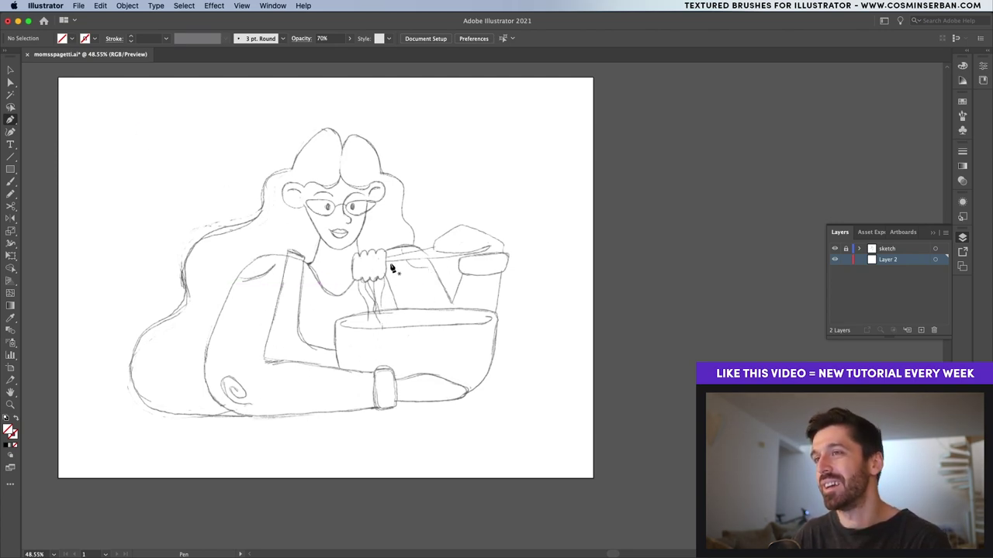
Step: Set the fill to a dark brown skin tone with hue 36°, saturation 81% and brightness 27%
double_click(10, 431)
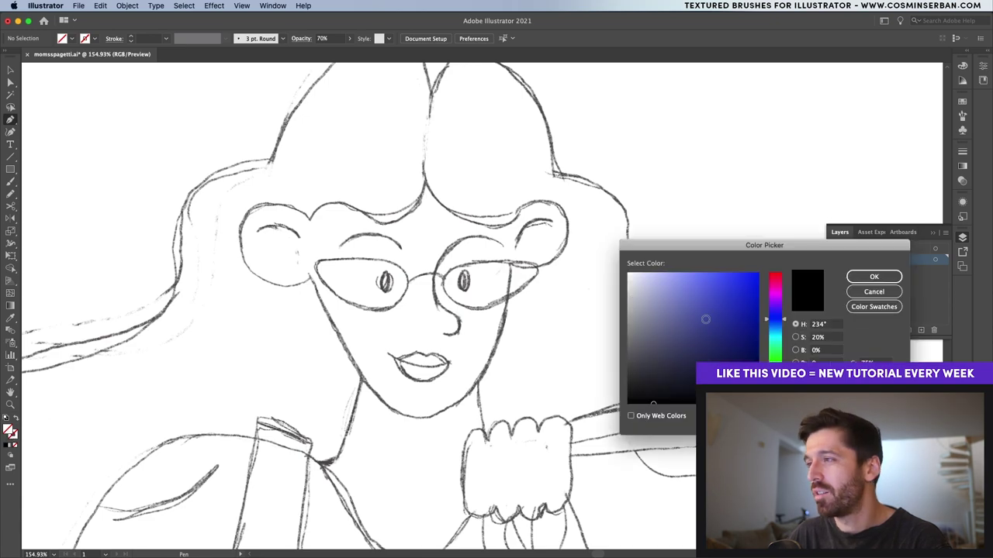
click(775, 389)
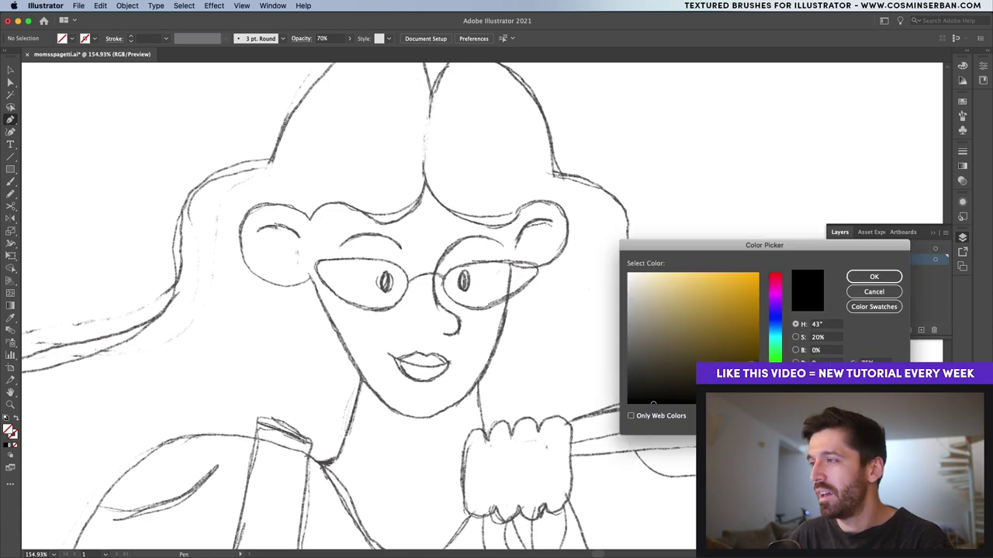
click(742, 367)
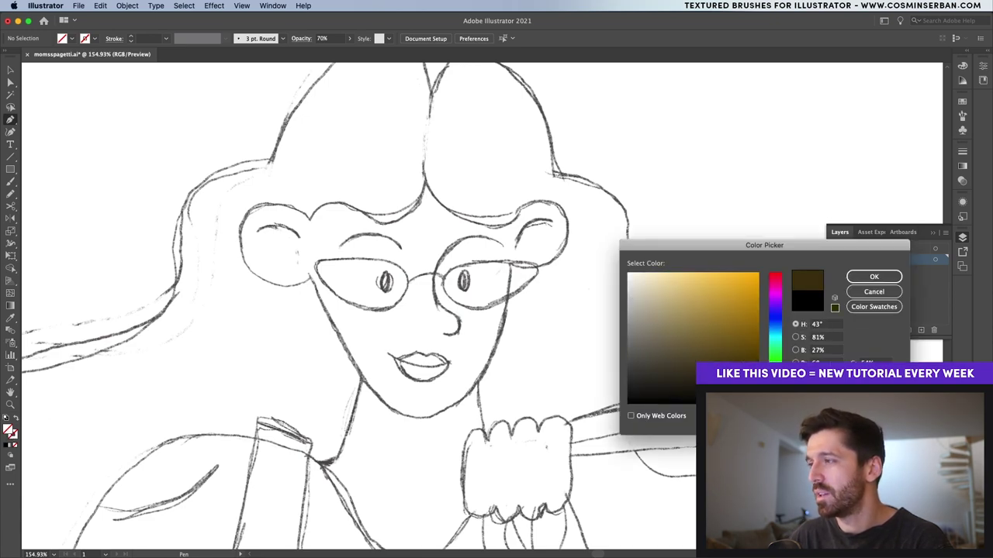
drag(776, 388, 776, 391)
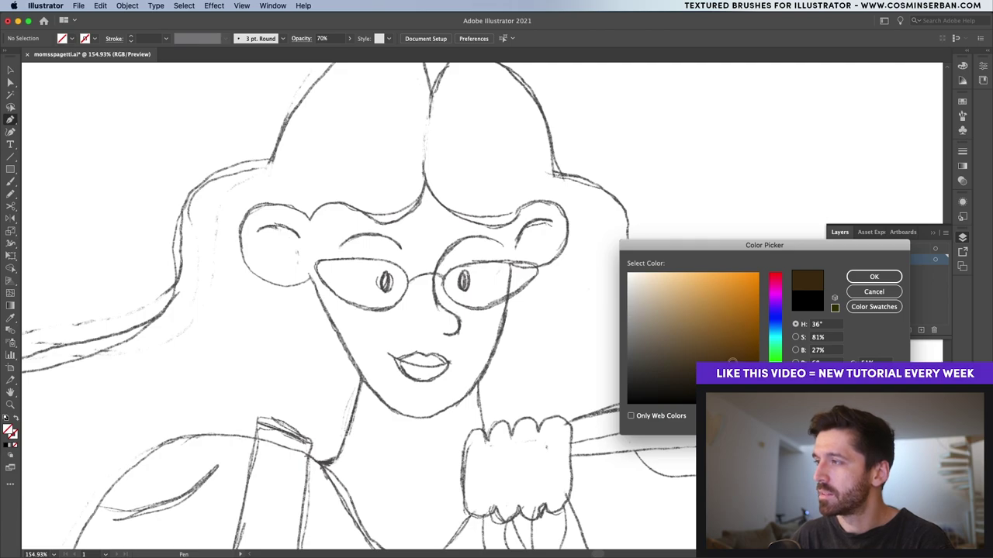
click(873, 276)
Step: Trace the sketched face with the Pen tool as a closed brown shape, extending it above the hairline to form the forehead
click(299, 181)
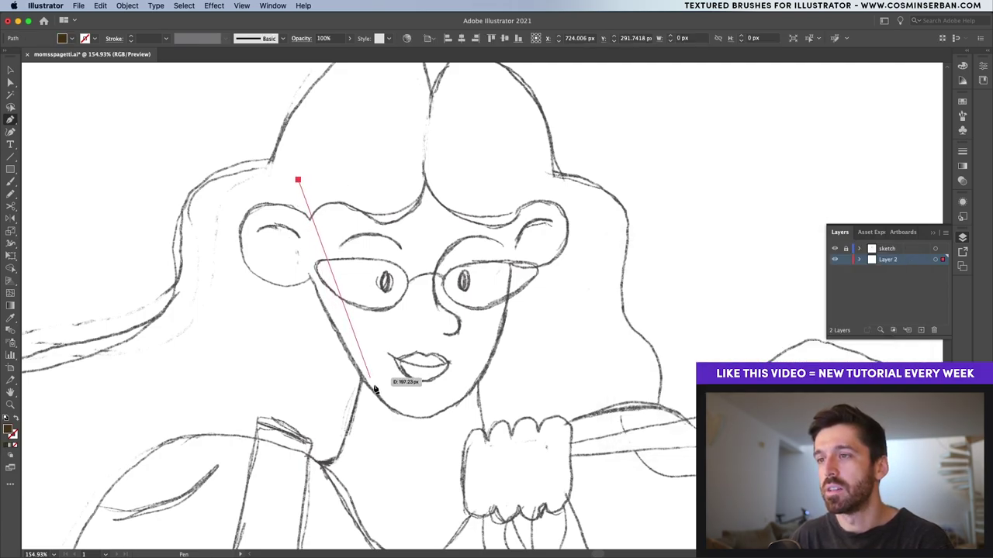
drag(362, 380, 412, 436)
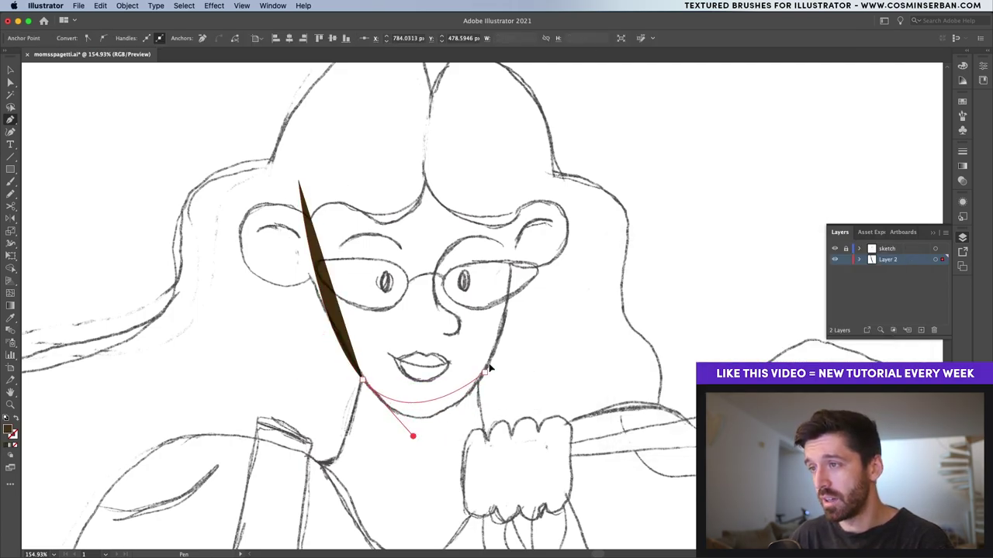
drag(484, 373, 522, 306)
click(511, 177)
drag(430, 134, 358, 133)
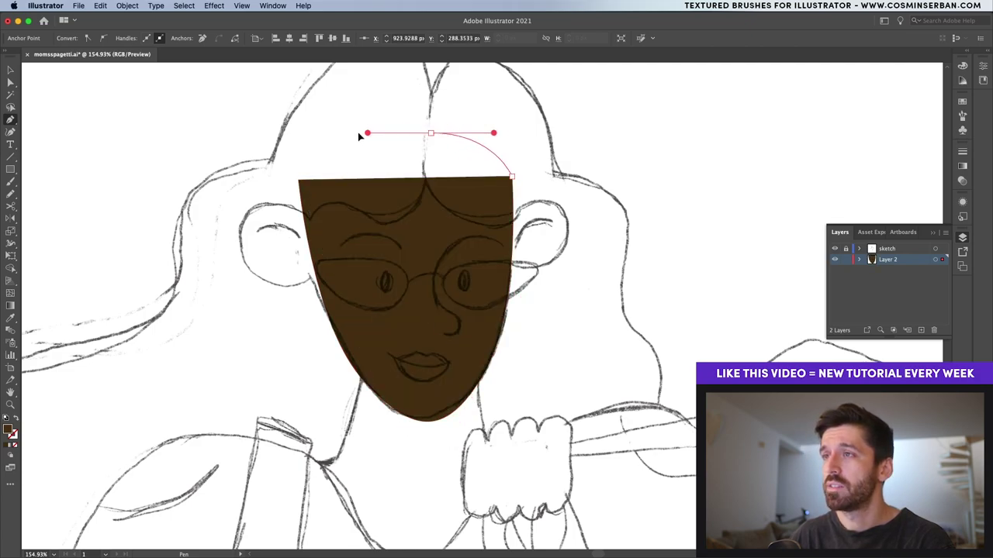
click(299, 181)
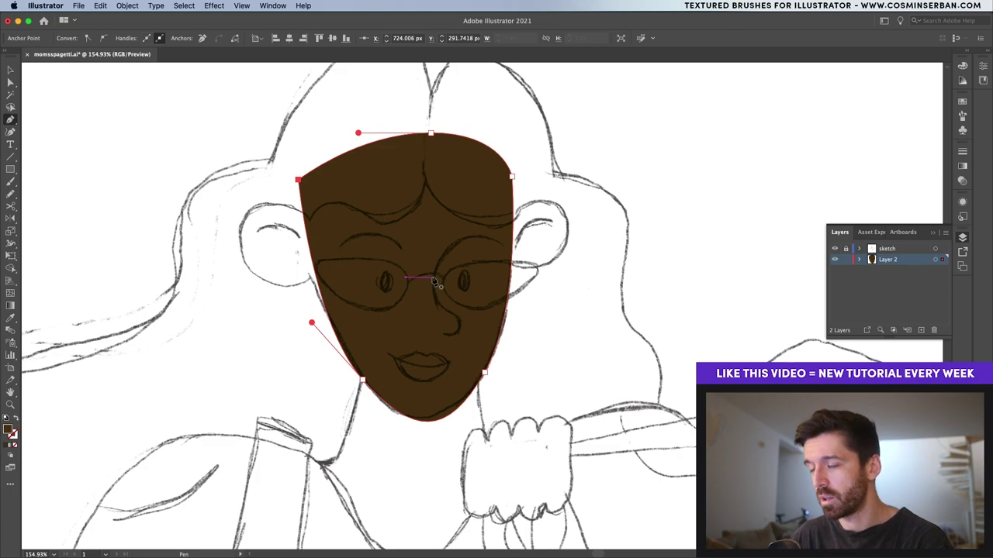
key(super+shift+a)
Step: Trace the ear on the left side of the face as a closed brown shape overlapping the head
click(321, 232)
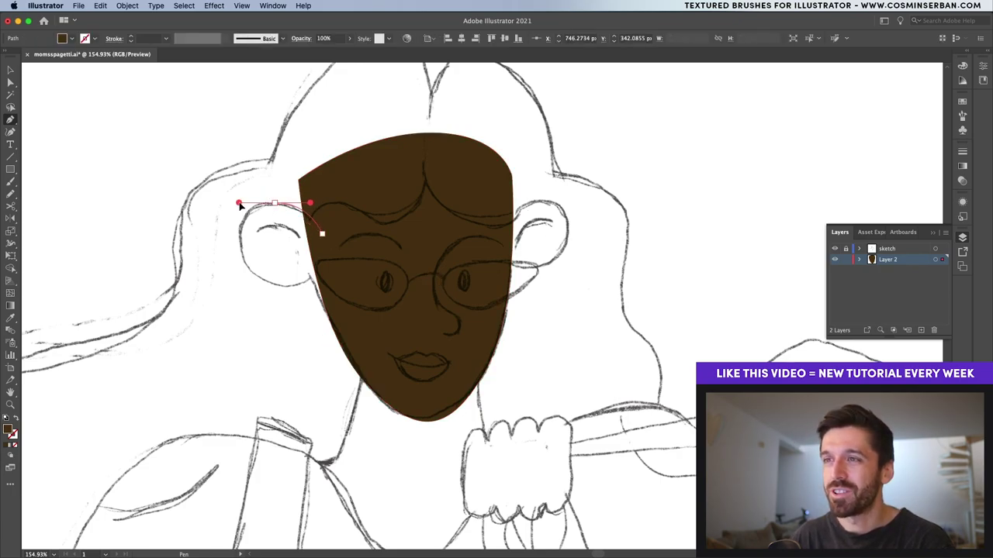
drag(240, 205, 239, 203)
drag(266, 281, 313, 291)
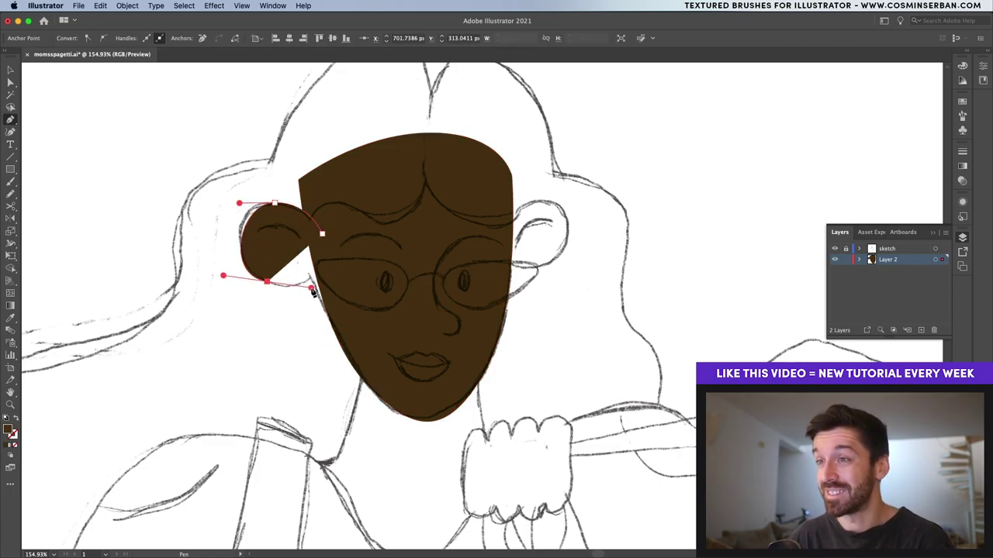
click(329, 264)
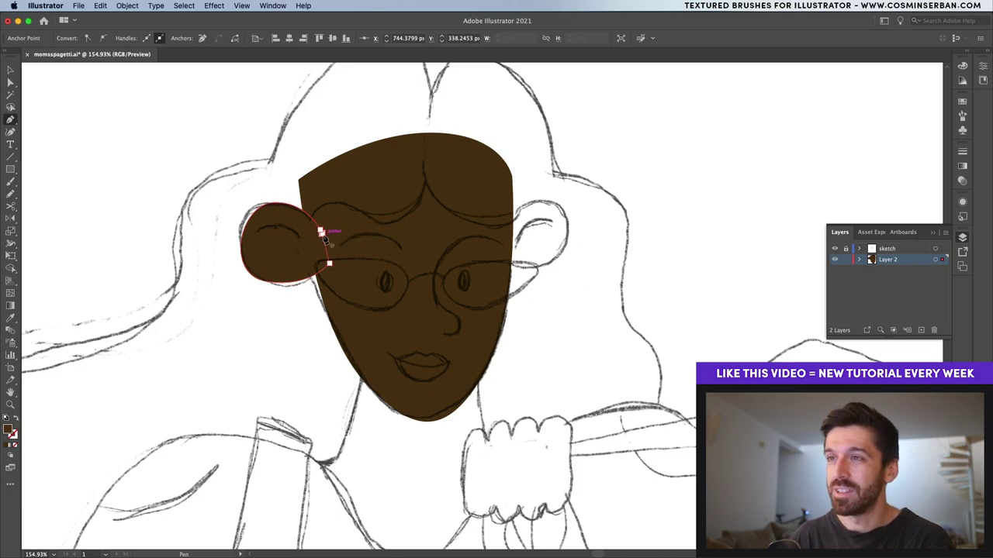
key(super+shift+a)
Step: Trace the ear on the right side of the face as a closed brown shape overlapping the head
click(501, 225)
drag(543, 195, 570, 196)
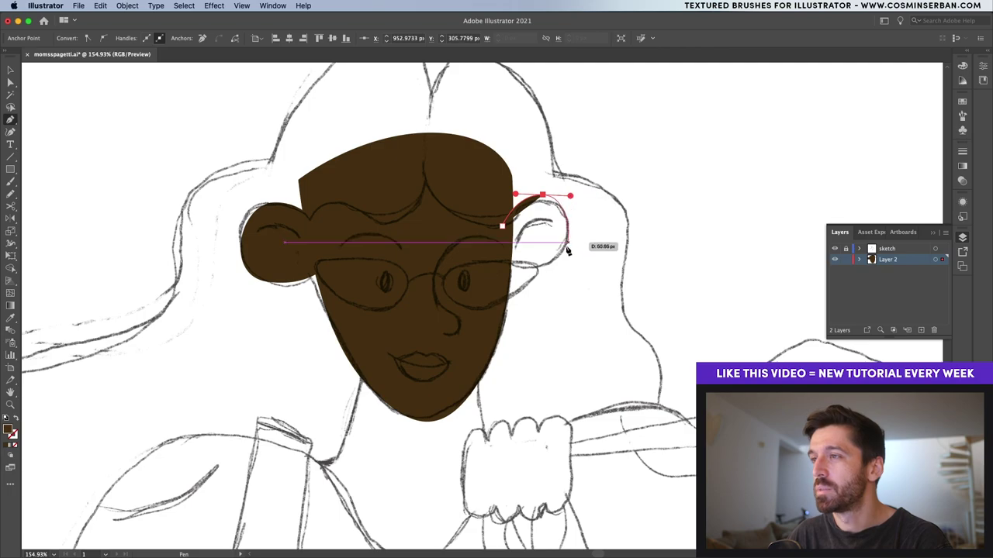
drag(557, 258, 536, 270)
click(501, 257)
drag(502, 231, 502, 230)
click(502, 227)
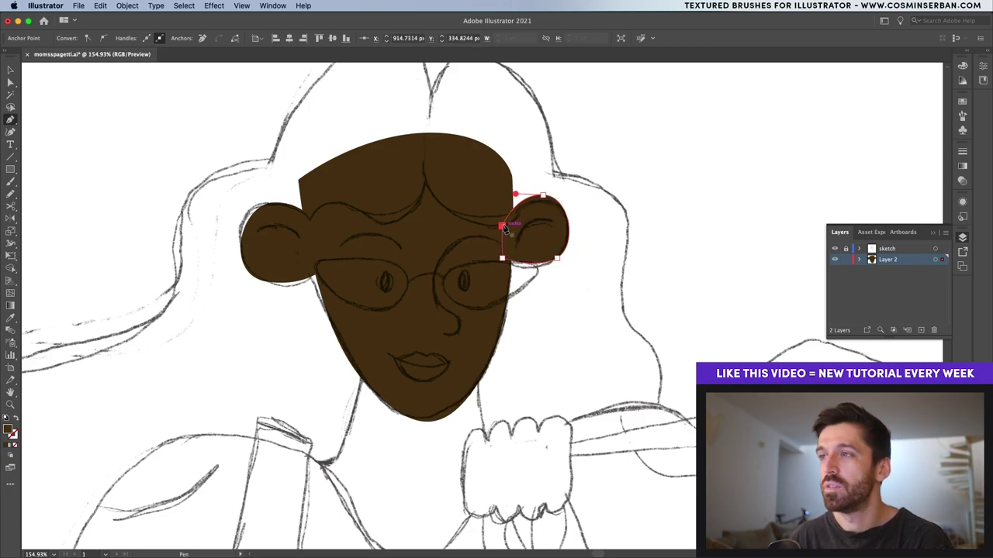
Step: Trace the neck and upper chest as one closed brown Pen shape, overlapping the jaw and extending below the sketched neckline
scroll(503, 227, down, 2)
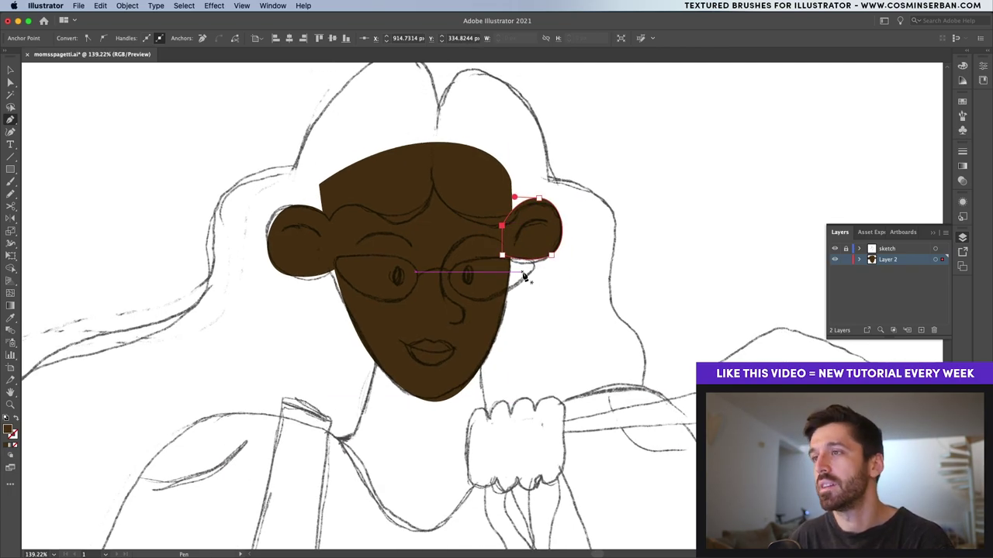
scroll(525, 277, down, 2)
key(v)
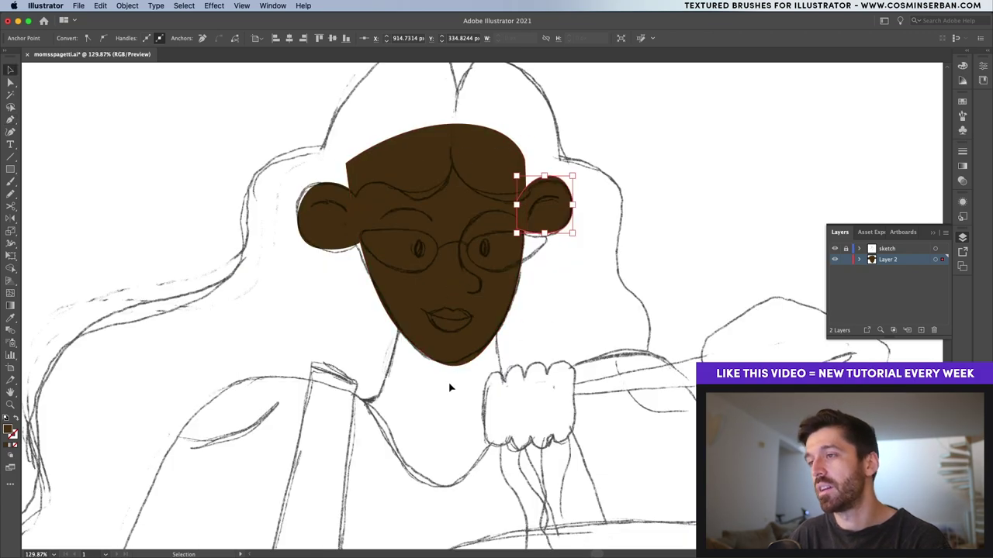
key(p)
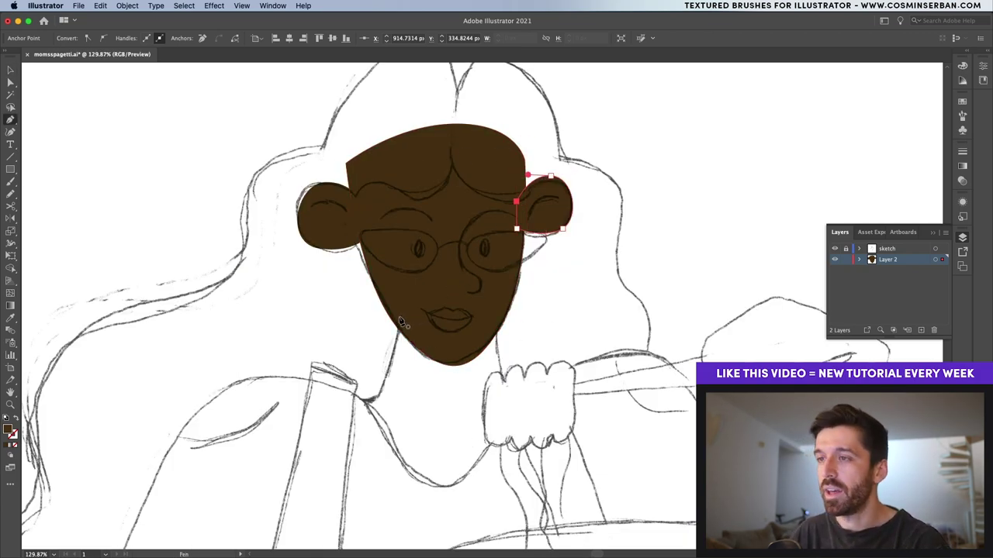
click(401, 318)
drag(380, 393, 372, 408)
click(327, 393)
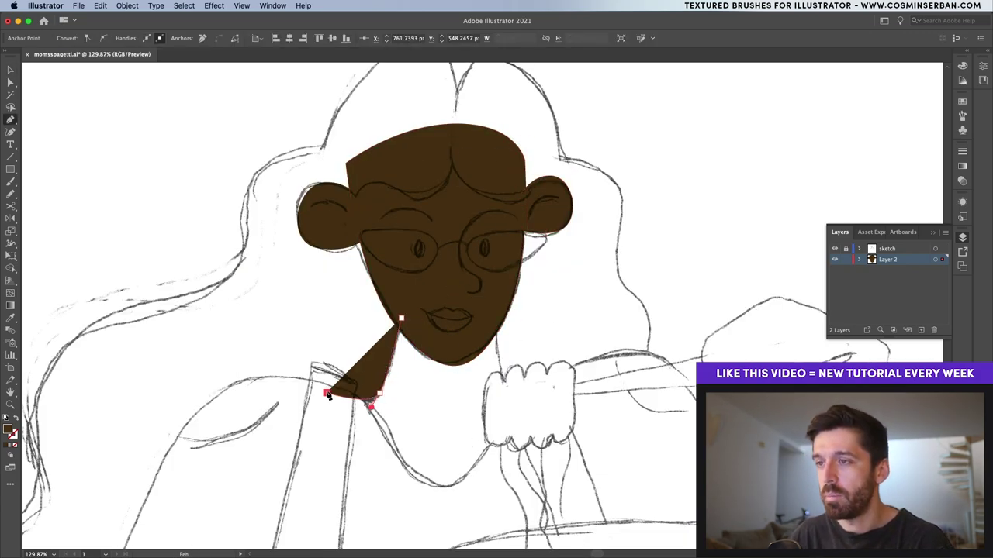
click(334, 479)
drag(365, 515, 530, 503)
click(570, 432)
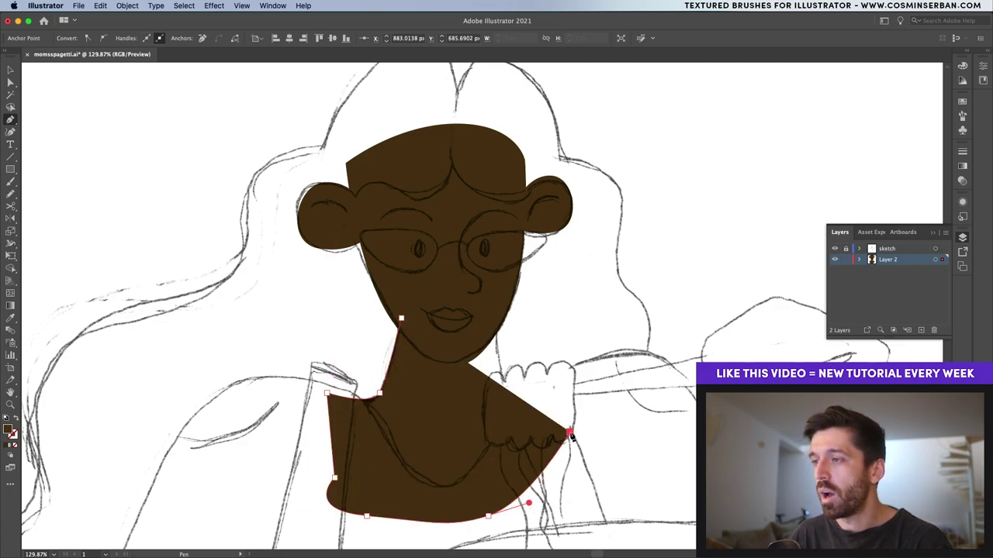
drag(535, 380, 496, 377)
click(499, 314)
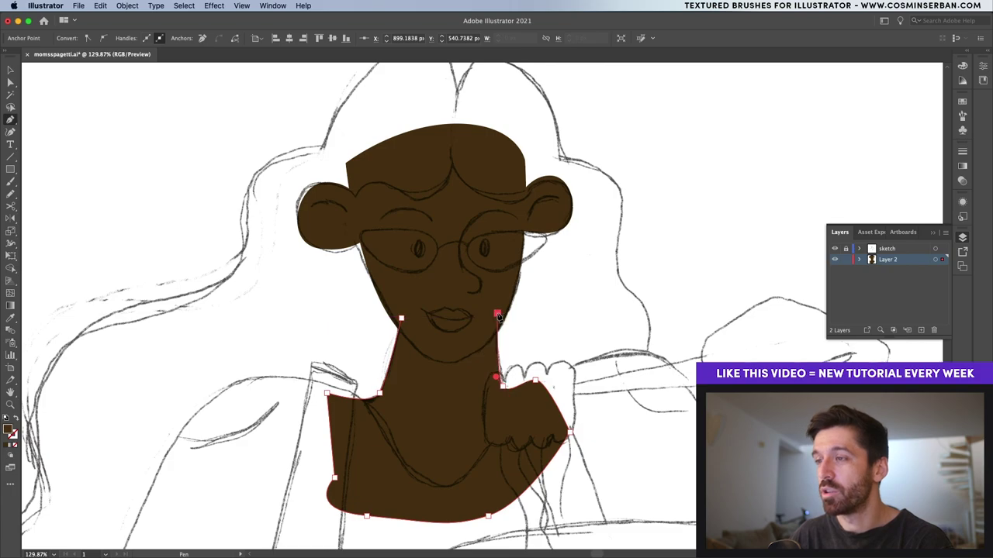
click(401, 318)
scroll(447, 191, down, 4)
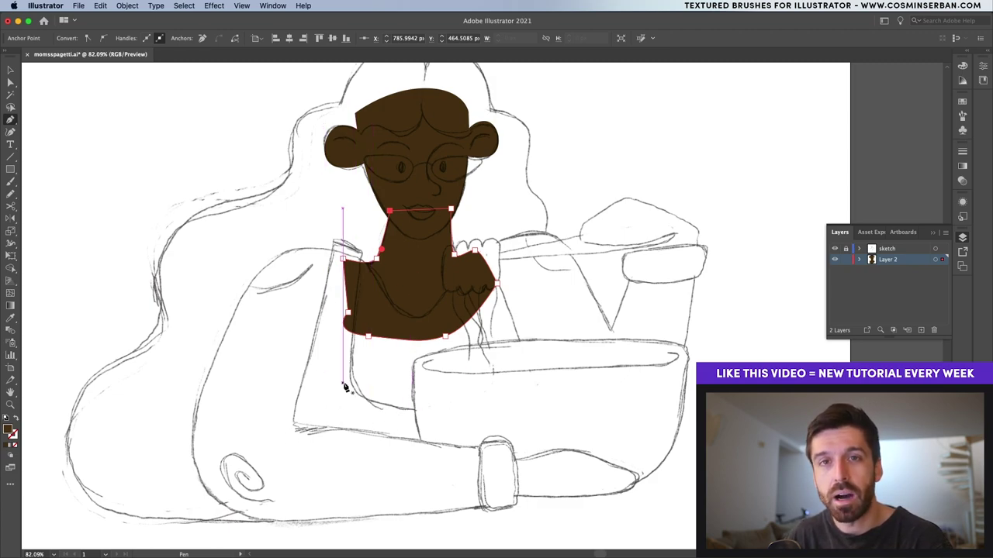
key(v)
click(162, 420)
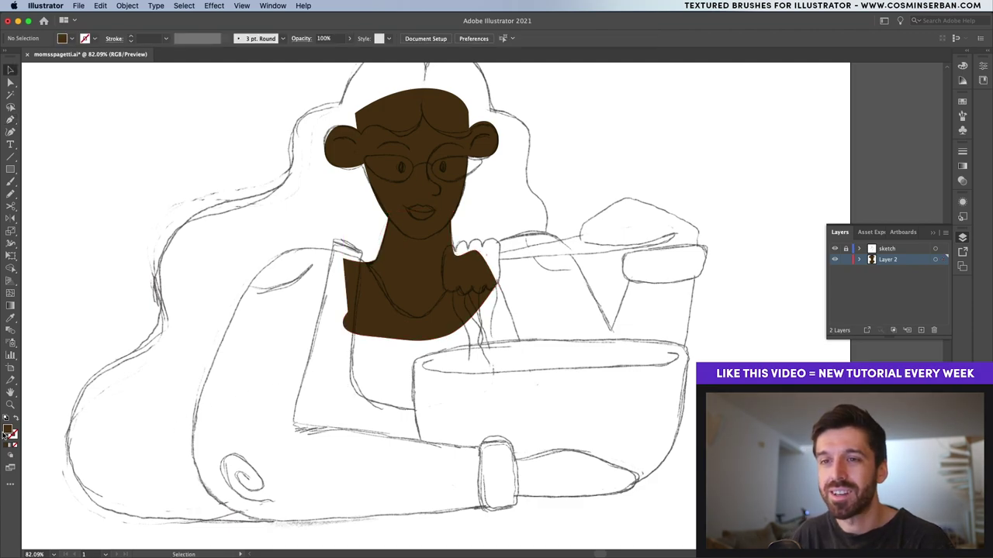
Step: Change the fill to a medium purple with hue 261° for the clothing
double_click(9, 431)
click(780, 332)
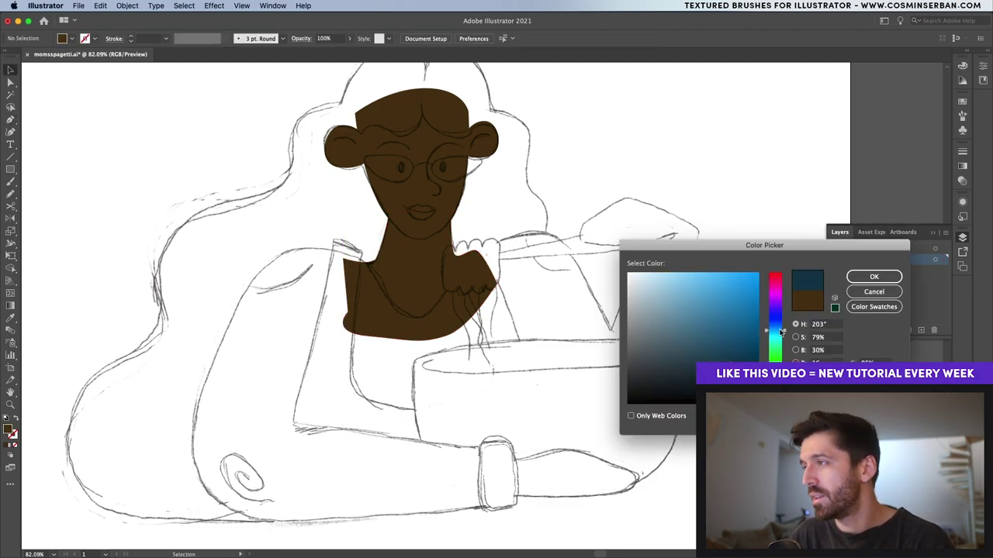
drag(780, 332, 780, 311)
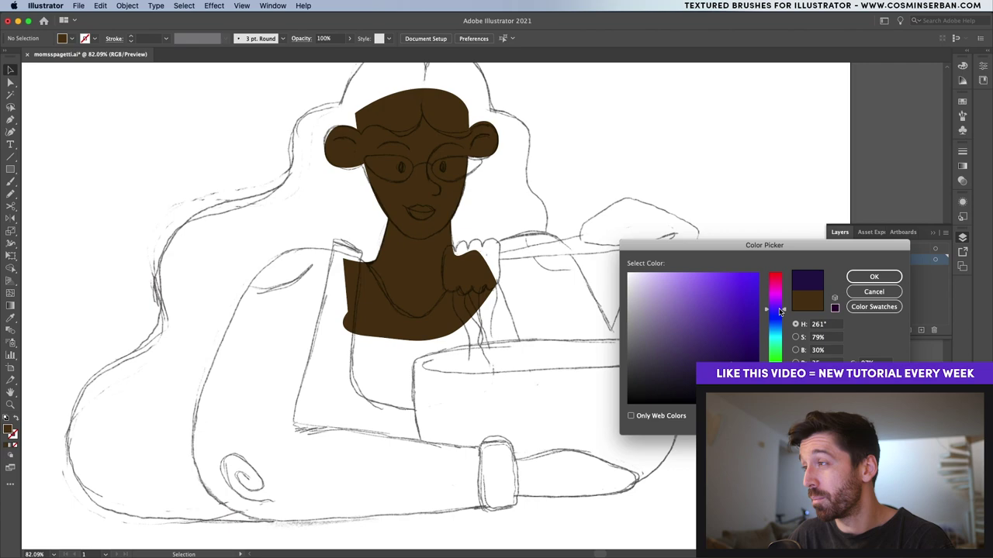
click(727, 292)
key(Return)
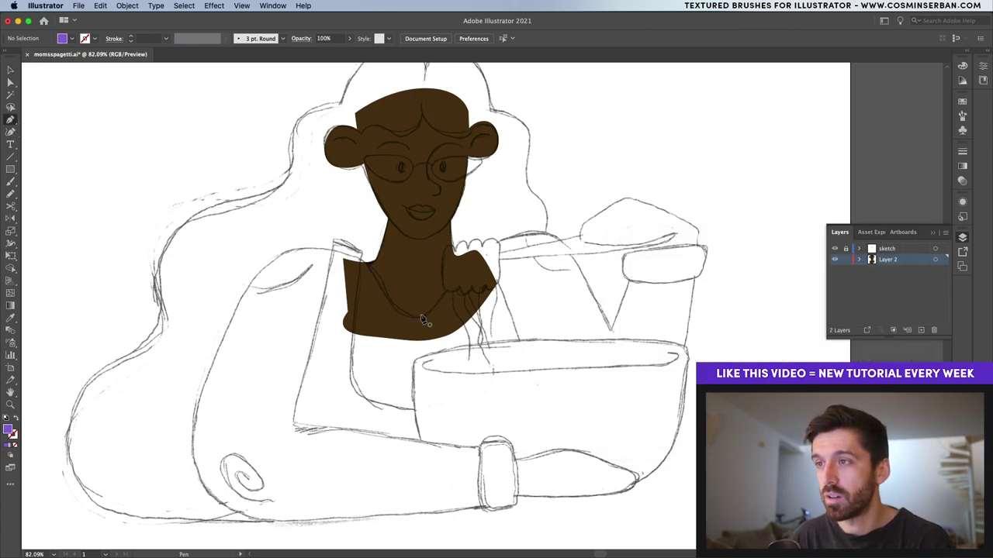
Step: Trace the top with its neckline, shoulders and both sleeves as one closed purple Pen shape, running roughly straight behind the bowl
drag(392, 319, 385, 317)
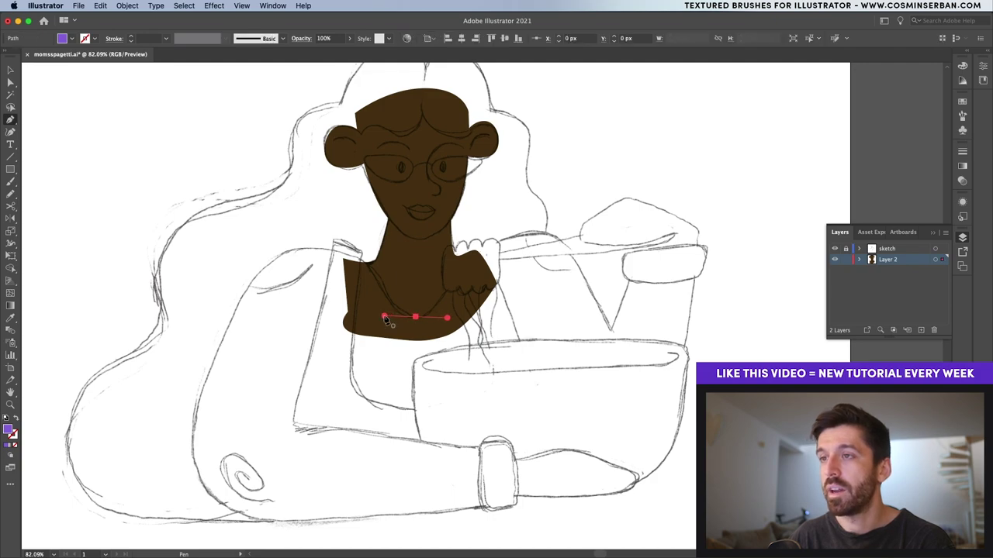
drag(365, 257, 251, 271)
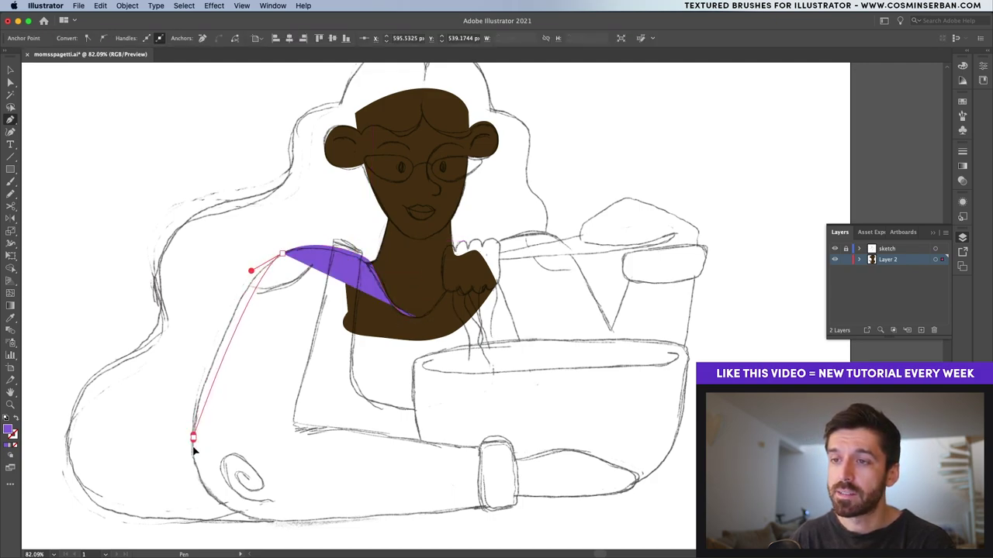
drag(192, 439, 194, 487)
drag(276, 522, 329, 520)
click(497, 493)
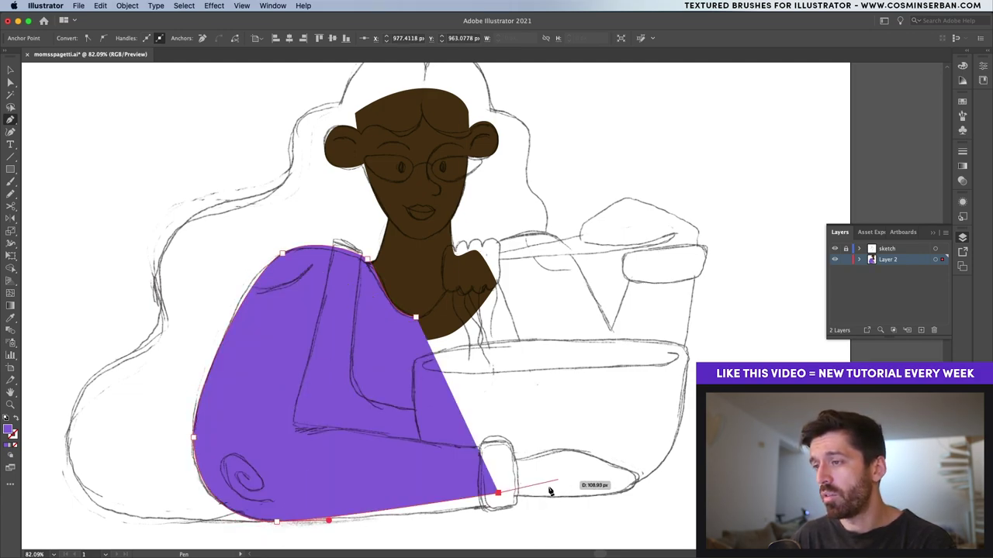
click(658, 409)
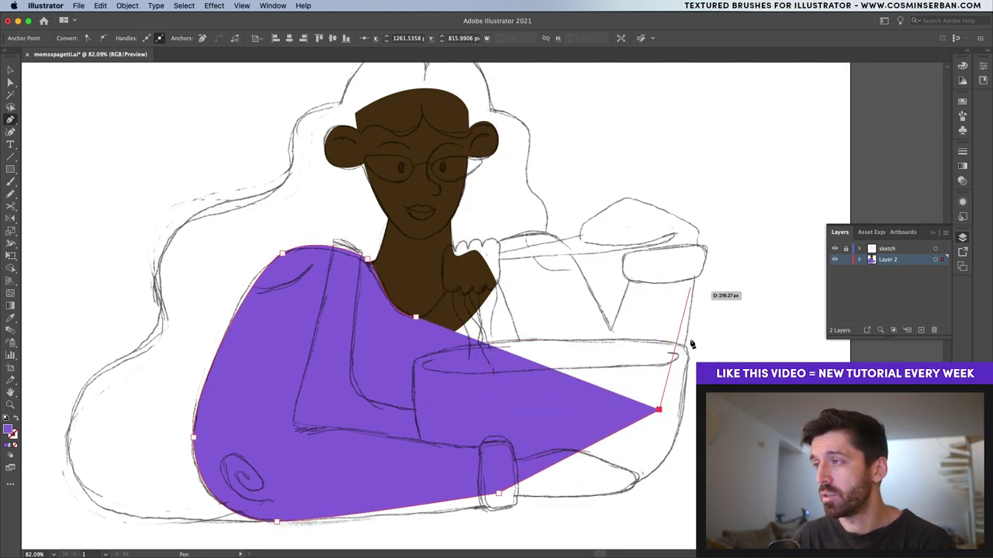
click(680, 374)
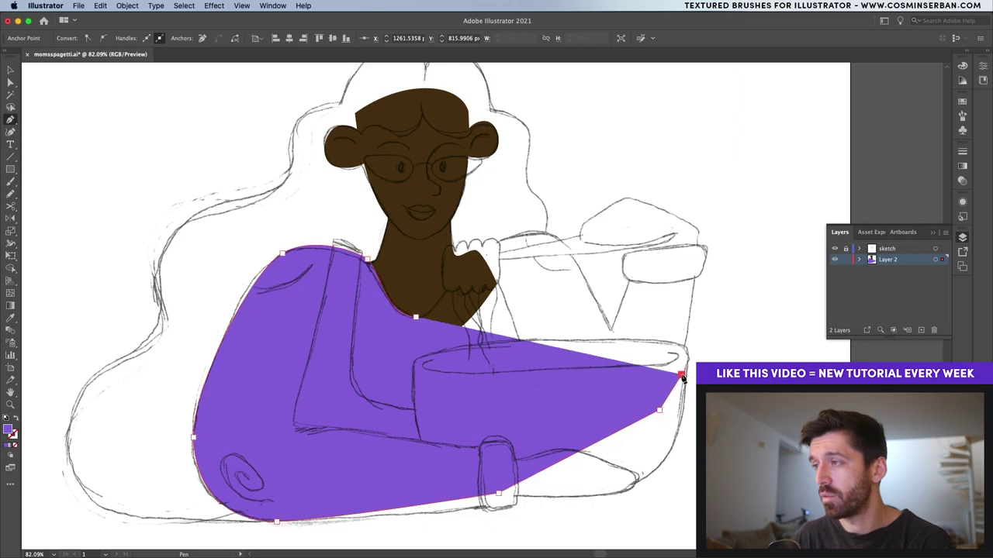
click(695, 259)
click(632, 263)
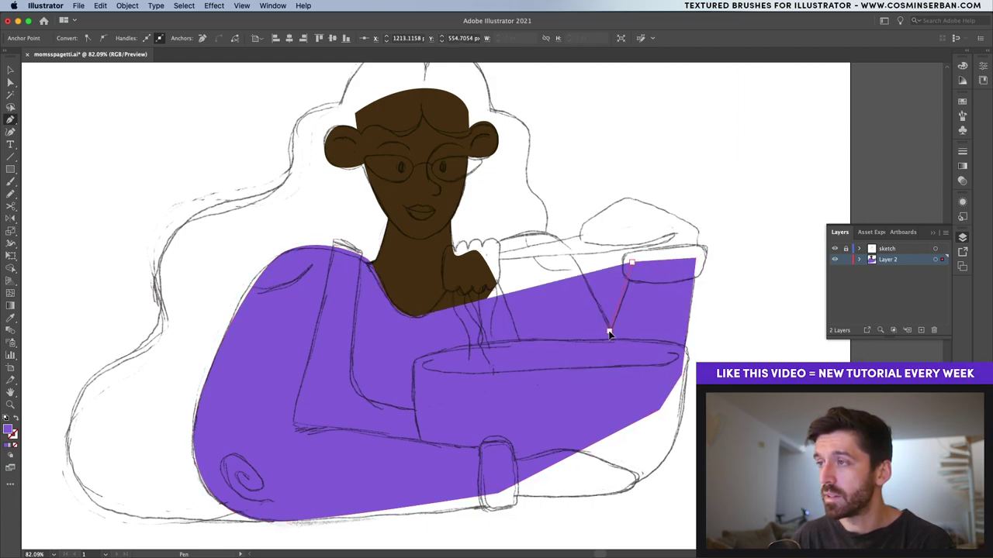
click(609, 331)
drag(548, 238, 514, 237)
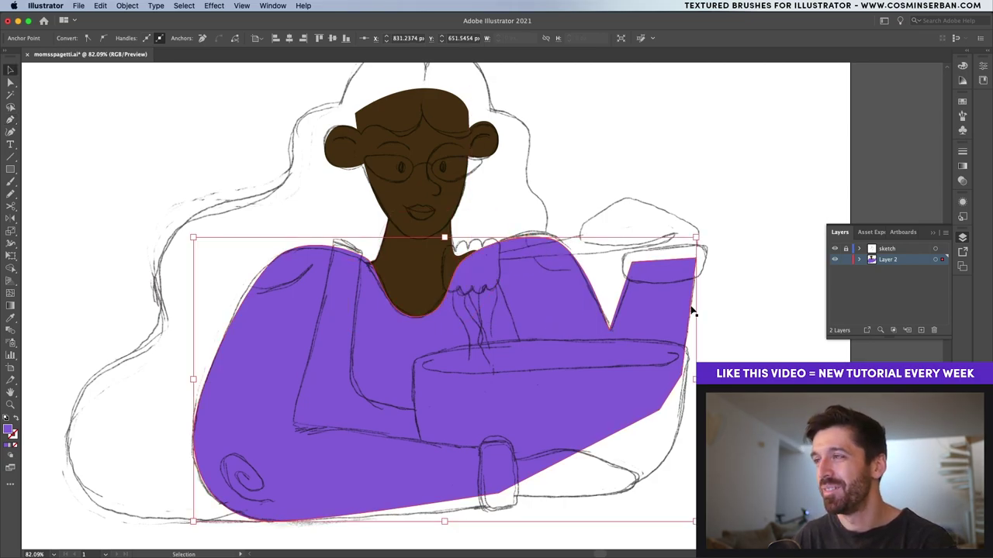
click(712, 317)
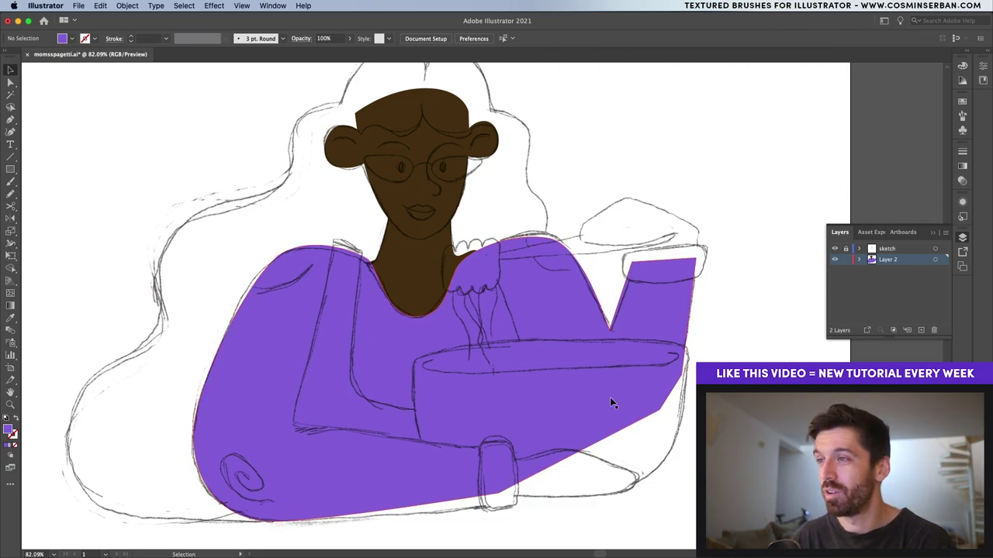
key(p)
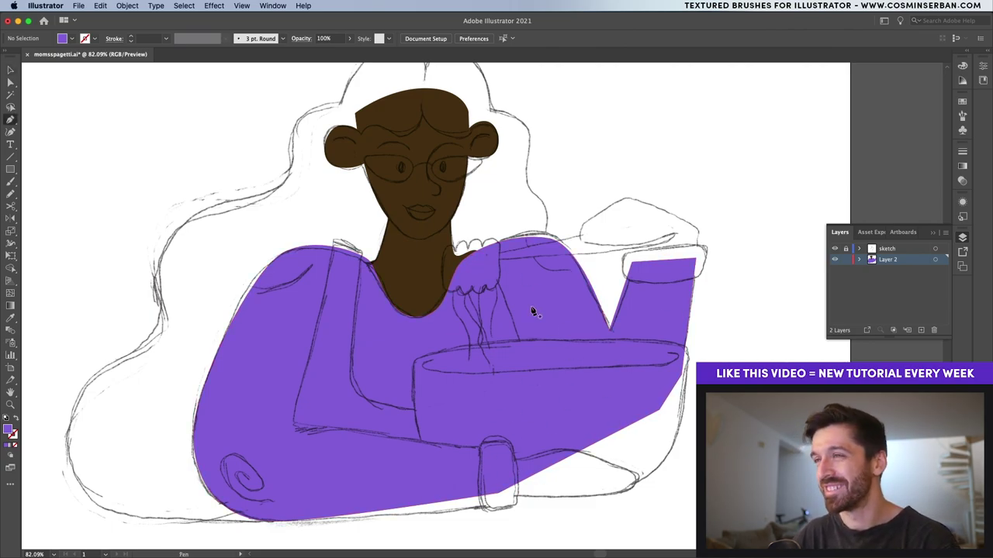
scroll(411, 292, up, 3)
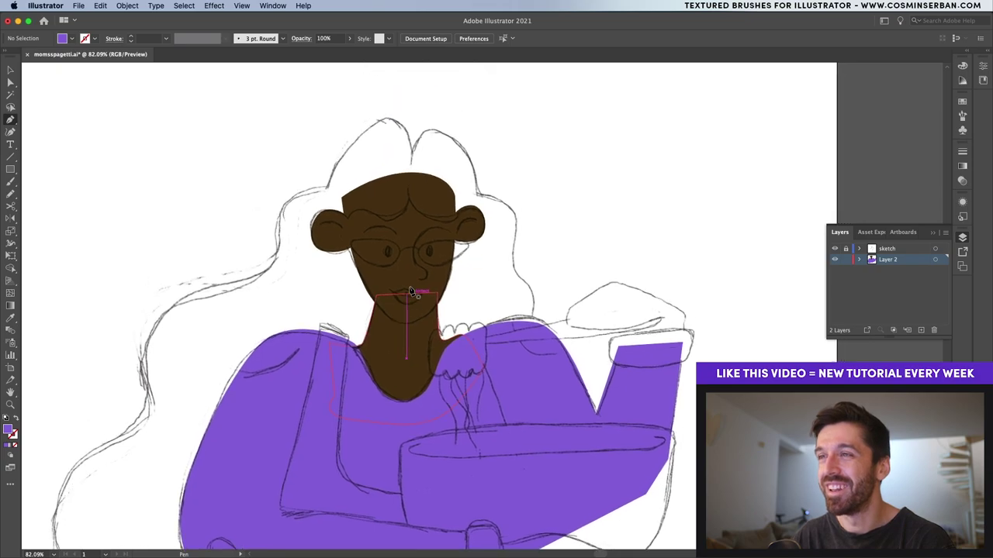
click(349, 218)
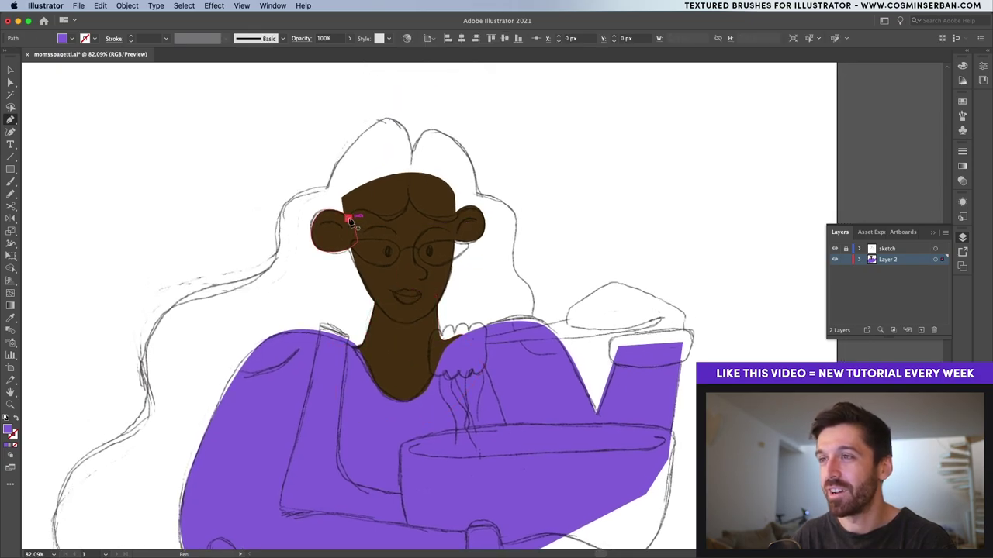
click(362, 209)
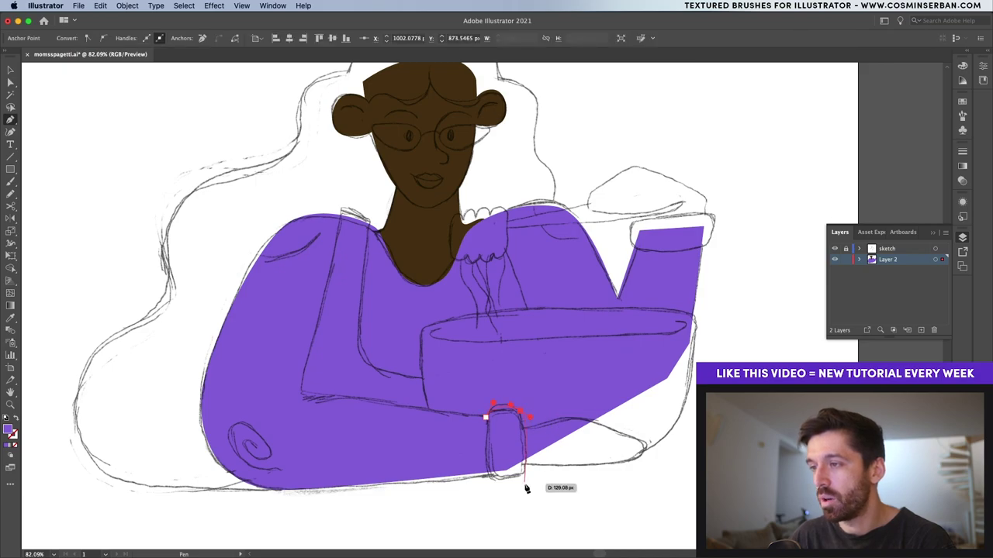
Step: Trace the sleeve cuff at the lower wrist as one closed, rounded purple Pen shape following the sketch
drag(523, 475, 517, 480)
drag(491, 477, 480, 470)
drag(485, 418, 493, 398)
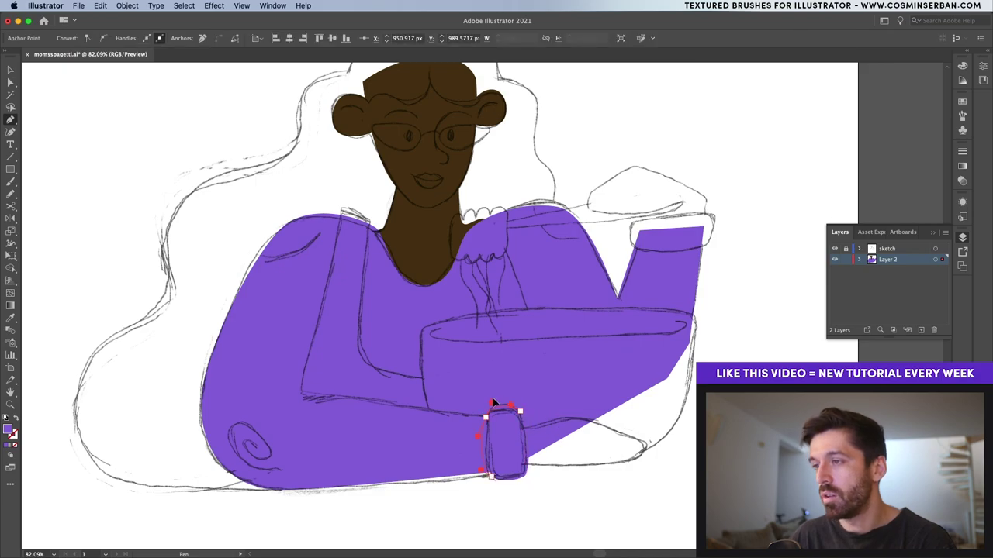
Step: Change the lower cuff's fill to a darker, more saturated purple so it stands out from the sleeve
double_click(11, 432)
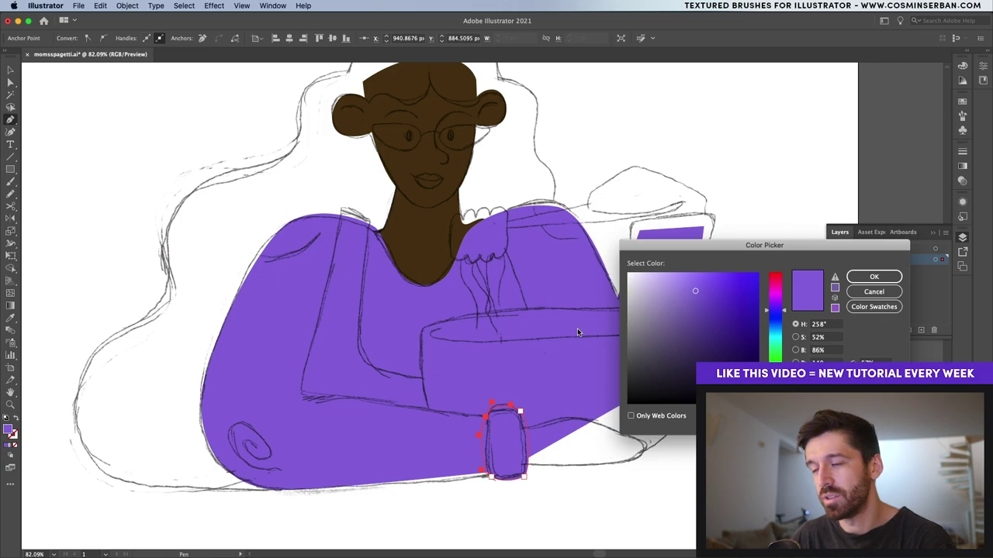
click(725, 301)
key(Return)
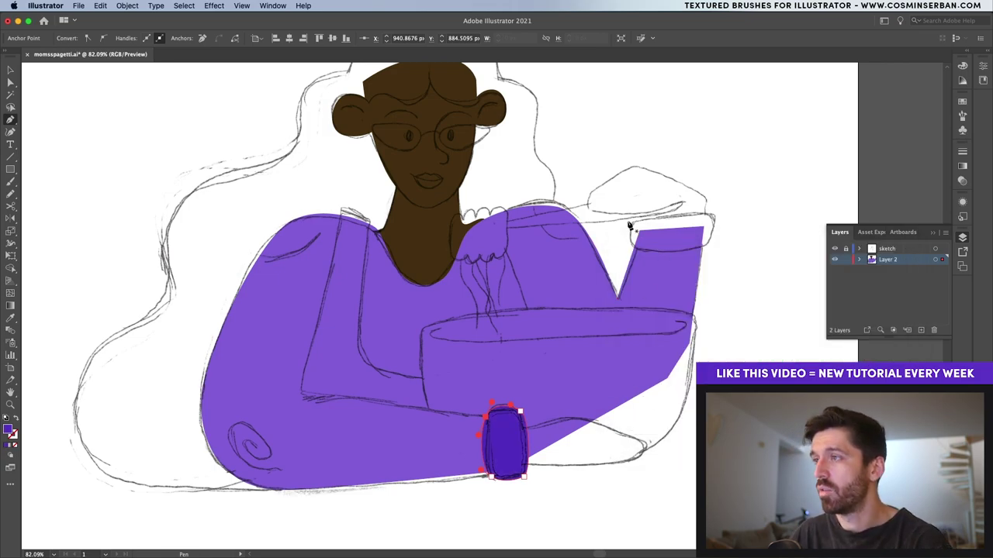
Step: Trace the cuff of the raised arm as one closed, rounded Pen shape in the same dark purple
super+click(634, 225)
click(628, 225)
key(v)
Step: Reuse the neck's brown fill and trace the lower hand as one closed Pen shape, extending its wrist end over the cuff
click(425, 239)
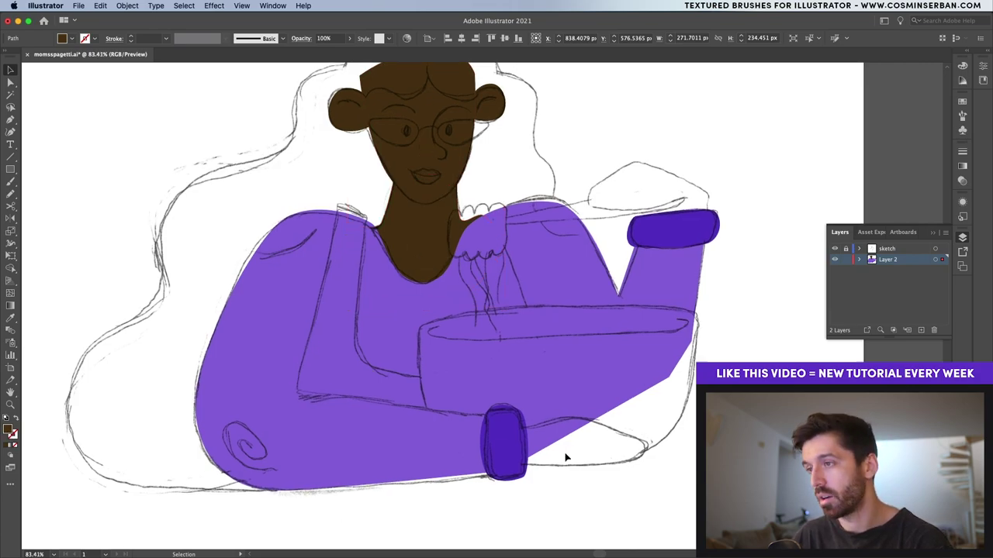
scroll(566, 458, up, 3)
key(p)
drag(418, 382, 487, 378)
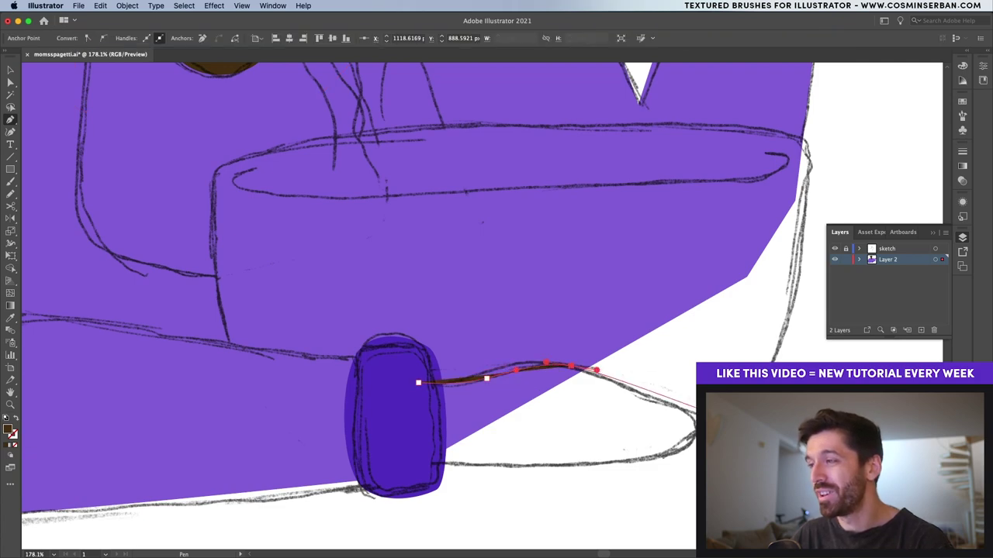
click(699, 422)
key(super+z)
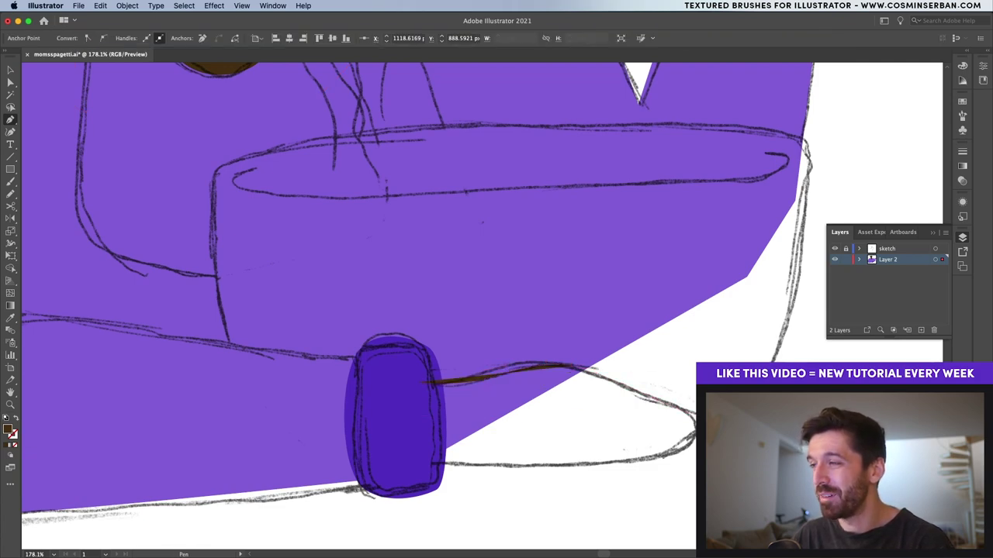
drag(697, 421, 698, 438)
drag(592, 463, 551, 464)
click(533, 466)
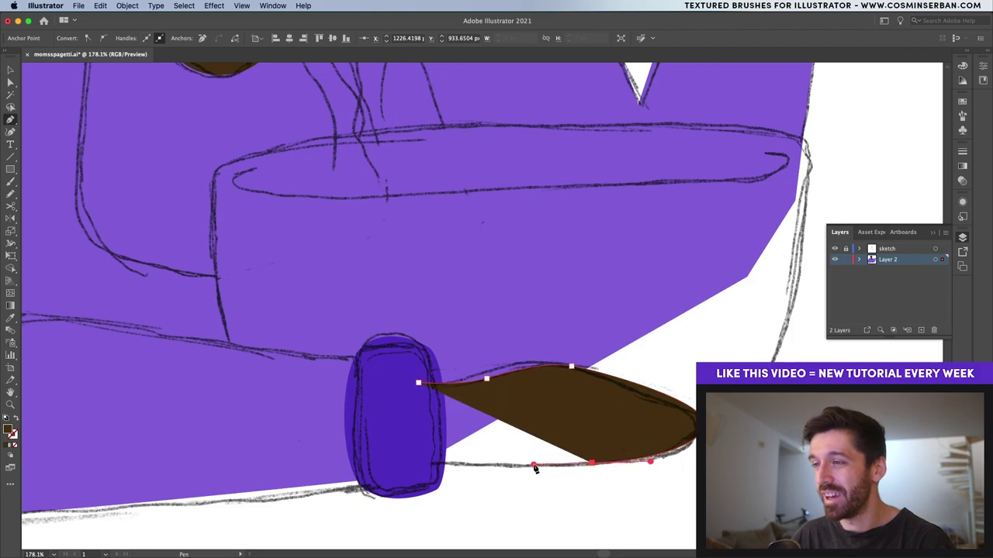
click(405, 469)
click(418, 383)
Step: Send the lower brown hand backward so its wrist end sits behind the dark purple cuff
key(v)
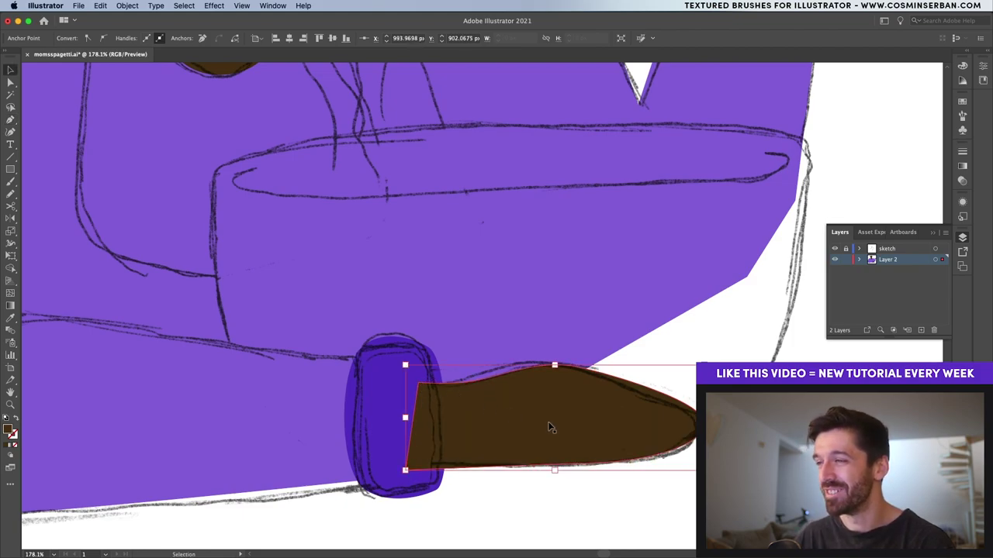
scroll(549, 427, down, 5)
key(a)
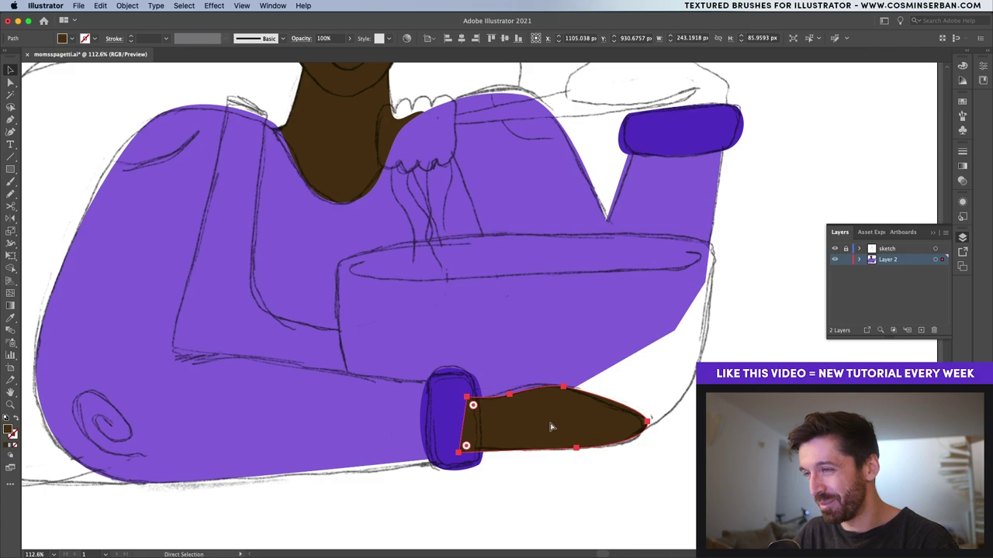
Step: Trace the raised hand as one closed brown Pen shape, extending its wrist over the upper cuff
scroll(637, 269, up, 3)
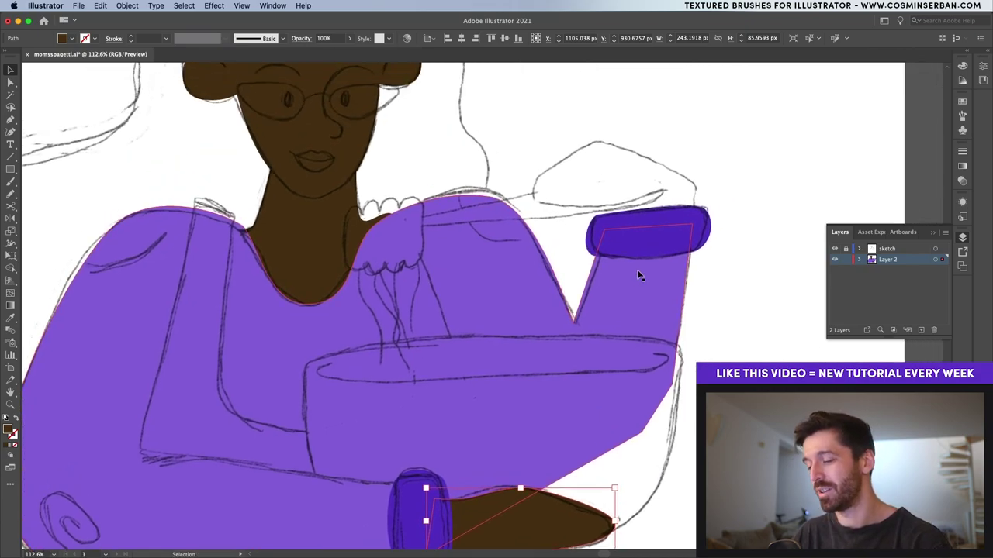
key(p)
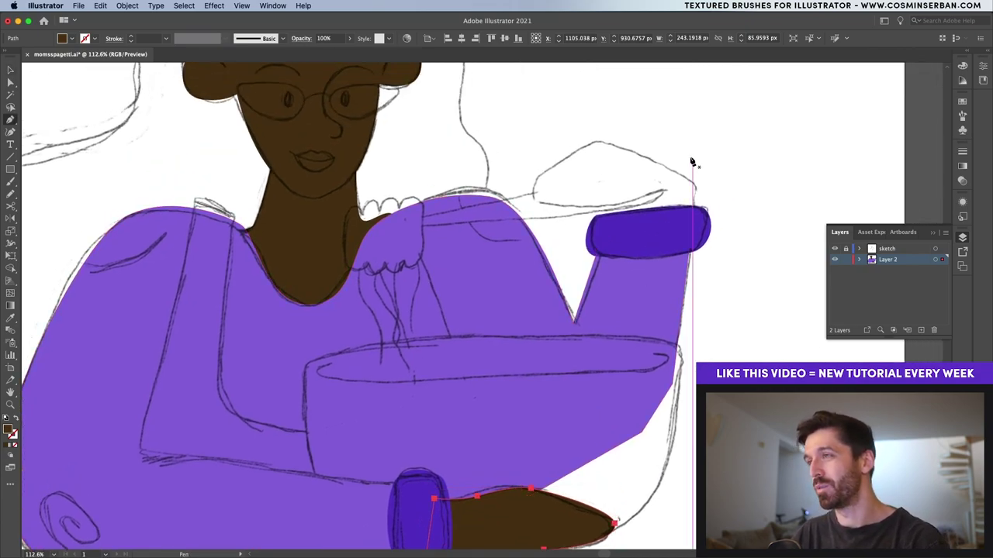
click(692, 211)
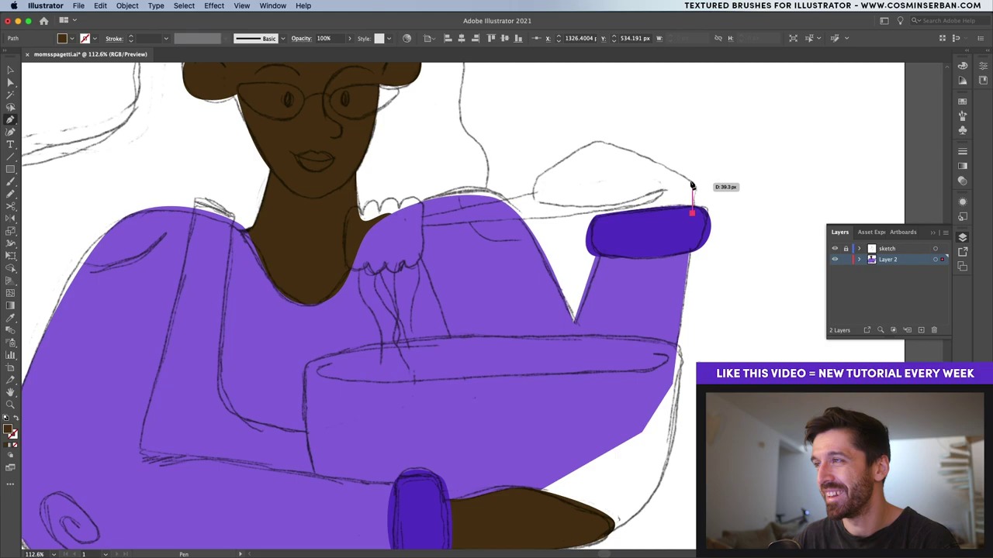
key(v)
Step: Send the raised hand backward so its wrist end sits behind the upper dark purple cuff
click(744, 195)
click(657, 196)
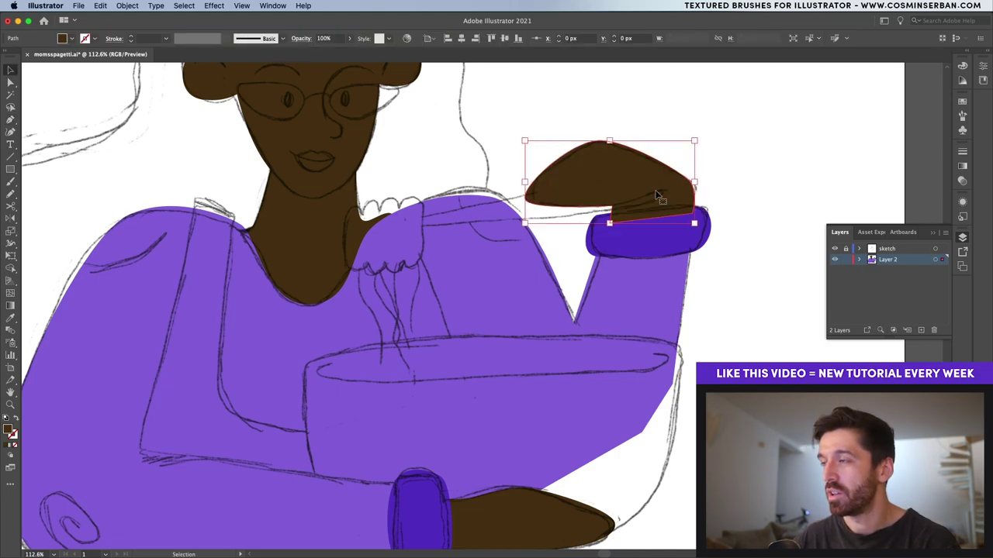
key(super)
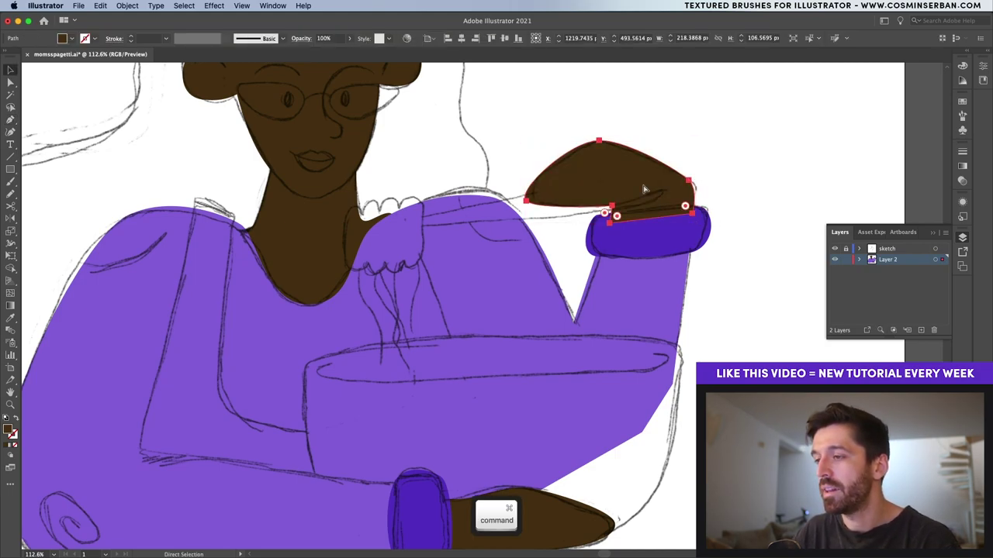
key(super+bracketleft)
key(v)
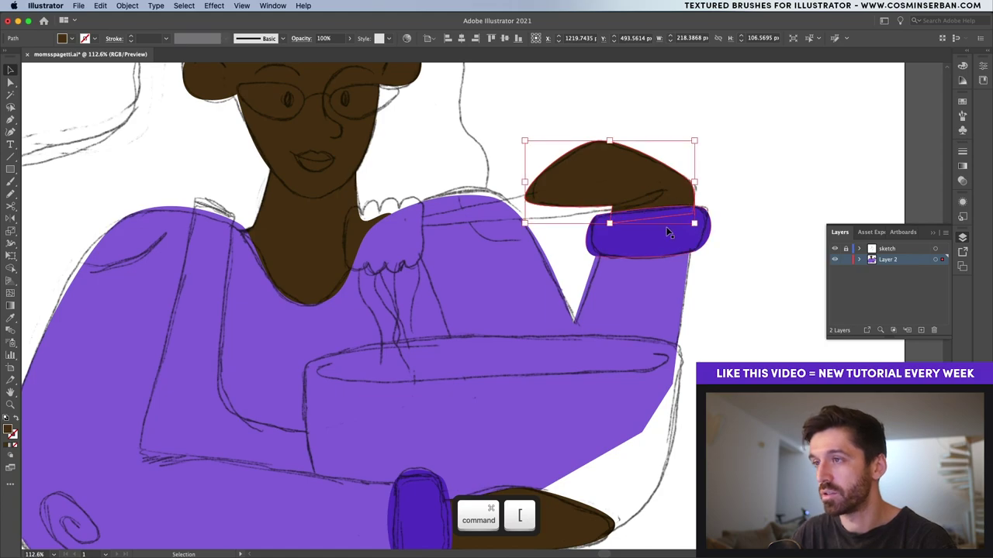
Step: Reuse the cuff's dark purple fill and trace the whole bowl as one closed Pen shape, covering the lower hand
click(487, 320)
scroll(681, 211, down, 1)
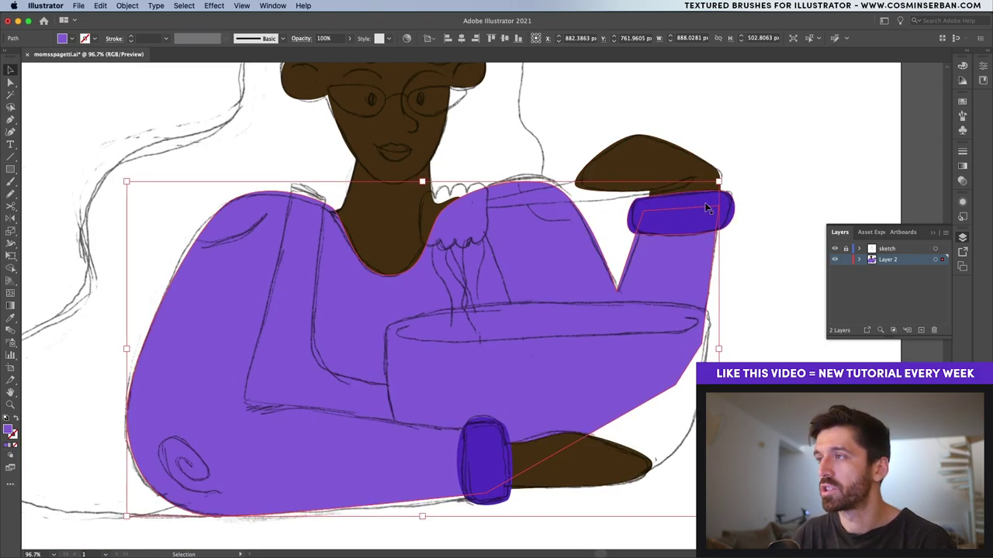
click(708, 208)
key(p)
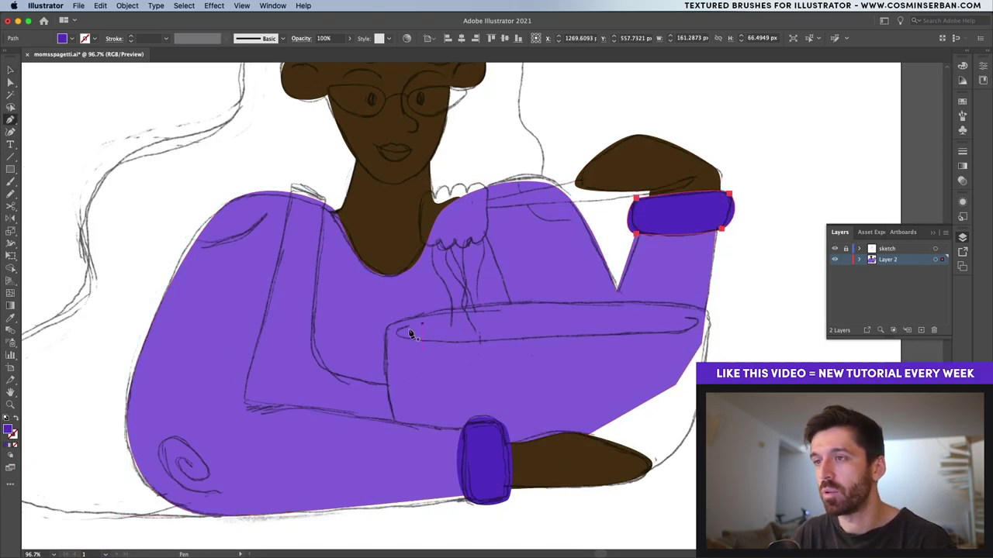
drag(387, 325, 380, 343)
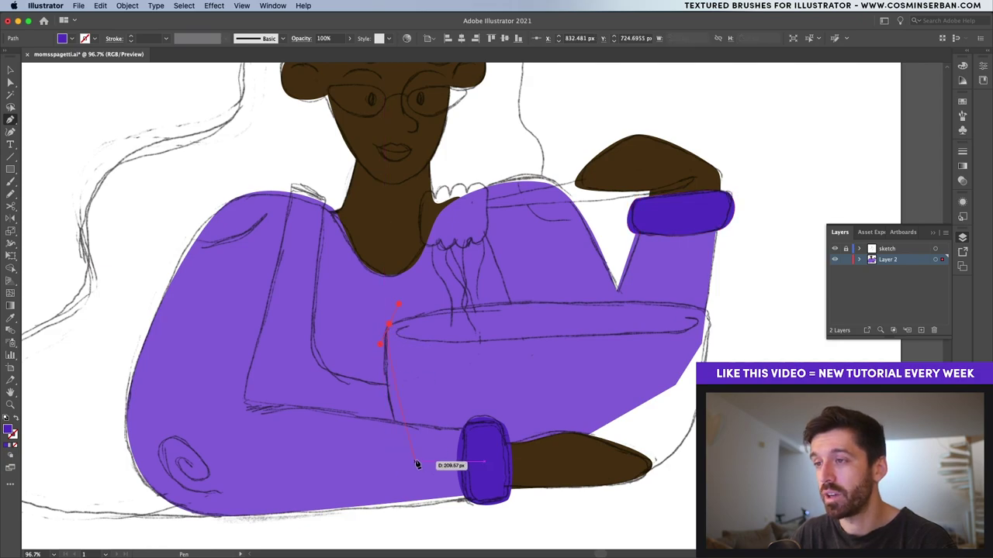
drag(441, 492, 449, 493)
drag(618, 473, 649, 469)
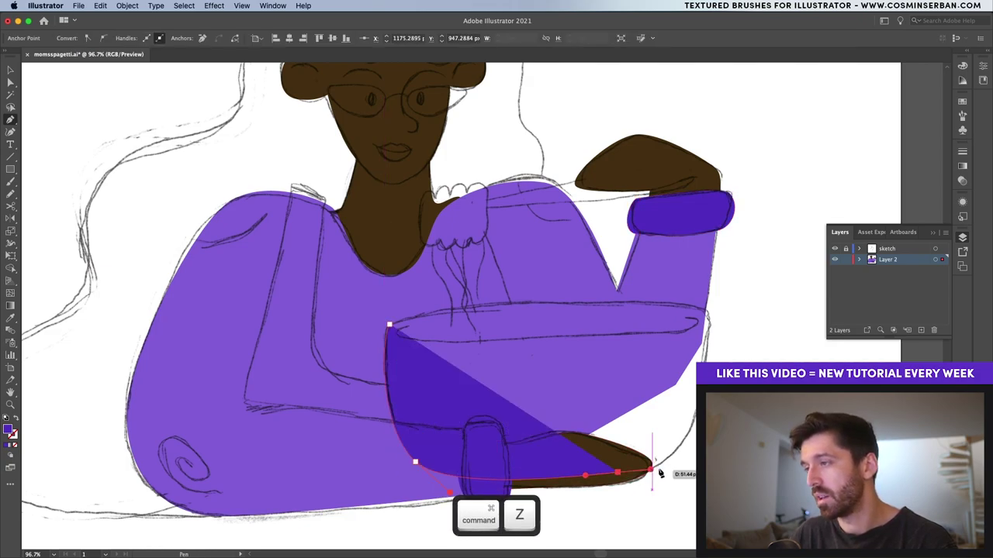
drag(693, 419, 685, 457)
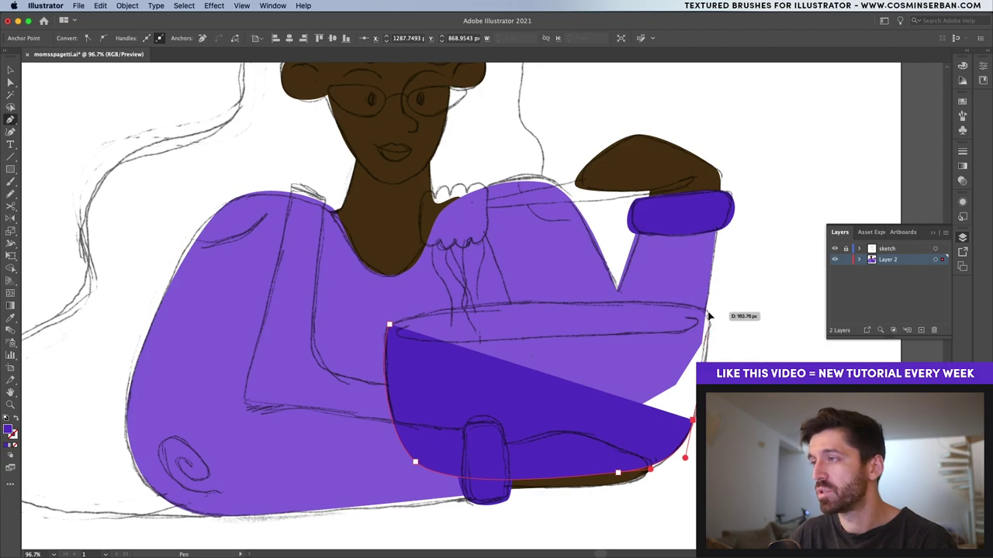
drag(708, 311, 701, 299)
drag(547, 304, 506, 306)
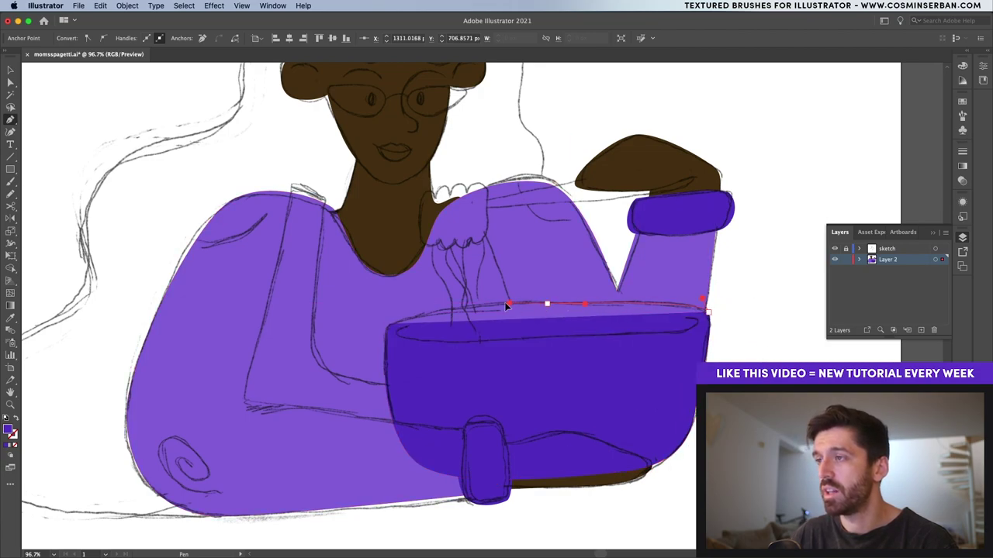
drag(387, 322, 372, 337)
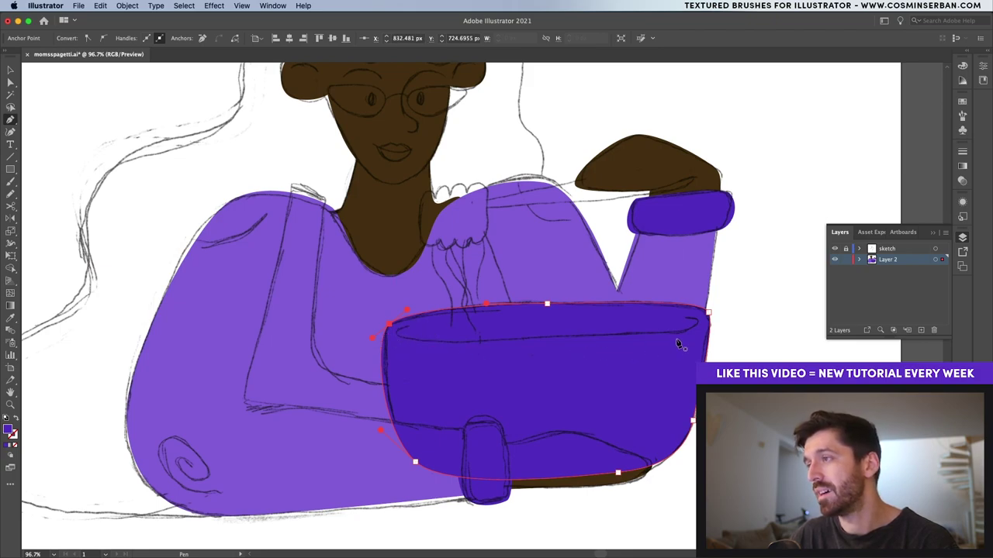
Step: Move the anchor point on the bowl's bottom edge, near the fingertips, slightly downward to deepen its base
key(a)
click(618, 473)
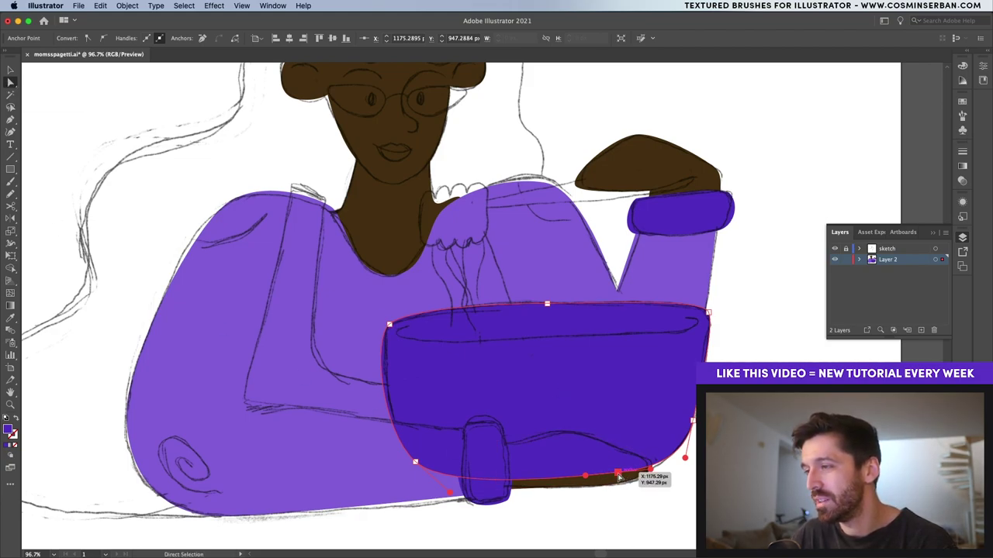
drag(619, 473, 622, 482)
Step: Restack the bowl so it lies behind the lower hand and cuff but in front of the purple top
key(super+bracketleft)
key(super+bracketleft)
key(super+bracketleft)
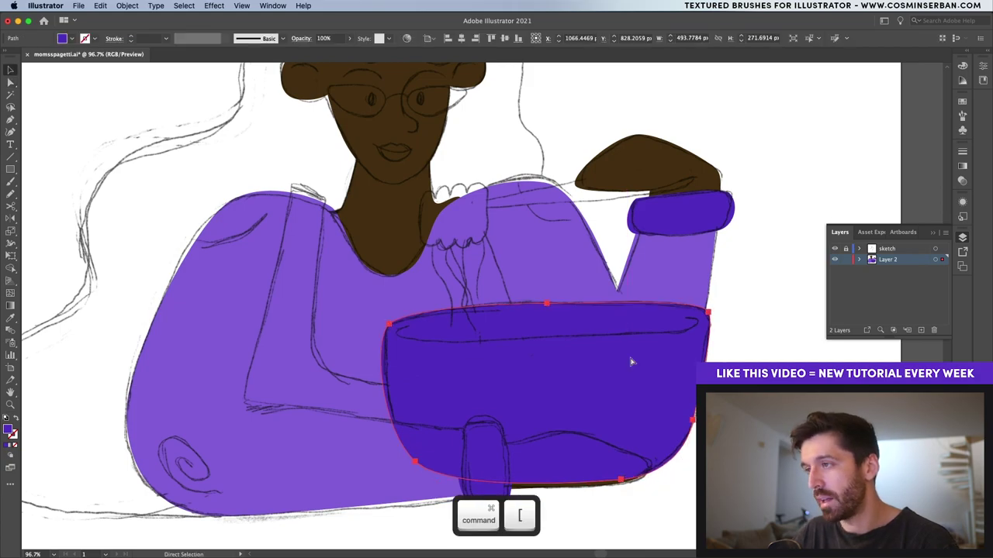
key(super+bracketright)
key(super+bracketright)
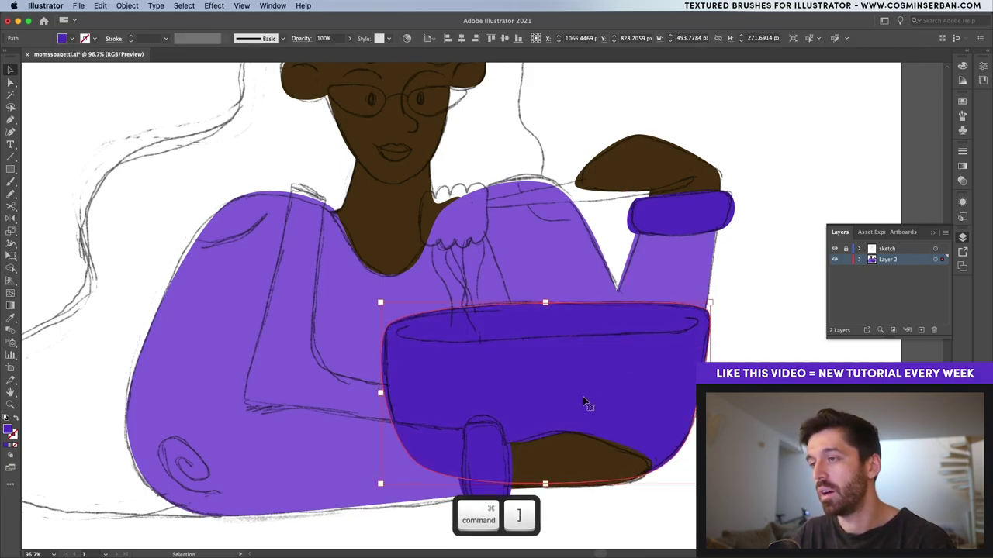
key(super+bracketleft)
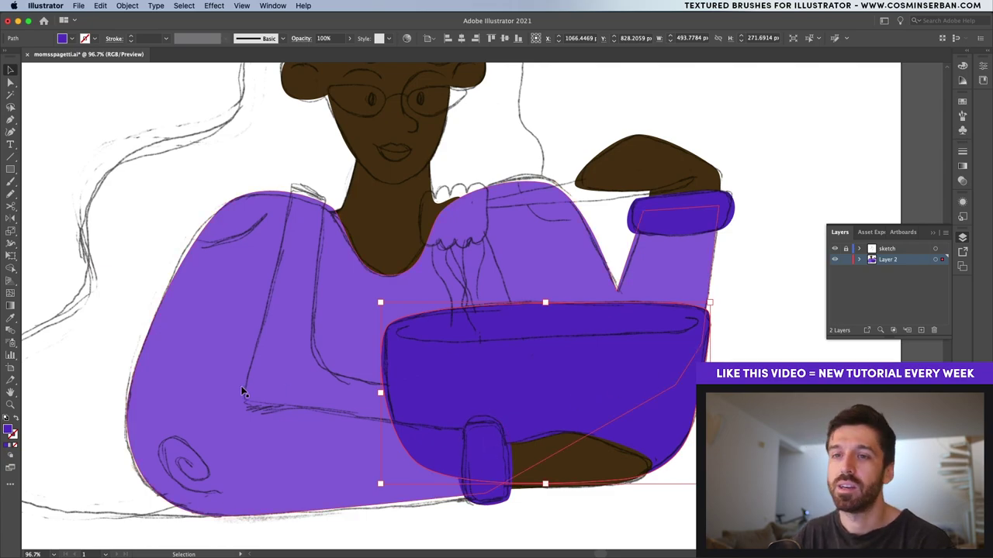
Step: Set the bowl's fill to a near-black with hue 255°, saturation 7% and brightness 10%
double_click(10, 431)
click(642, 389)
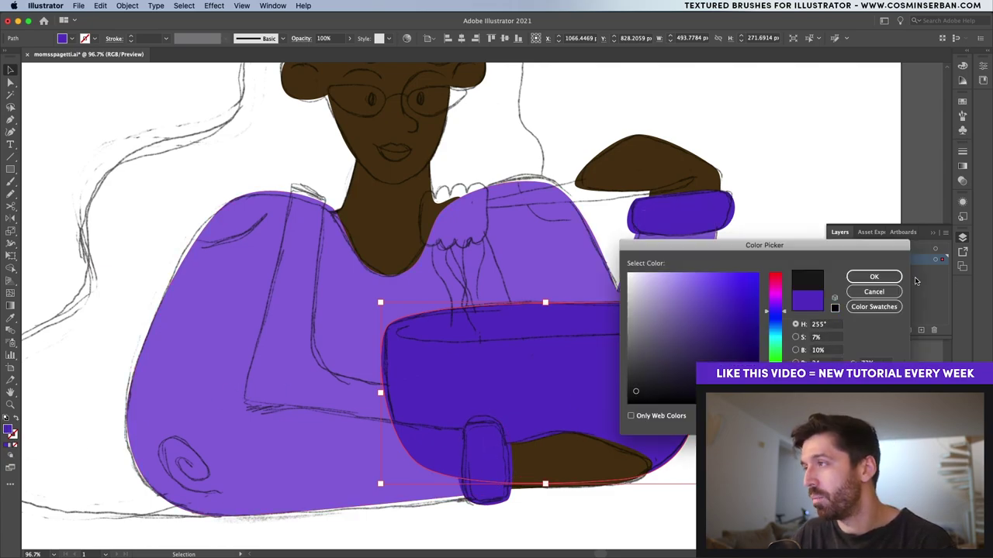
click(874, 277)
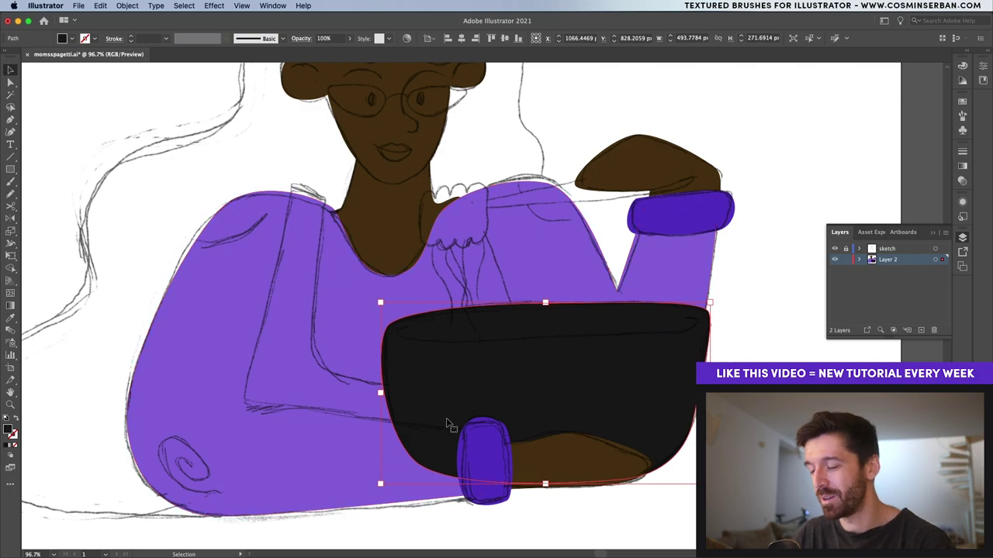
Step: Reuse the top's medium purple fill and trace the lower forearm from elbow to cuff as a closed Pen shape overlapping the bowl
click(316, 430)
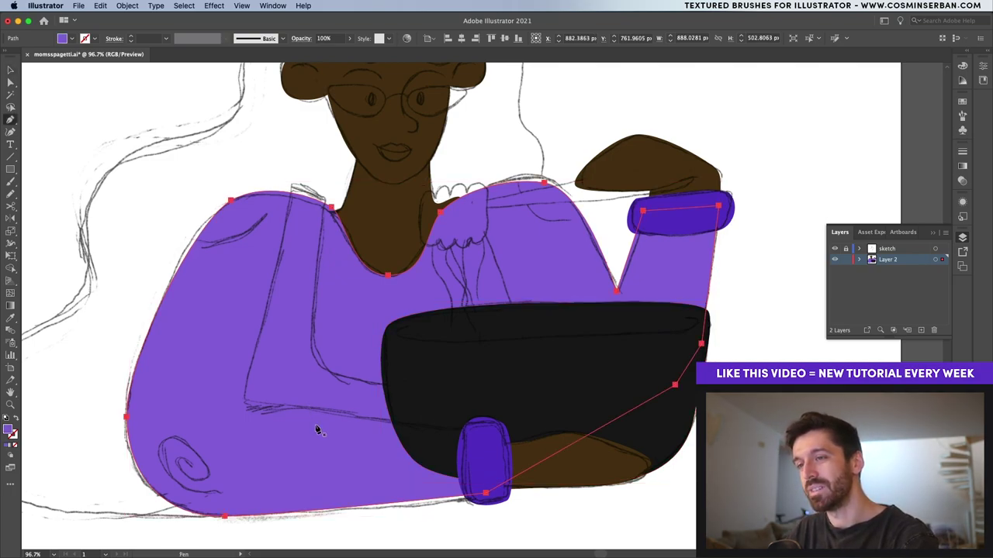
click(253, 407)
click(467, 422)
click(474, 490)
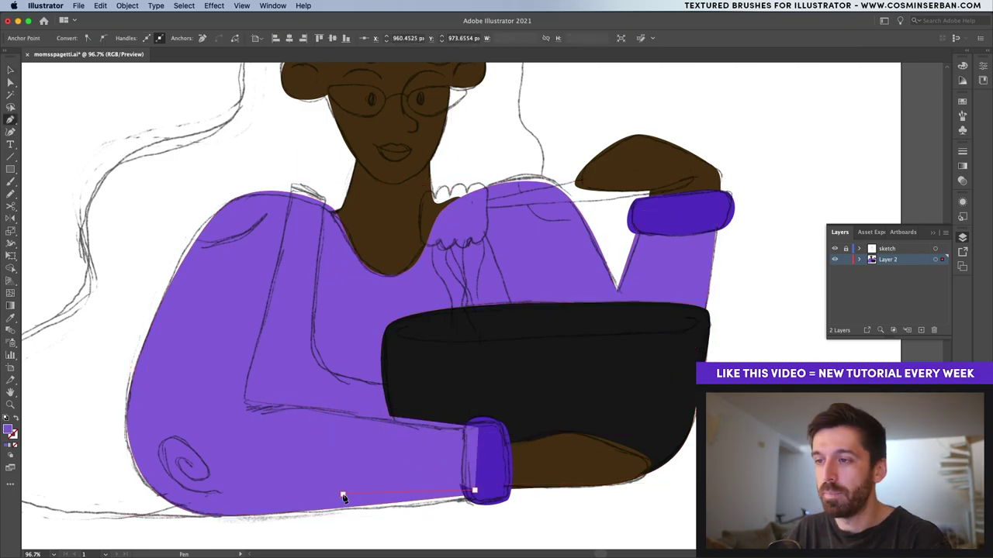
click(259, 401)
Step: Raise the lower dark purple cuff in the stacking order so it covers the end of the forearm, and deselect it
key(v)
click(492, 474)
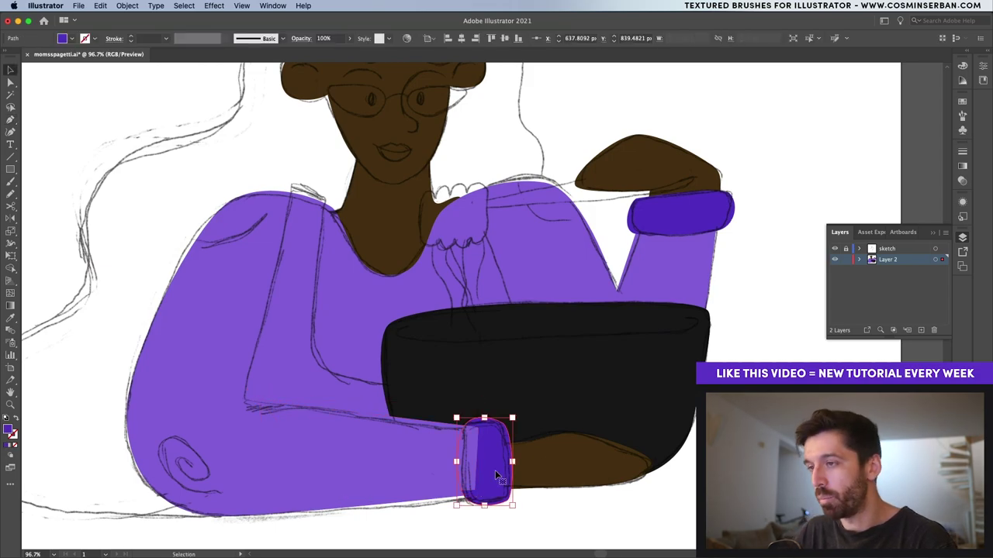
key(super+bracketright)
key(a)
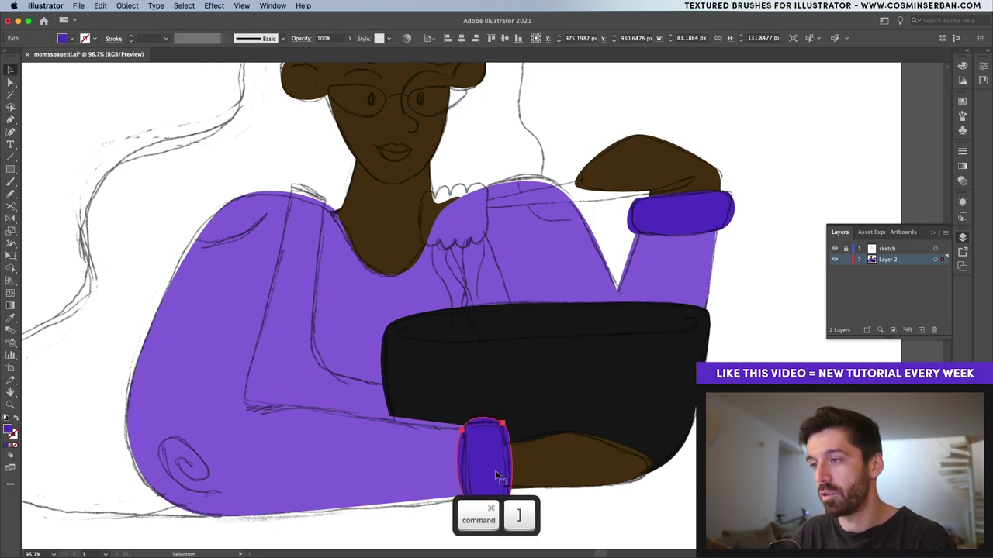
click(680, 504)
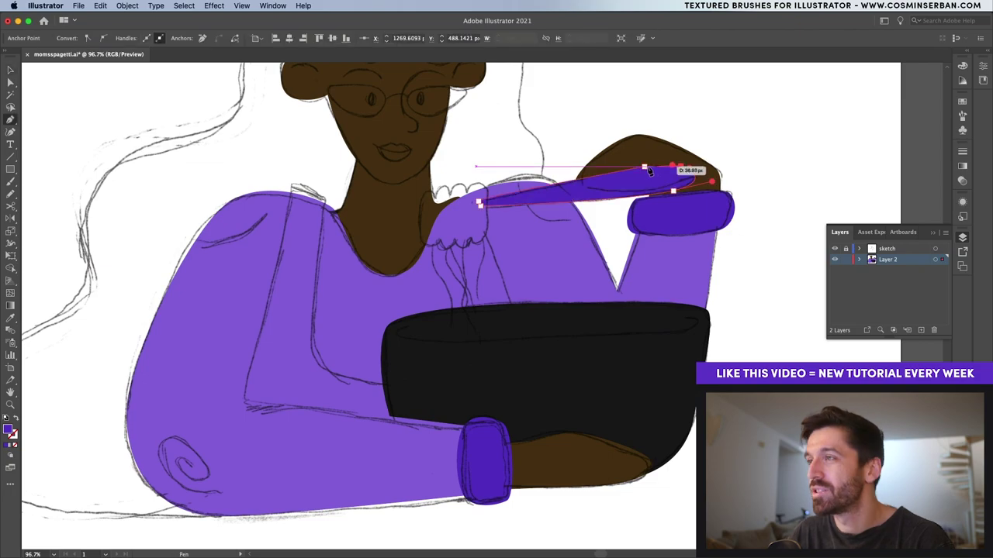
Step: Close the long dark purple fork-handle shape and restack the upper hand in front of it, with the upper cuff in front of the hand
click(644, 168)
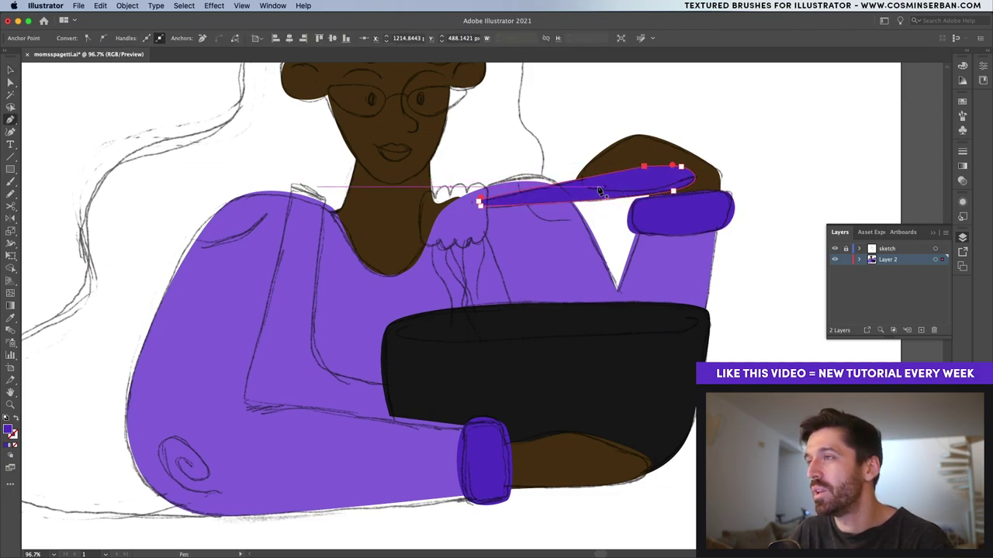
super+click(690, 158)
key(super+bracketright)
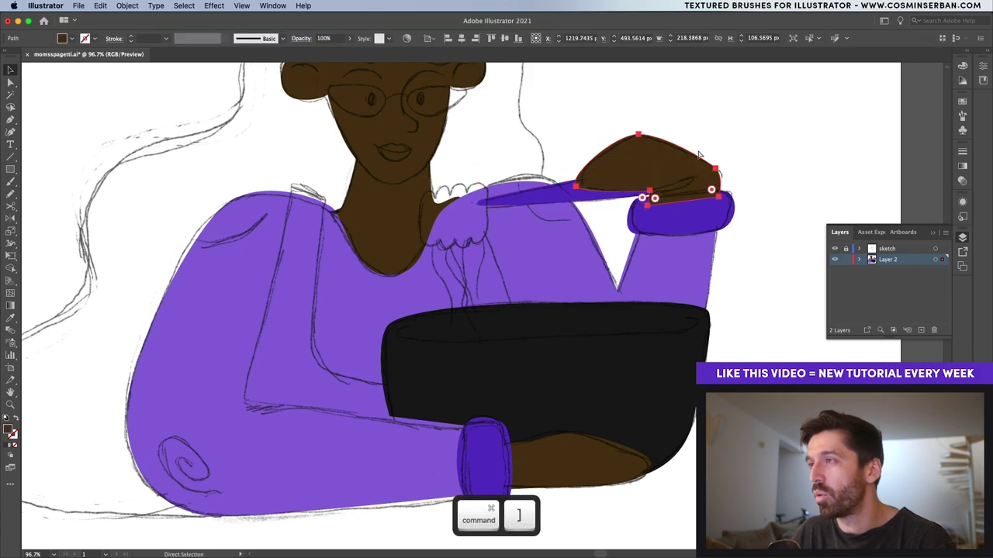
super+click(709, 225)
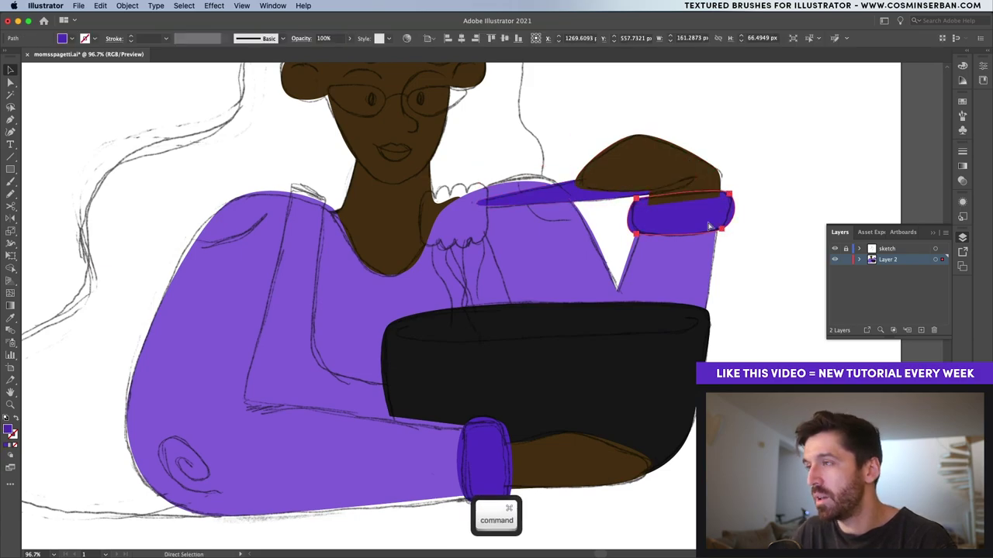
key(super+bracketright)
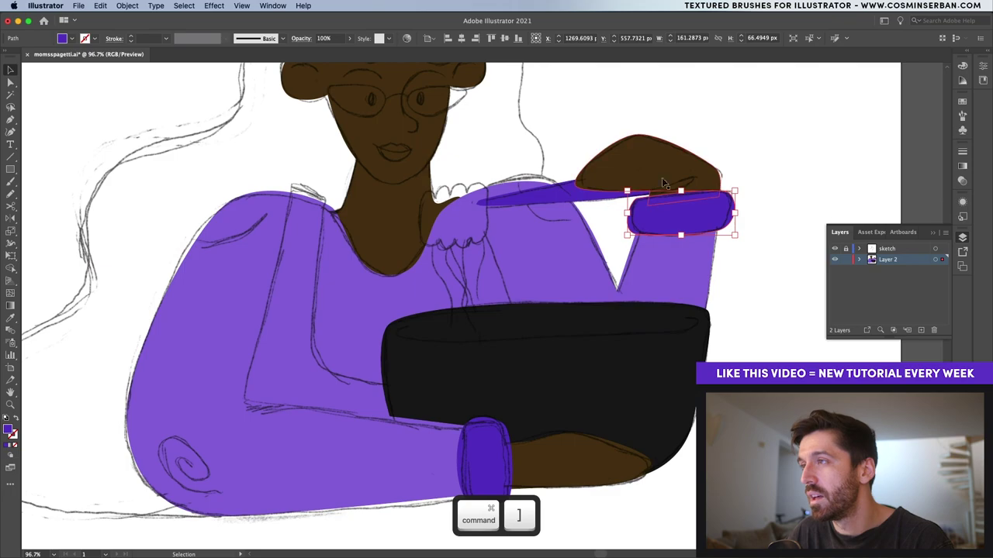
Step: Using the handle's dark purple fill, trace a Pen shape along the sketched thumb crease and down over the upper cuff
scroll(662, 191, up, 5)
scroll(663, 196, up, 1)
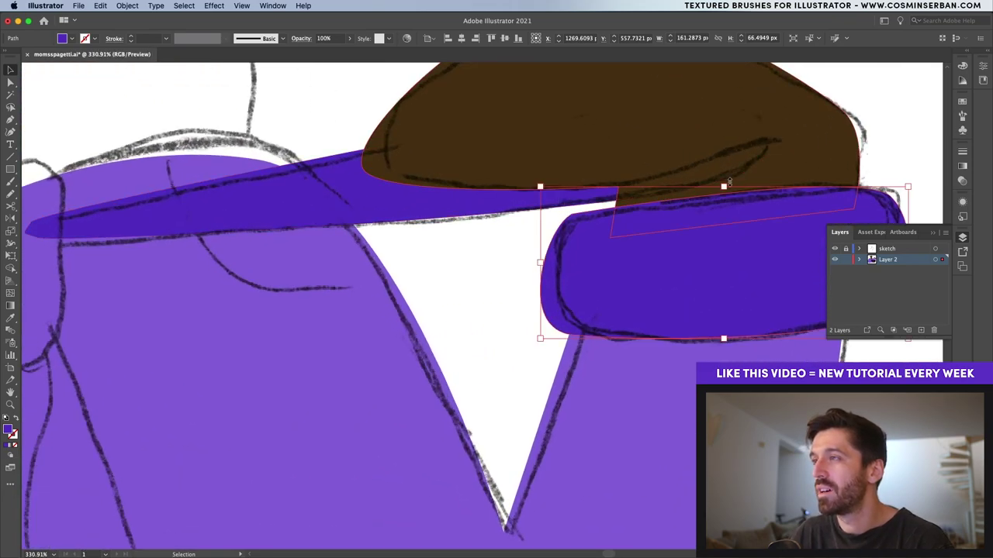
click(518, 240)
click(575, 201)
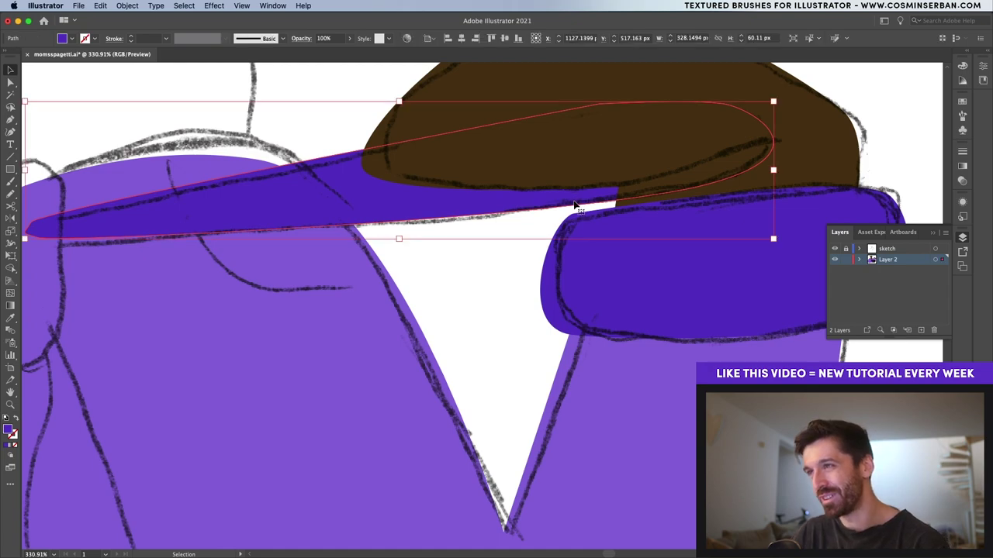
key(p)
click(575, 186)
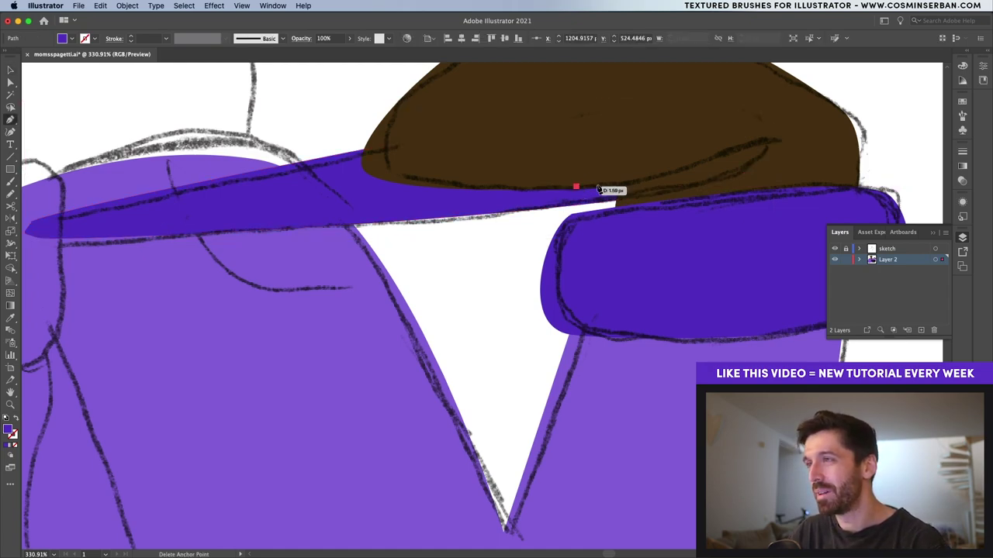
drag(665, 175, 705, 166)
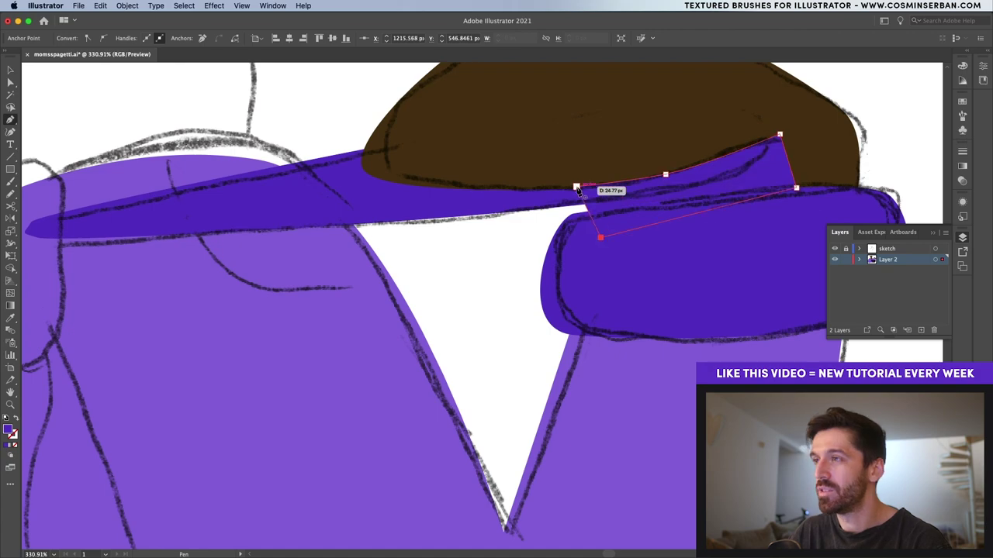
Step: Trim the new crease shape to the fork handle's outline by removing its area outside the handle with the Shape Builder
key(v)
click(497, 204)
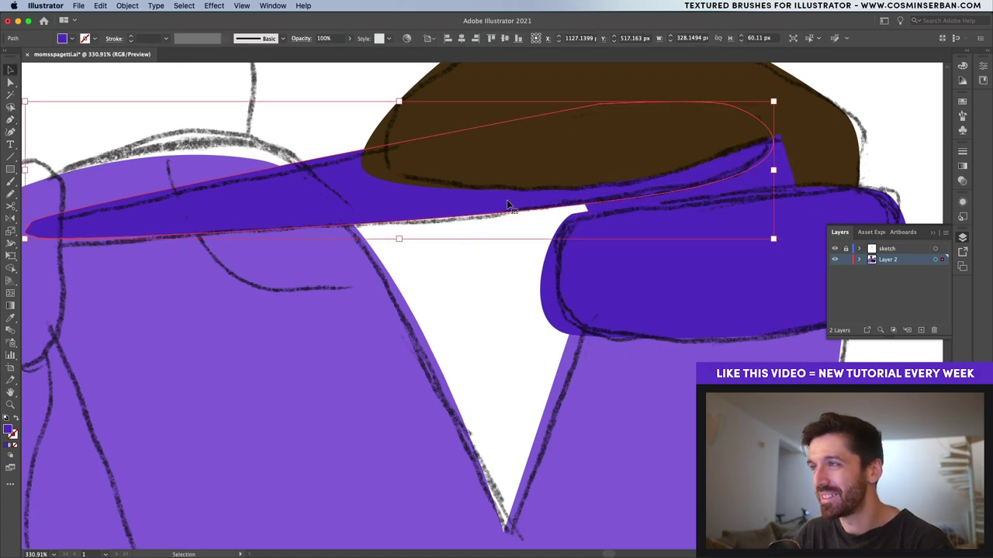
shift+click(672, 210)
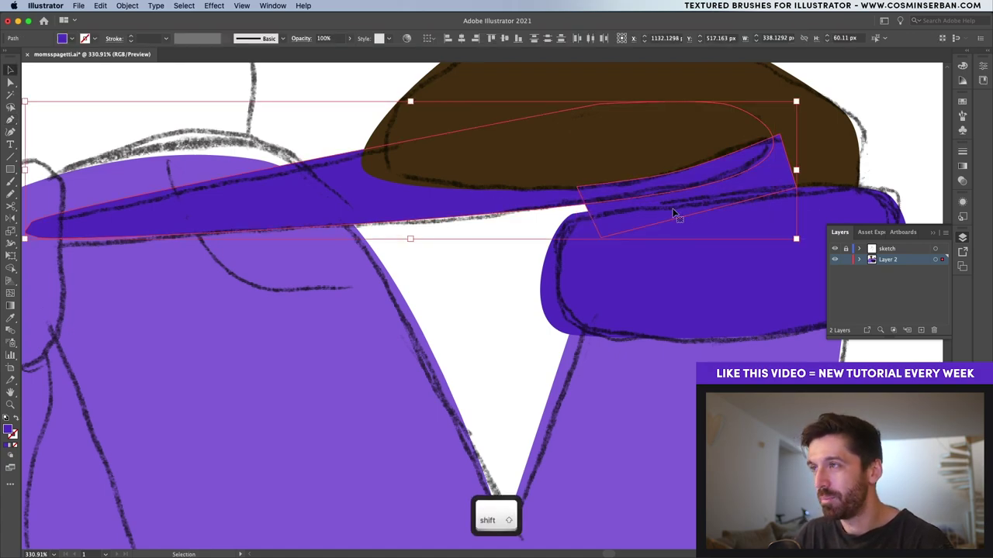
key(shift)
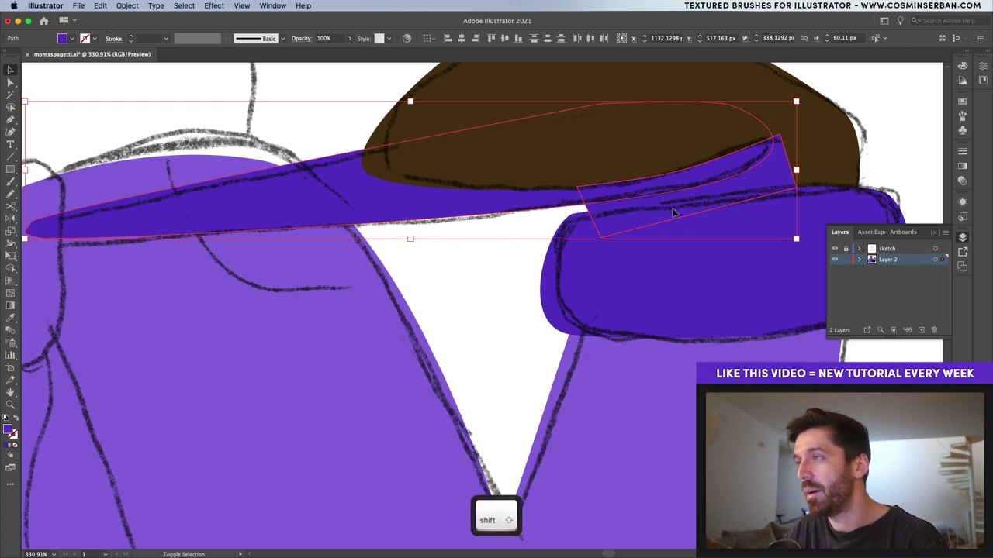
key(shift+m)
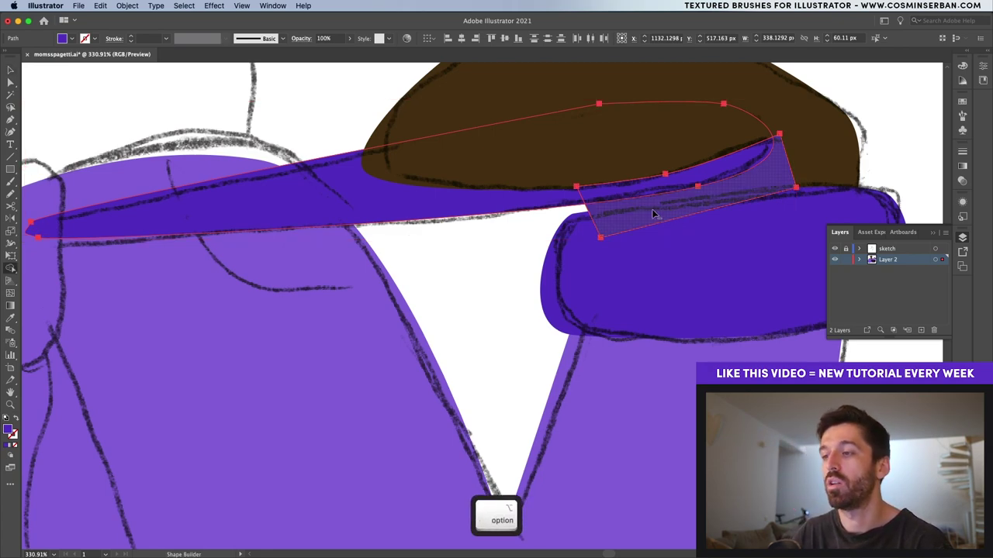
alt+click(651, 209)
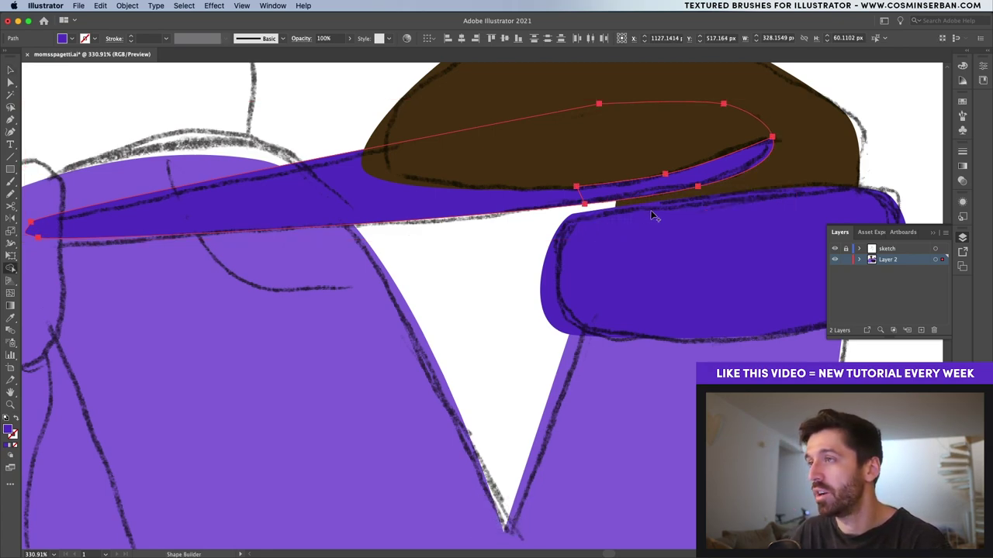
key(v)
click(500, 244)
scroll(401, 246, down, 3)
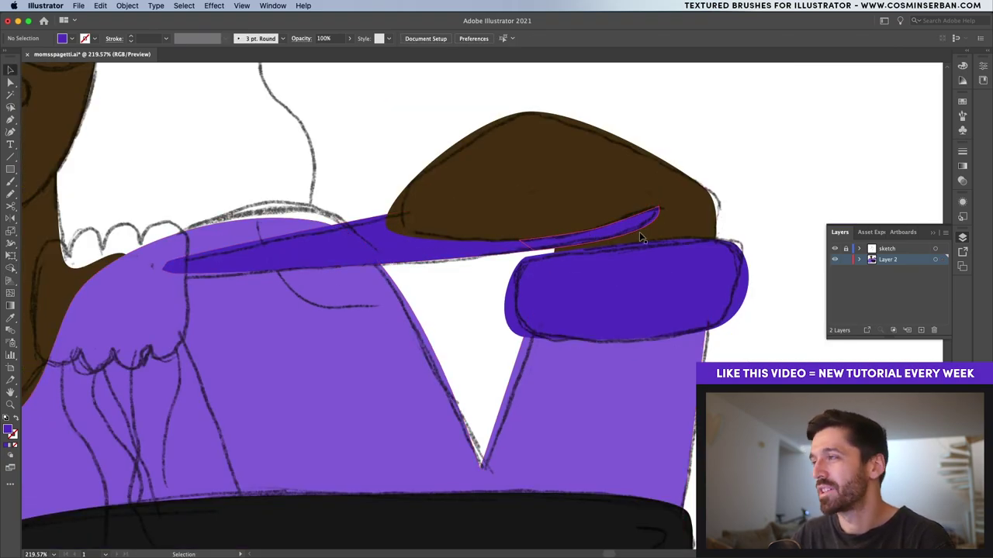
Step: Hide the sketch layer, try moving the trimmed handle sliver up across the hand, and undo the move
click(835, 248)
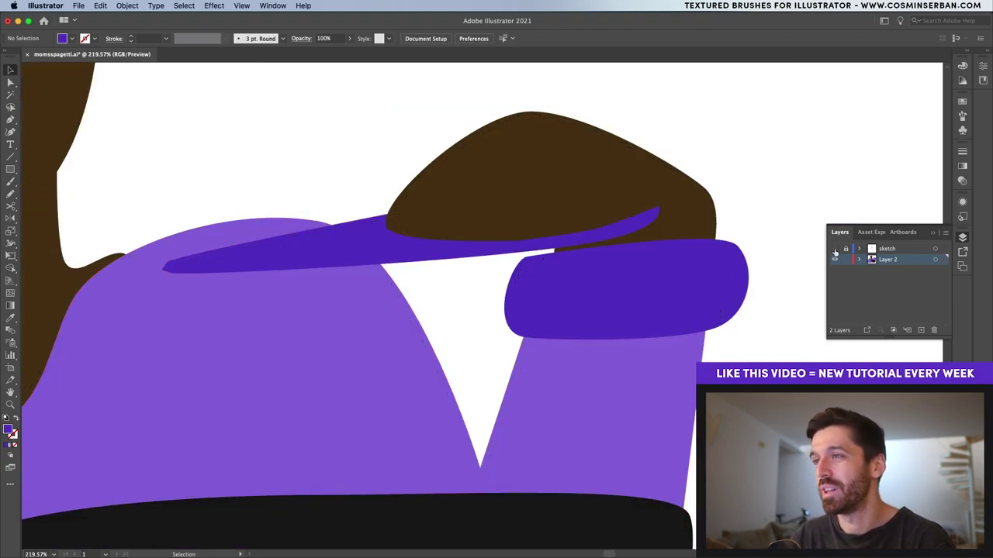
click(557, 249)
drag(558, 249, 604, 190)
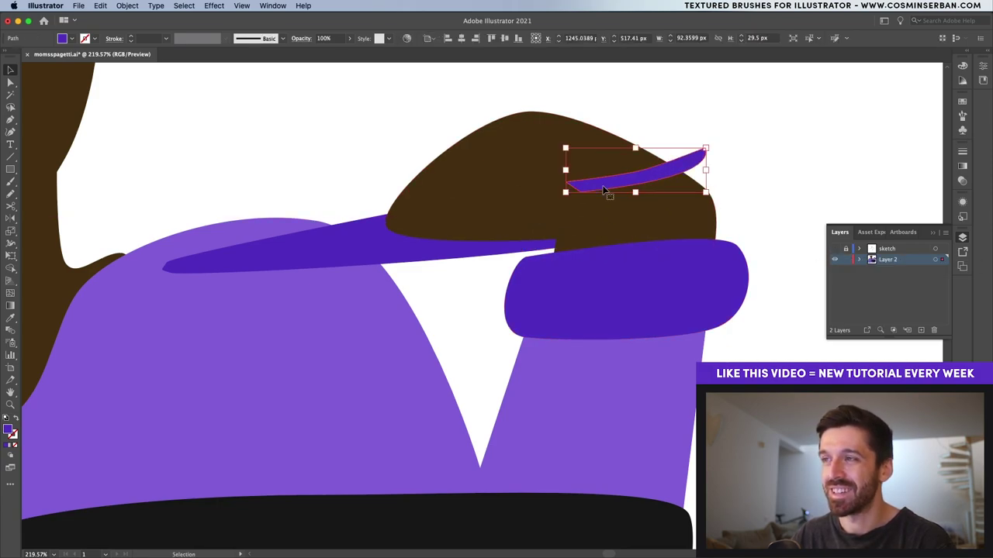
key(super+z)
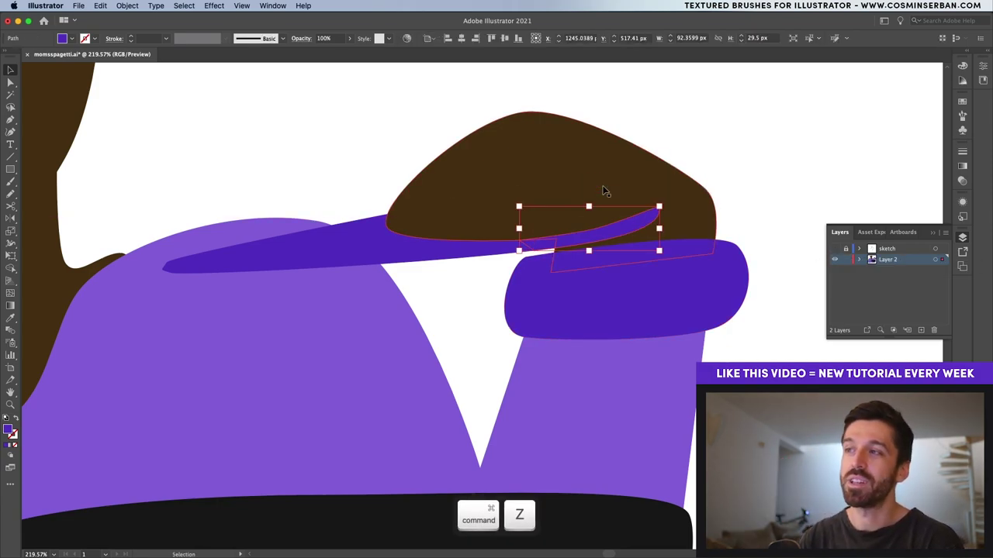
click(468, 298)
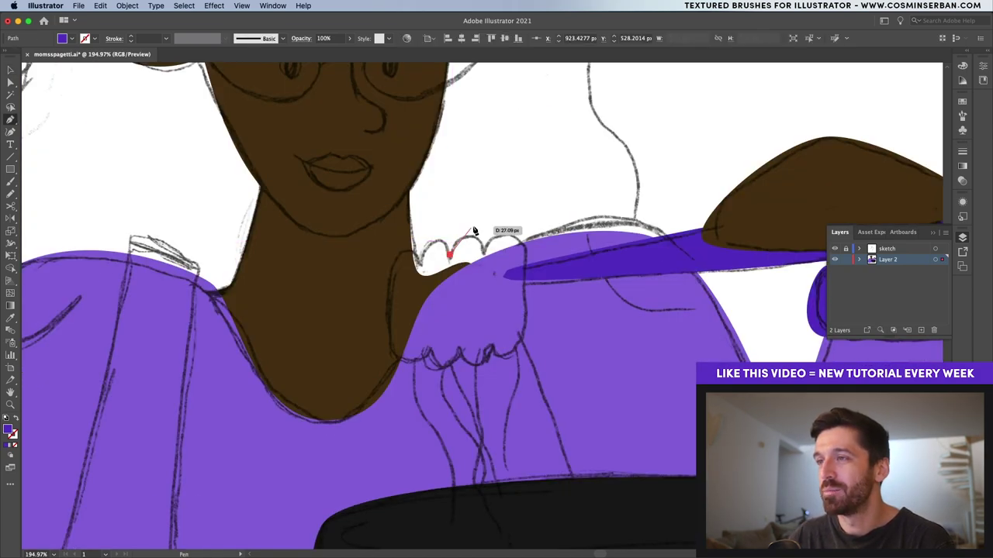
Step: Trace the scalloped spaghetti bundle at the fork's tip as a closed Pen shape and give it a white fill
drag(468, 232, 522, 231)
click(482, 255)
drag(527, 280, 526, 313)
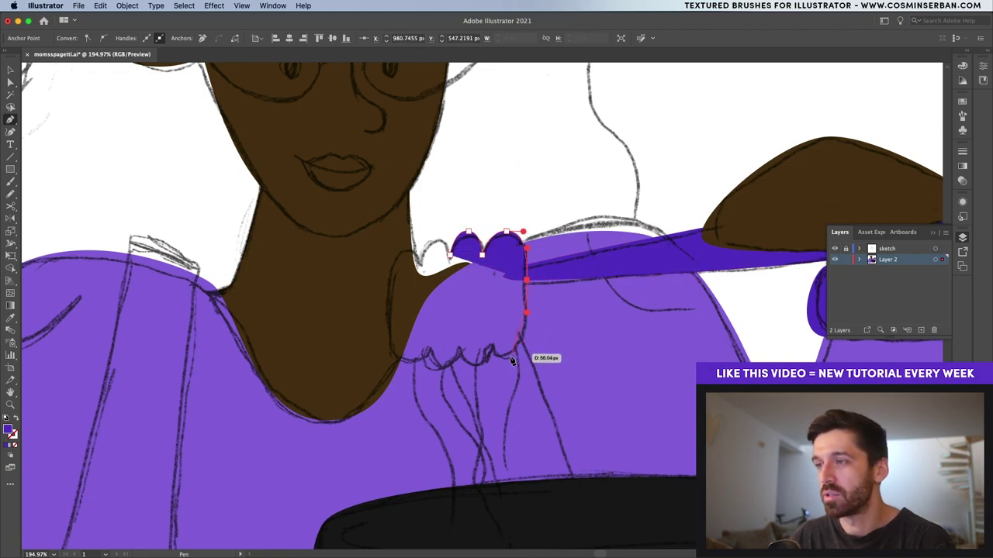
drag(508, 361, 389, 370)
click(459, 346)
click(429, 352)
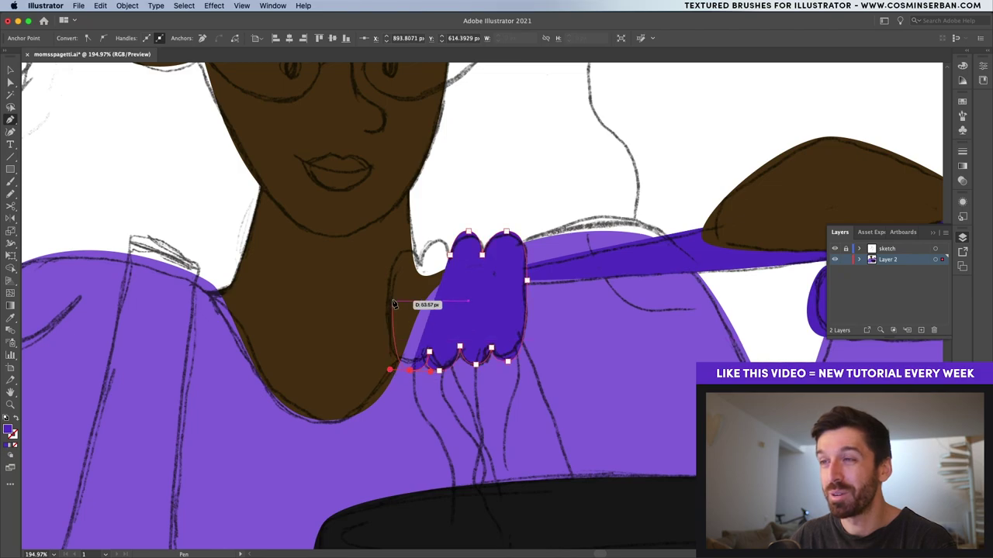
drag(391, 300, 432, 244)
key(i)
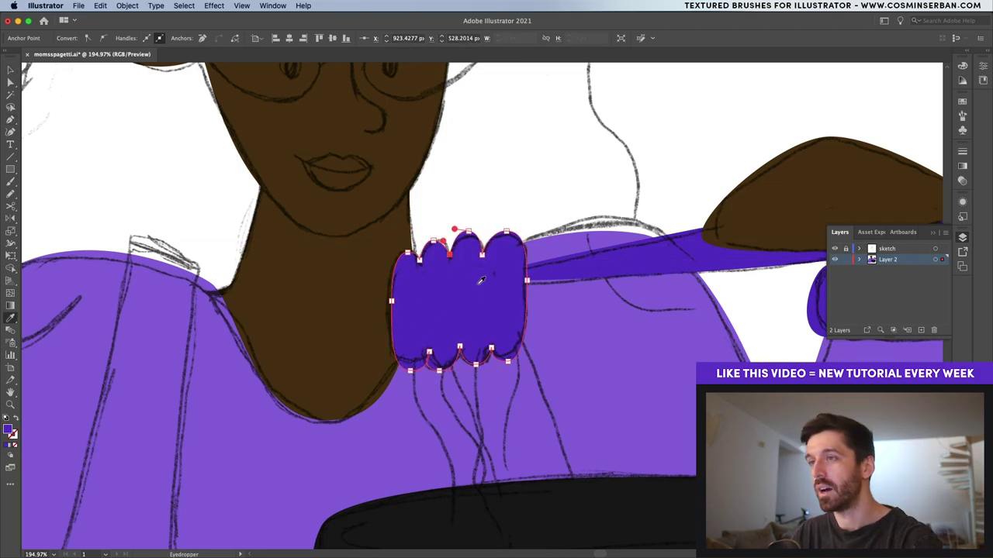
click(530, 169)
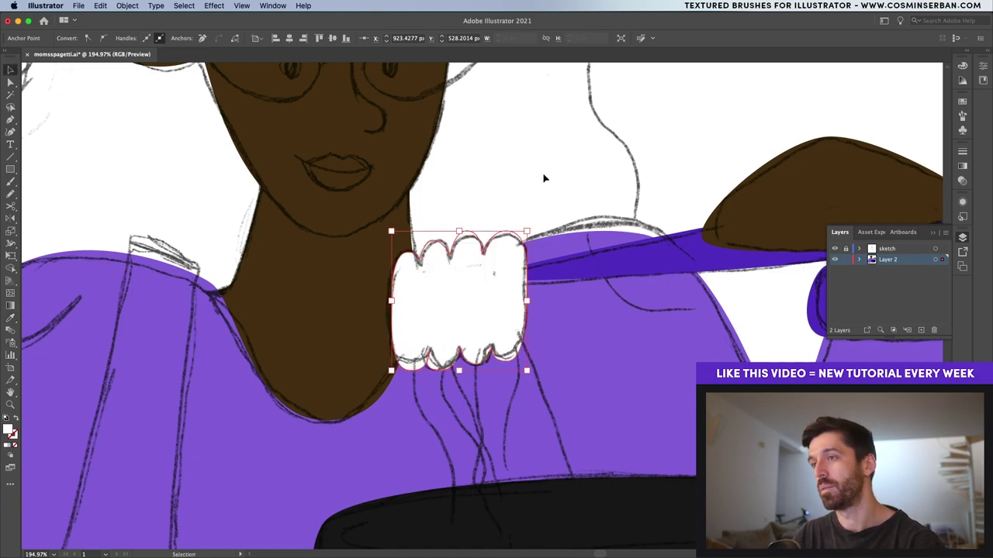
Step: Reuse the bowl's near-black fill and trace the hairline section from the larger ear to the centre parting as a closed Pen shape
key(super+0)
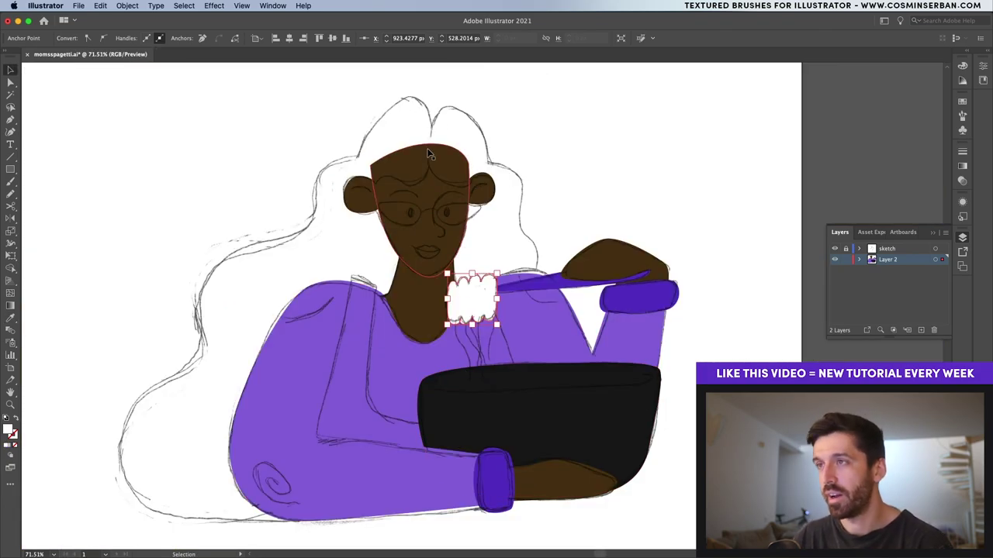
scroll(384, 172, up, 5)
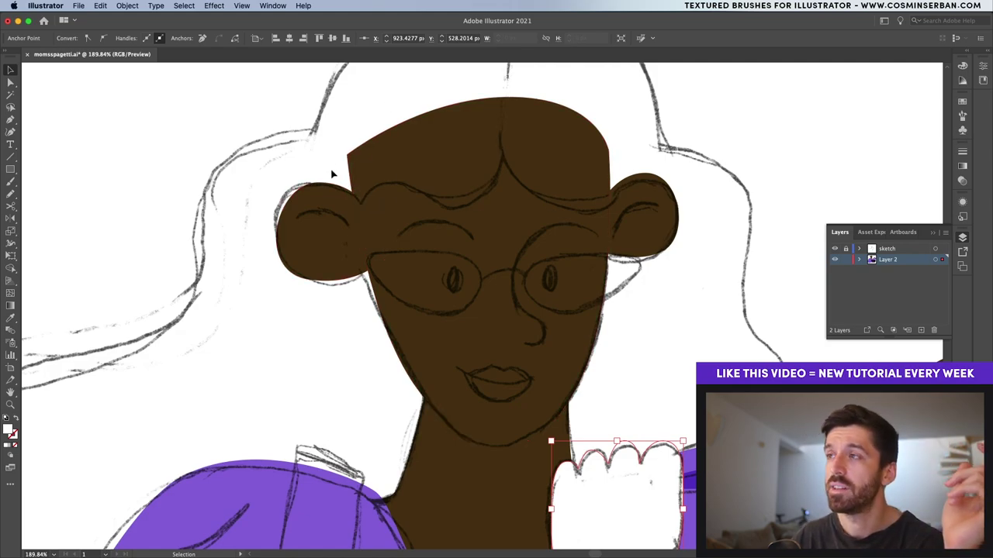
scroll(334, 173, down, 4)
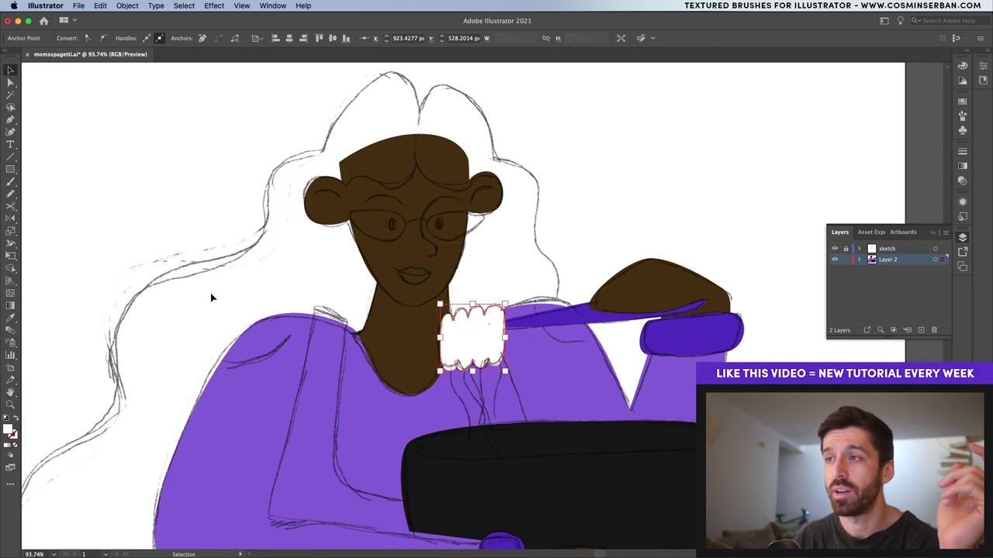
click(234, 294)
click(535, 486)
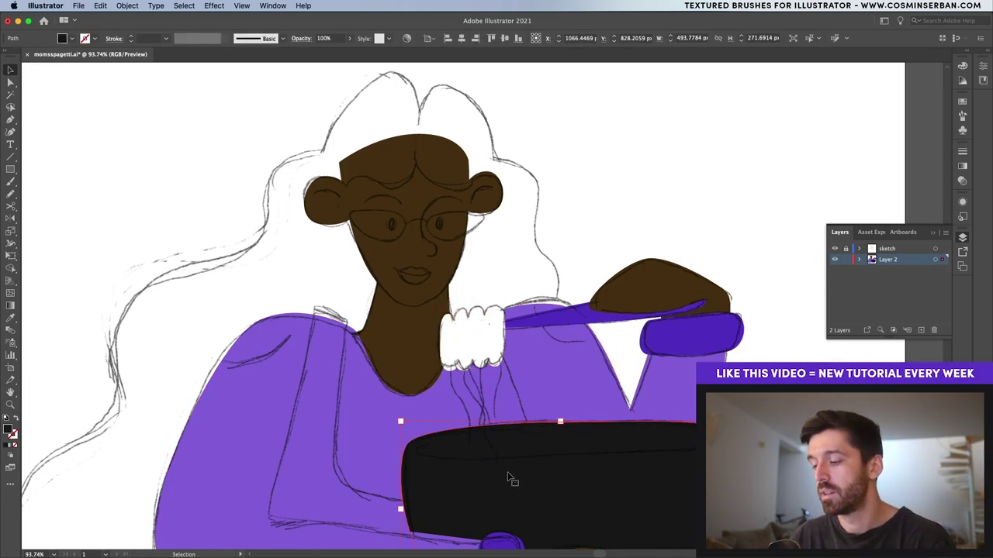
key(p)
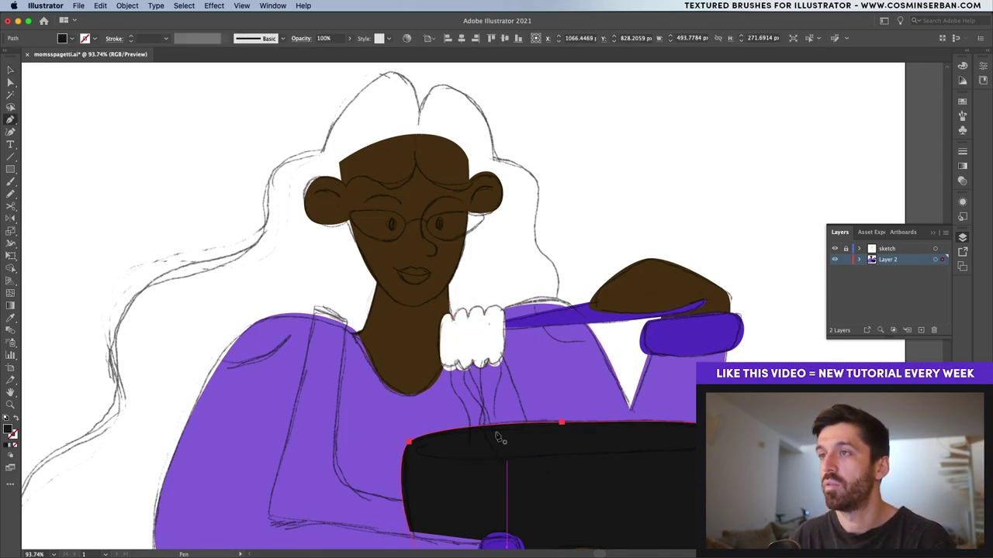
click(418, 154)
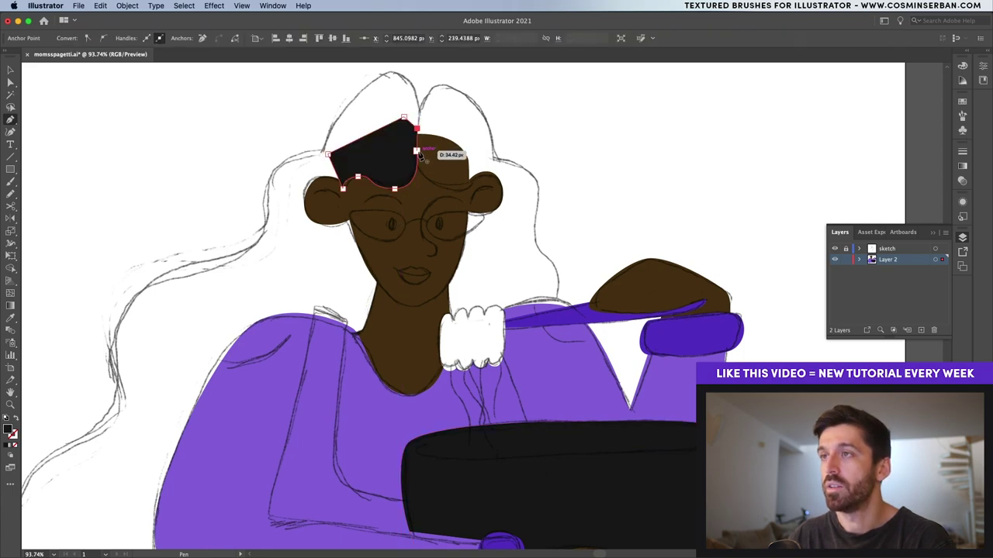
key(v)
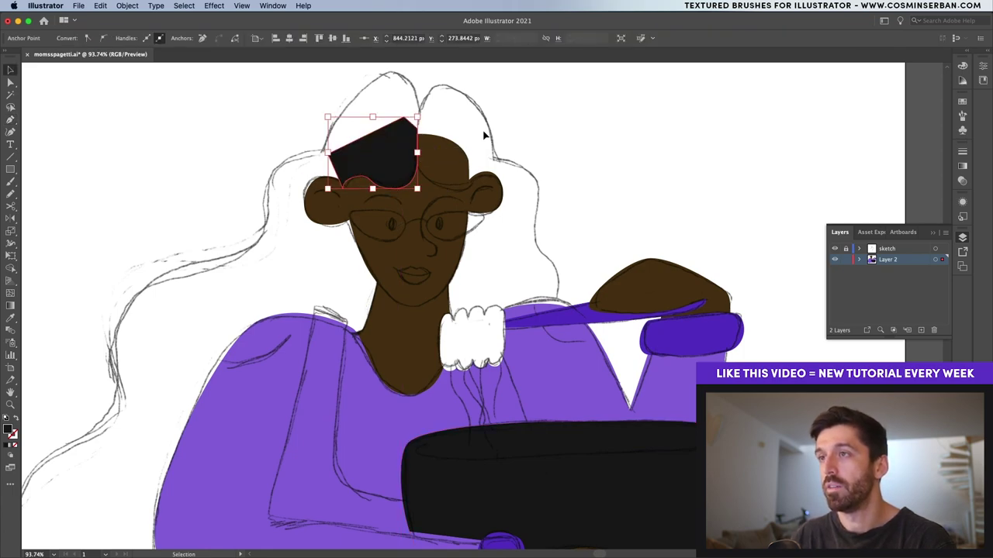
Step: Trace the matching near-black hairline section from the centre parting to the smaller ear as a closed Pen shape overlapping the first
key(p)
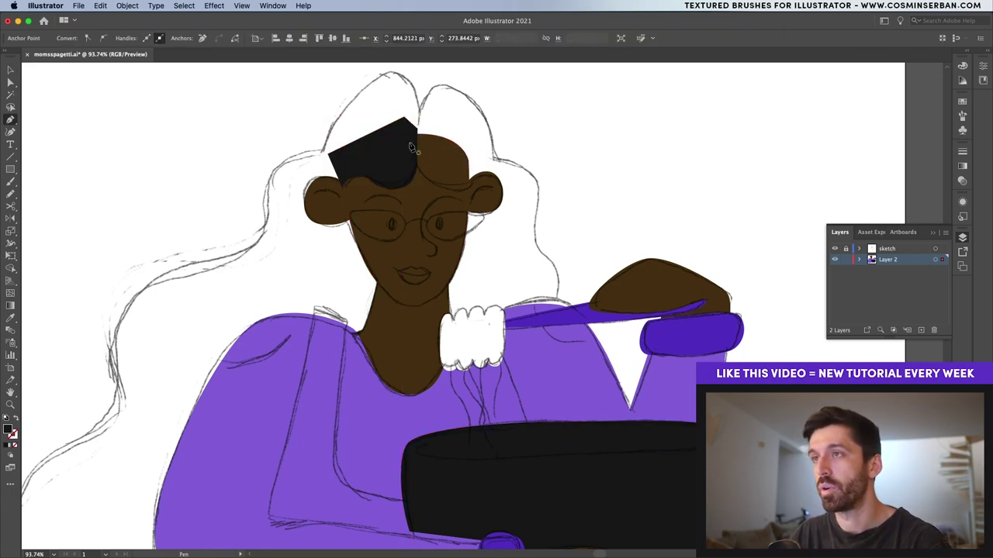
click(409, 143)
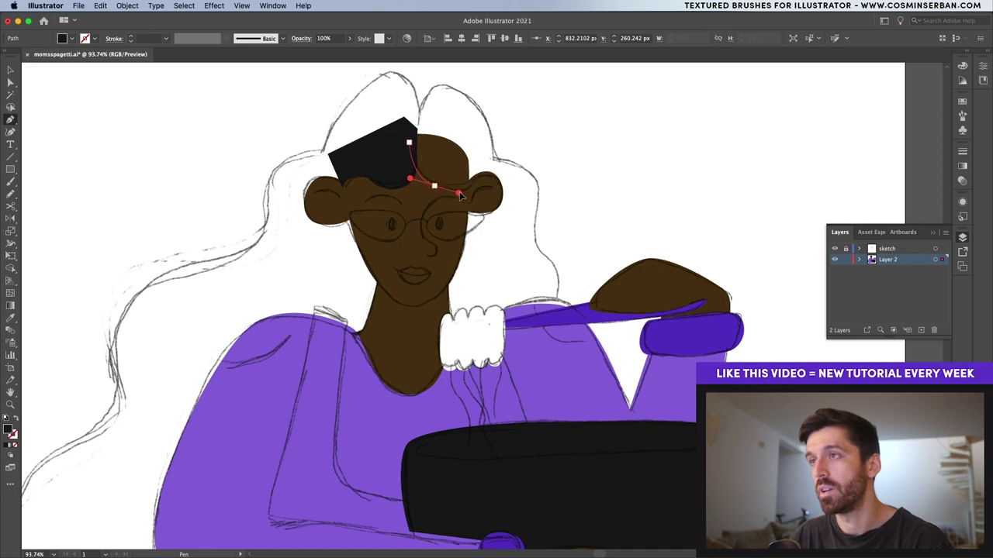
drag(459, 193, 461, 193)
click(469, 181)
click(479, 142)
click(448, 128)
click(404, 120)
click(408, 143)
key(v)
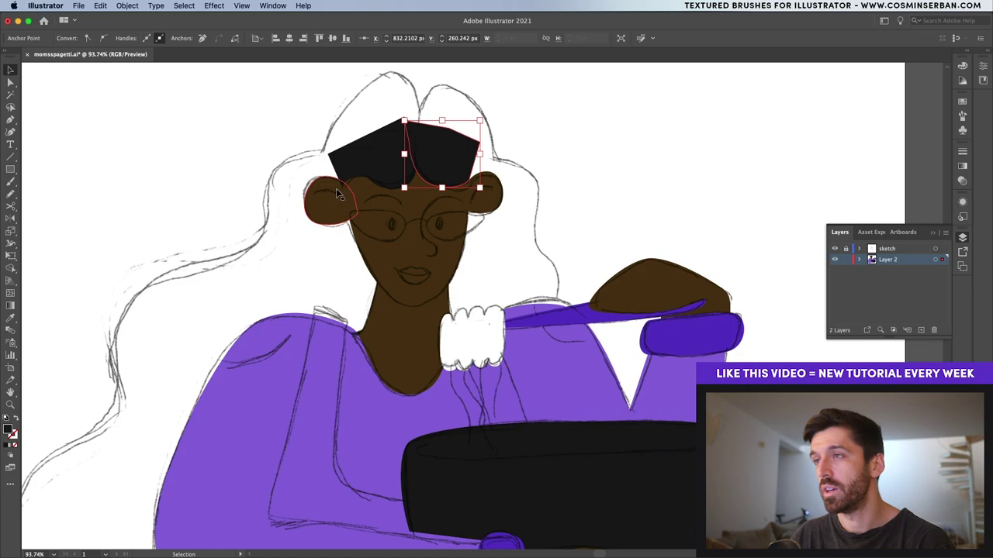
Step: Start the near-black hair silhouette at the notch between the two top humps, tracing the smaller hump and the waves down past the shoulder
key(p)
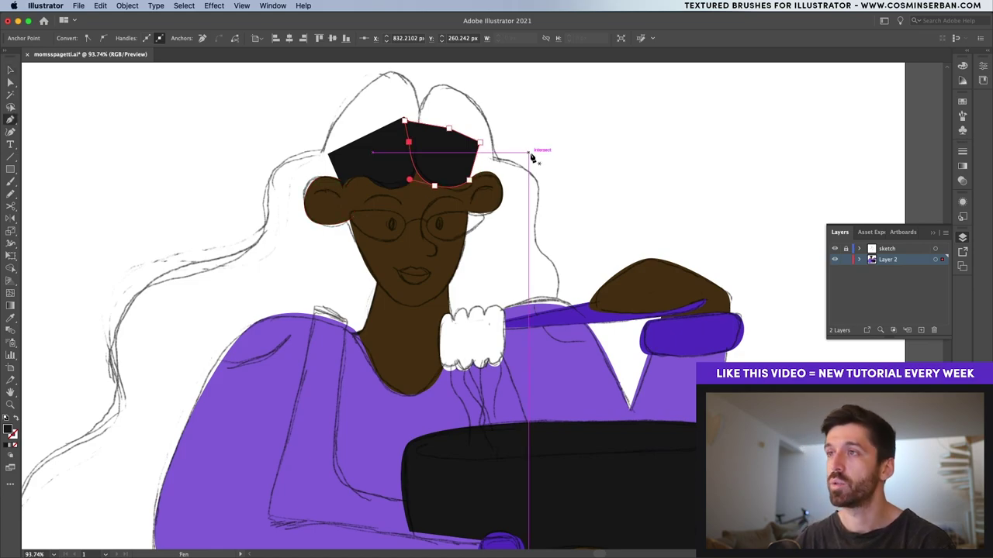
scroll(532, 155, down, 3)
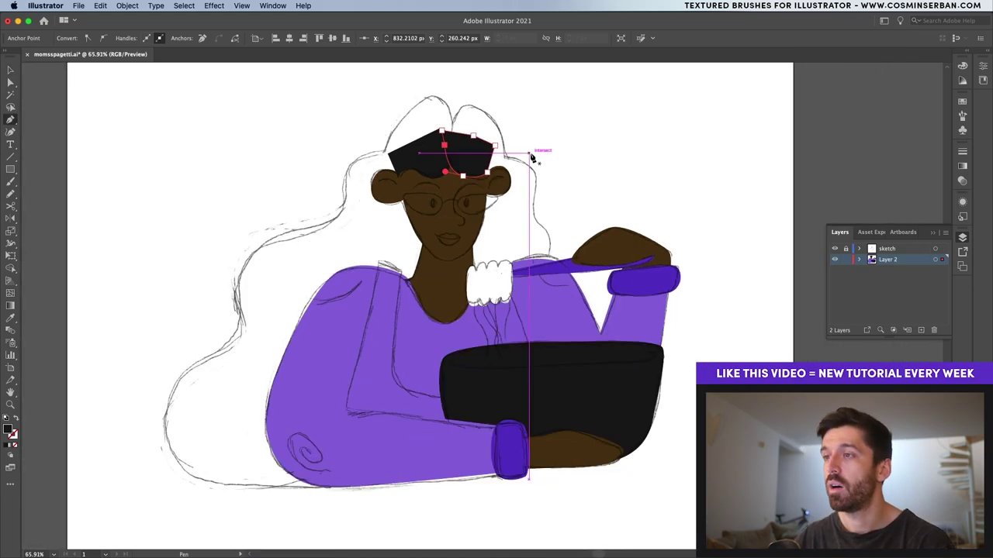
click(442, 121)
drag(459, 99, 476, 97)
click(495, 151)
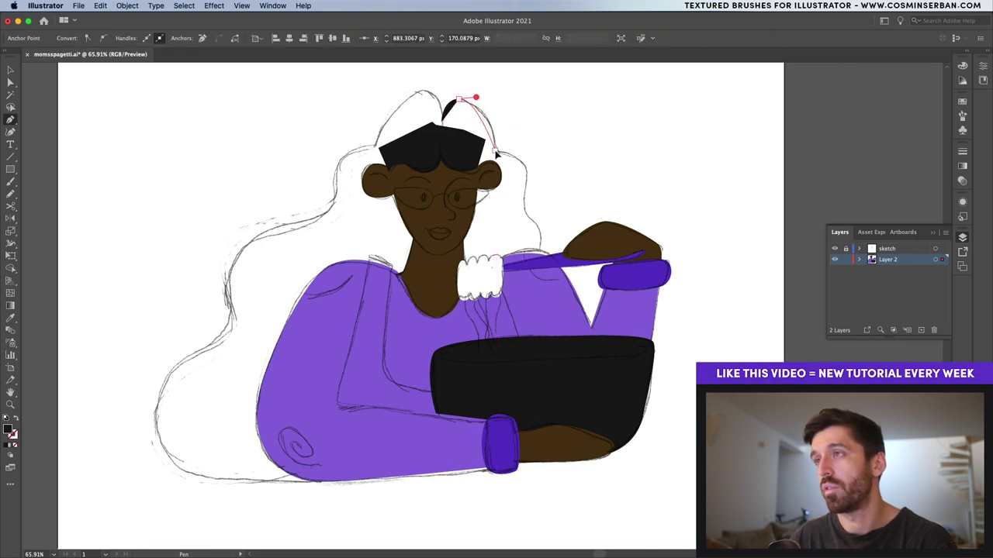
drag(502, 173, 526, 223)
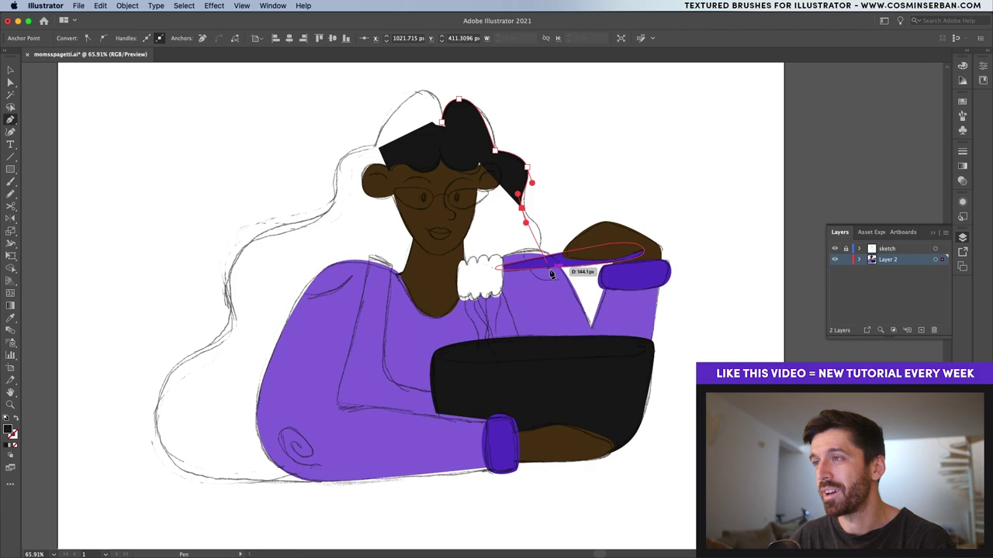
drag(550, 270, 550, 318)
Step: Continue the hair outline beneath the body, up the long wavy outer edge and over the larger hump, closing it at the top notch
drag(525, 379, 244, 482)
drag(160, 411, 161, 352)
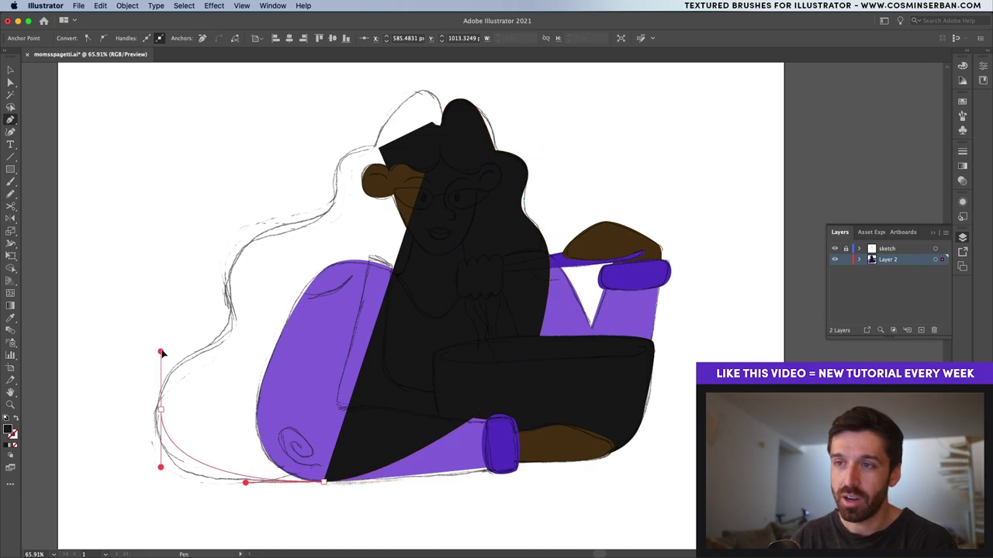
drag(335, 175, 329, 142)
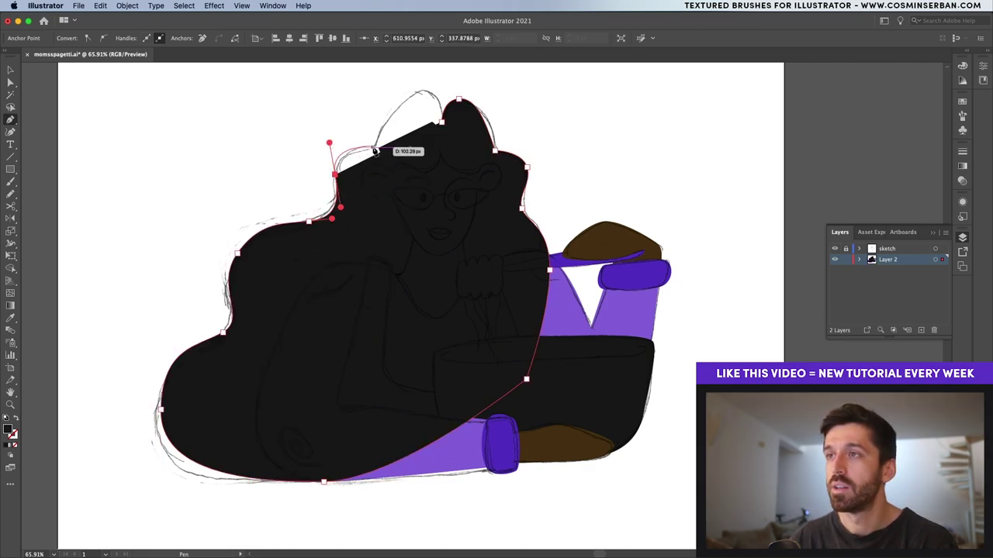
click(378, 147)
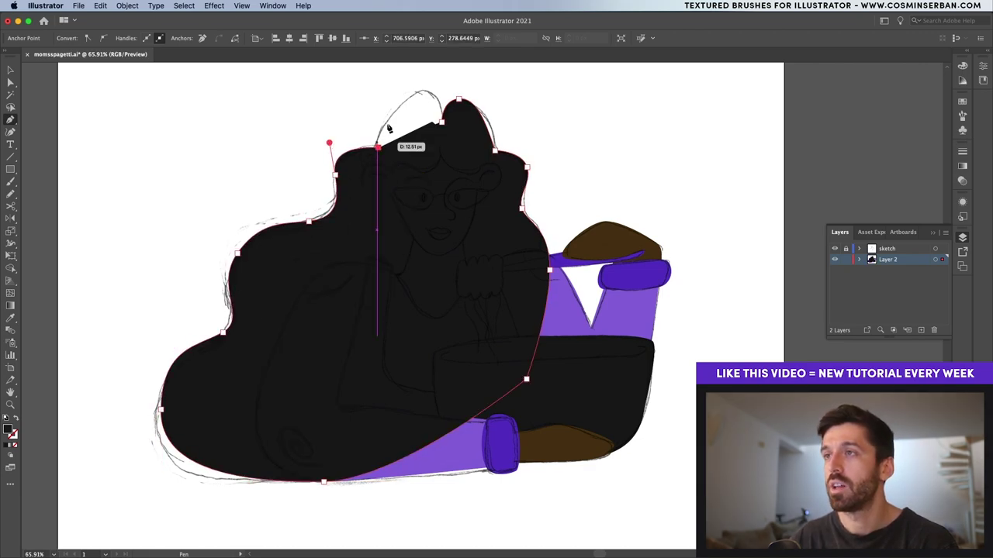
drag(418, 90, 439, 91)
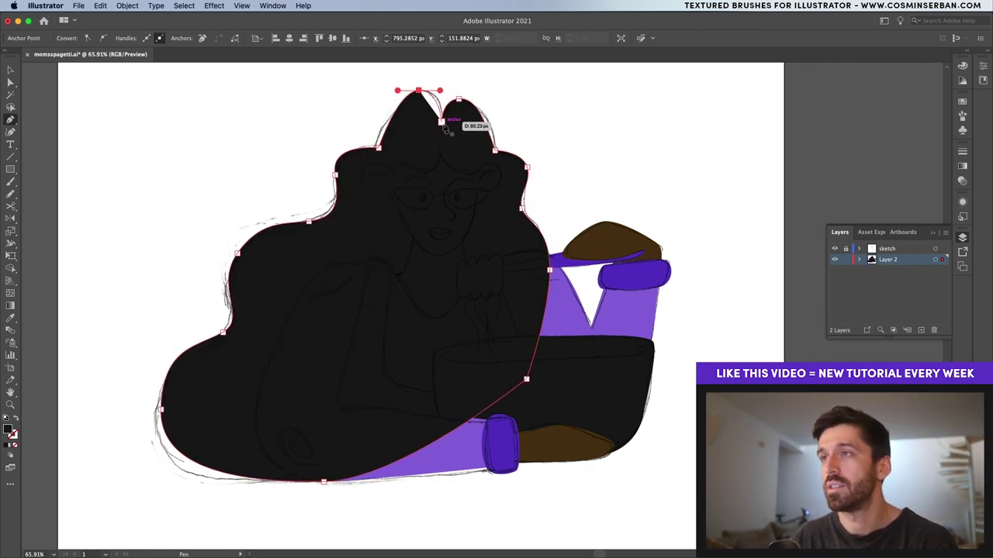
click(441, 122)
key(v)
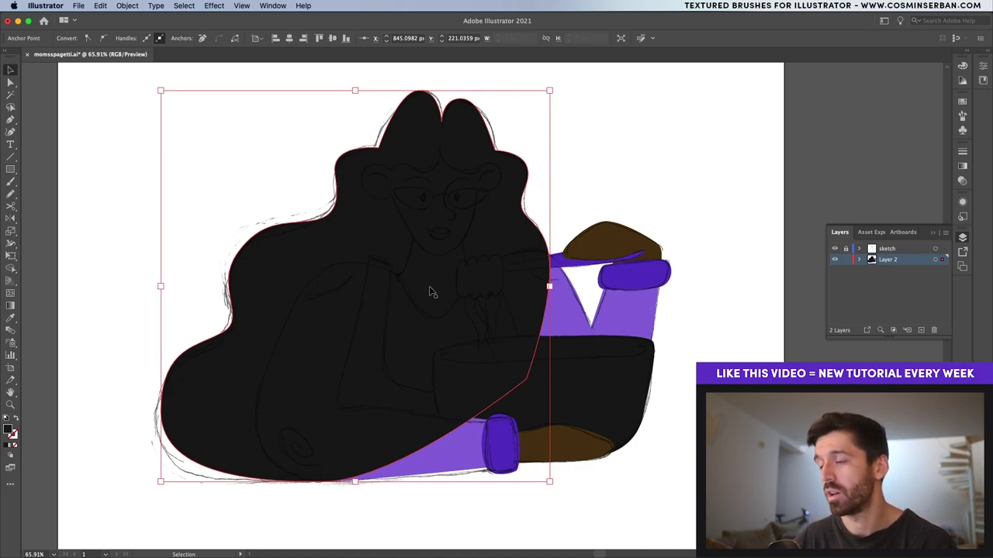
Step: Send the hair silhouette backward in the stacking order until it sits behind the face, ears, body and bowl
key(a)
key(super+bracketleft)
key(super+bracketleft)
key(super+bracketleft)
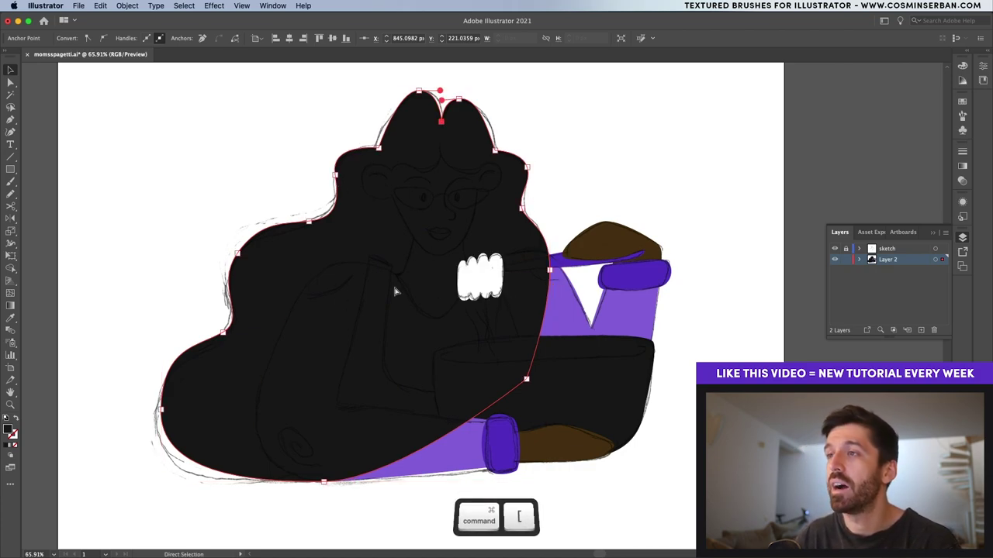
key(super+bracketleft)
key(super+bracketleft)
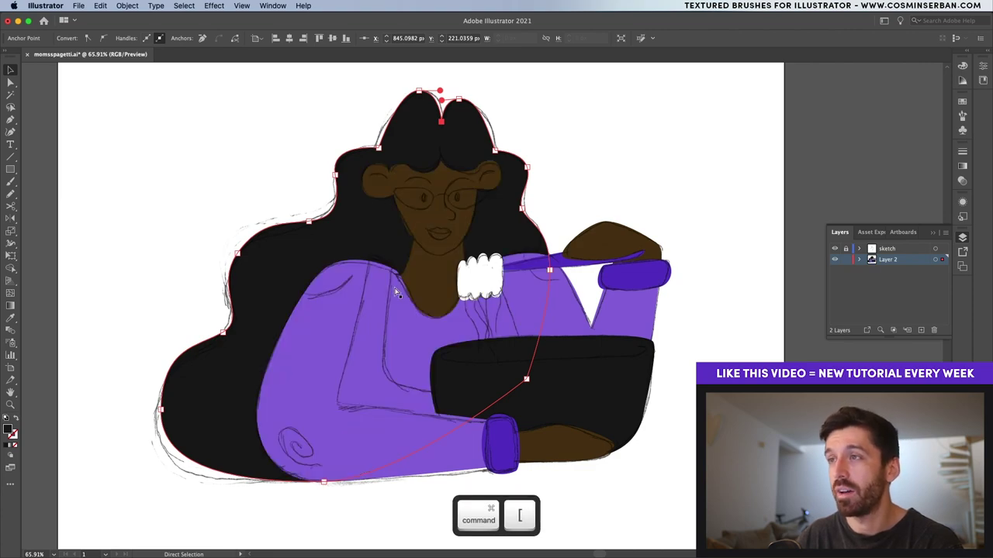
key(v)
Step: Hide the sketch layer and move the hairline section's pointed anchor beside the larger ear upward
click(834, 249)
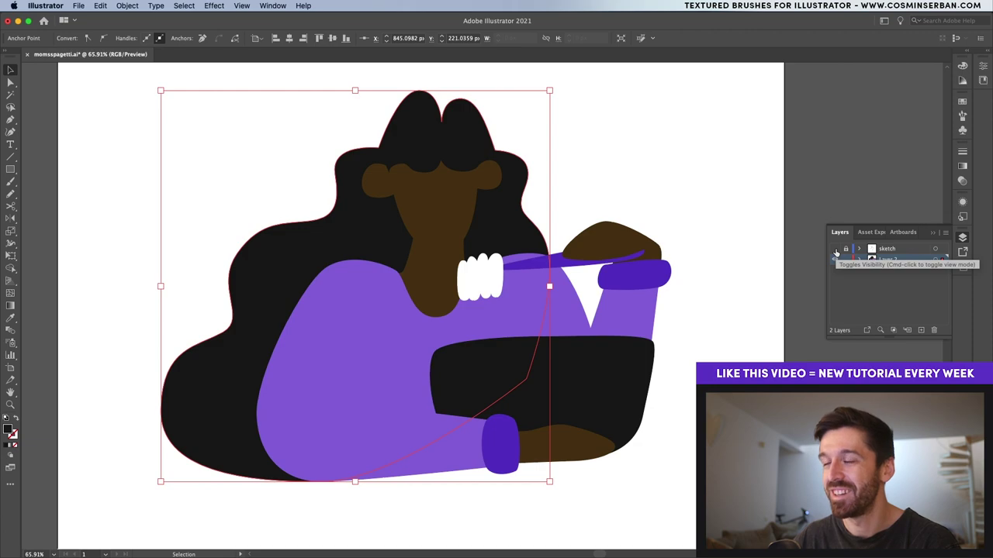
scroll(404, 168, up, 10)
click(299, 232)
key(a)
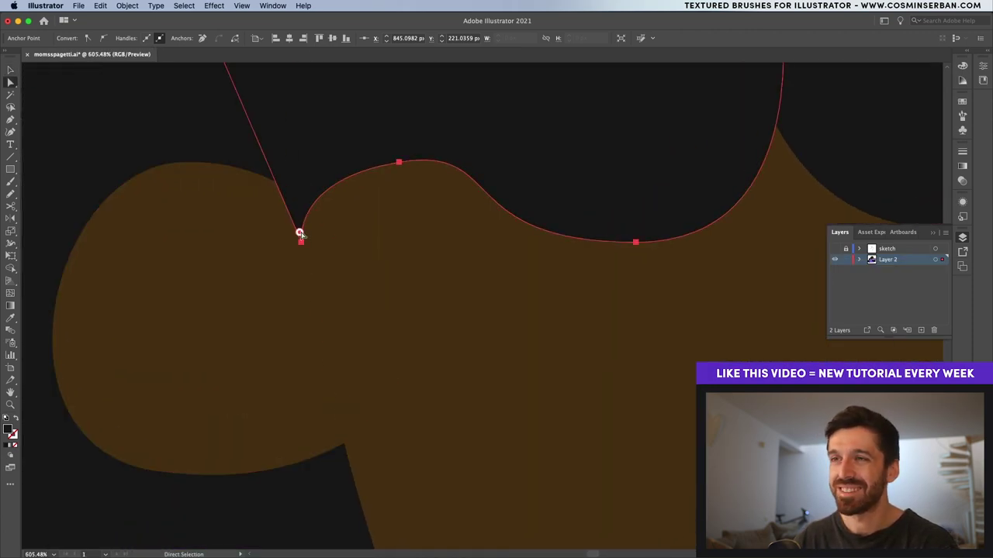
click(301, 240)
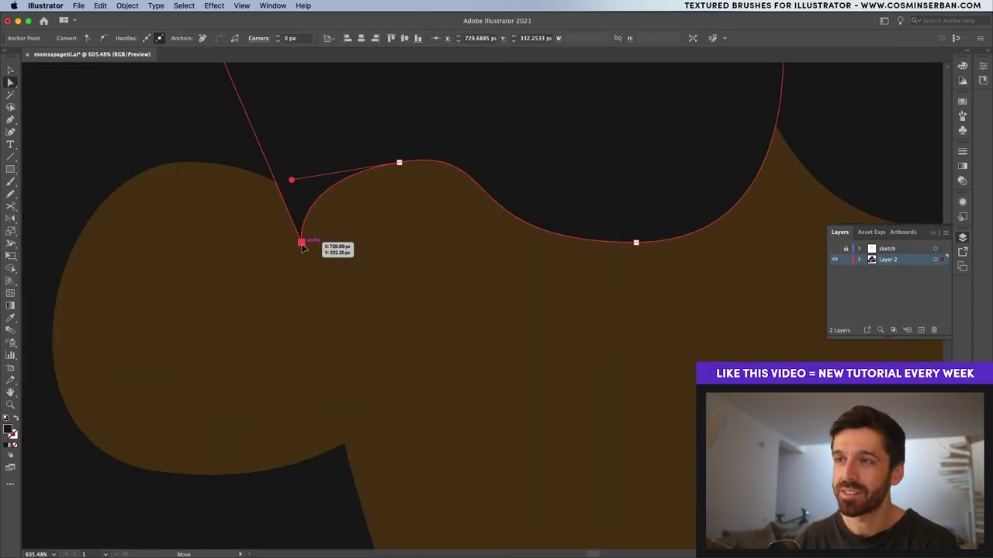
drag(300, 232, 303, 155)
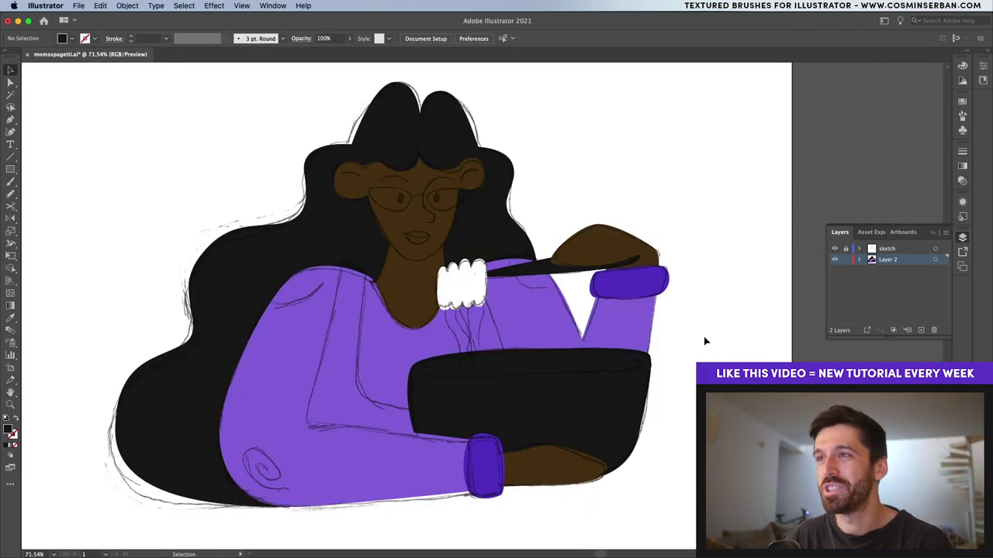
Step: Trace the upper fold of the larger ear over the sketch as an open curved Pen path
scroll(401, 128, up, 3)
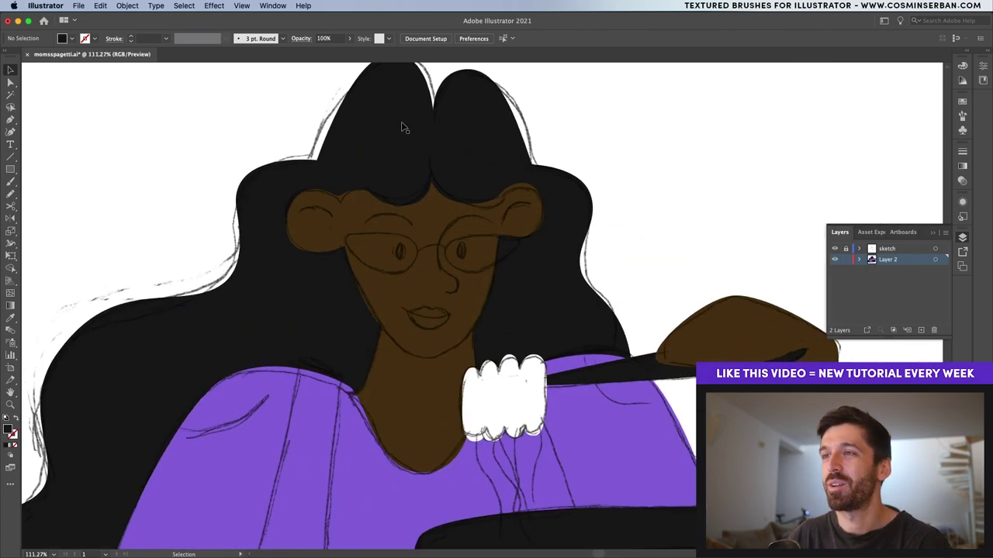
scroll(401, 128, up, 4)
click(417, 180)
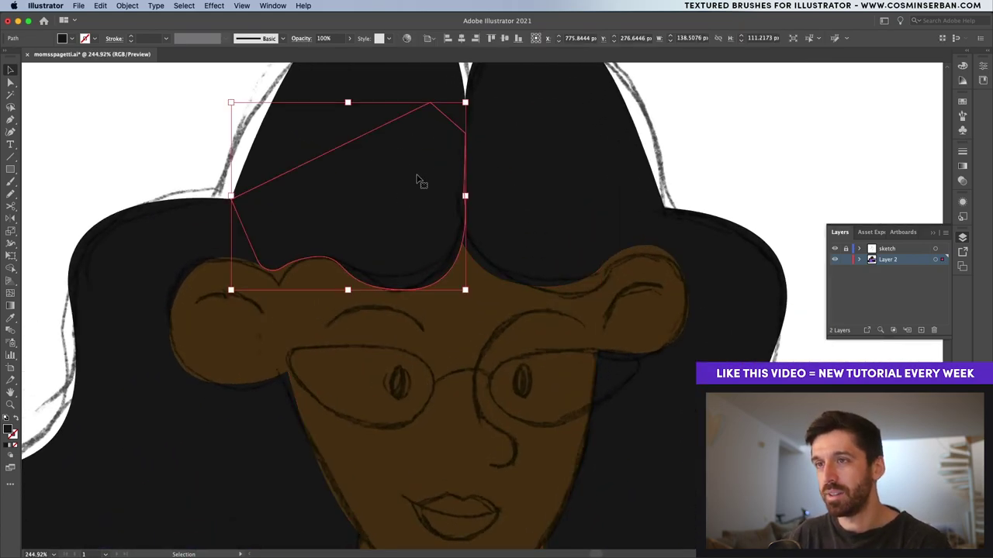
key(p)
click(273, 332)
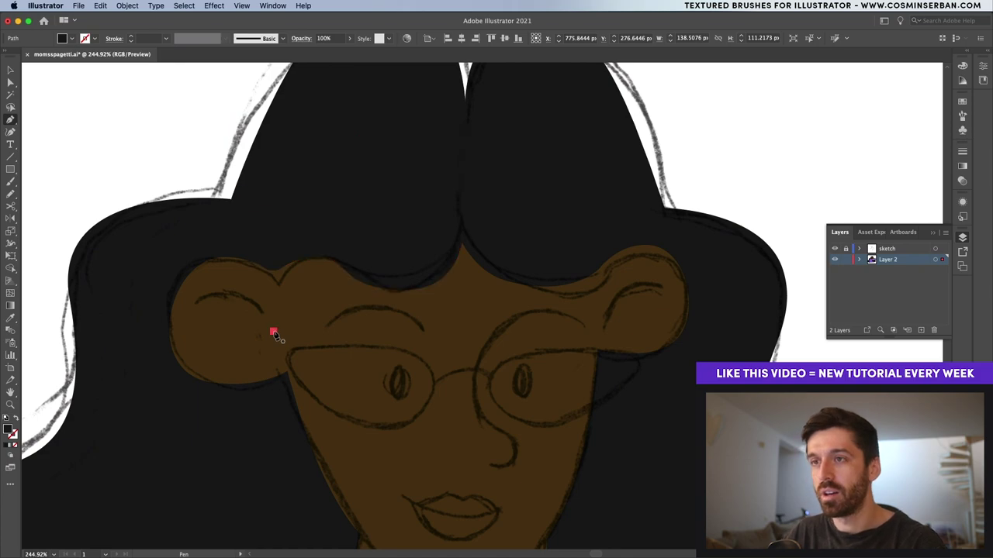
drag(242, 297, 194, 309)
key(v)
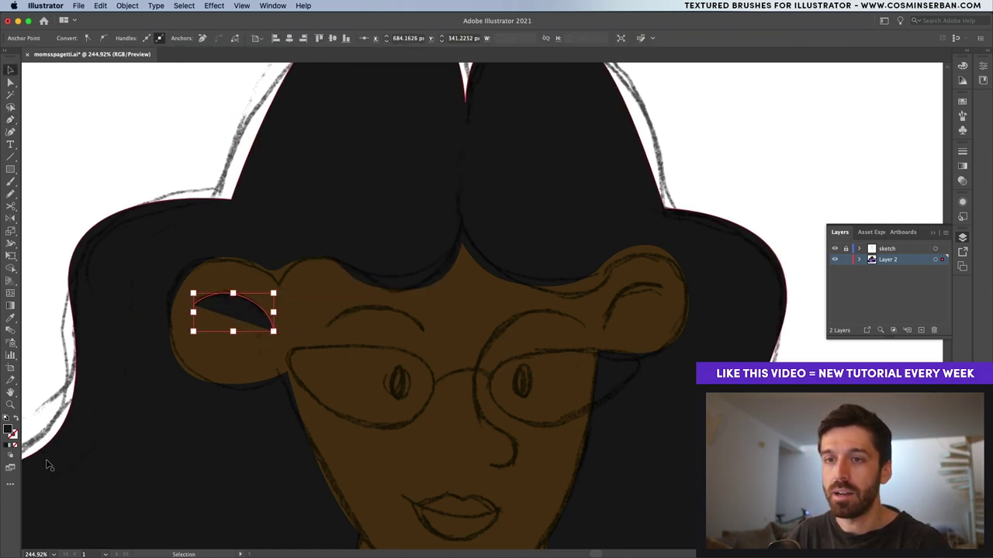
Step: Swap the ear fold's fill for a near-black stroke and set it to 6 pt with round caps and corners
click(16, 421)
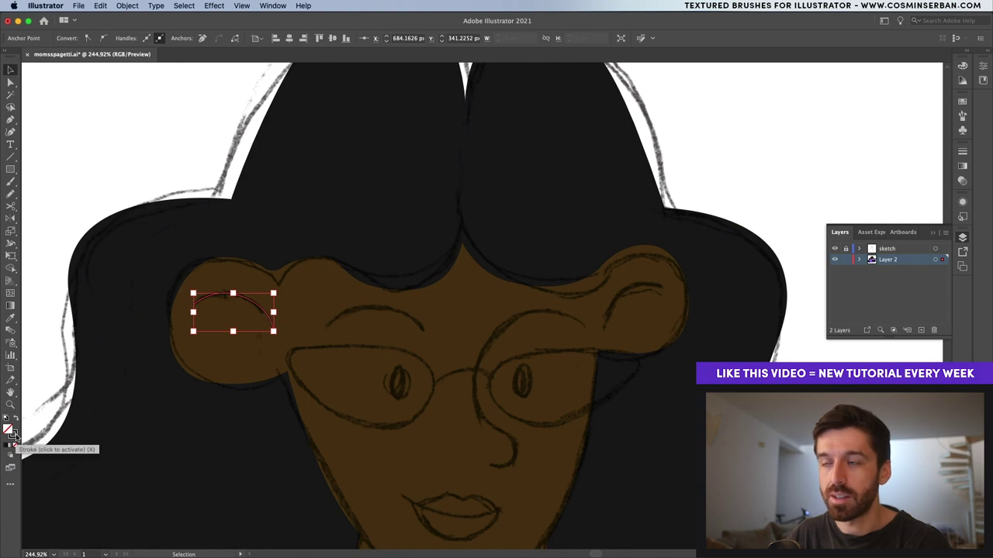
click(15, 436)
click(251, 302)
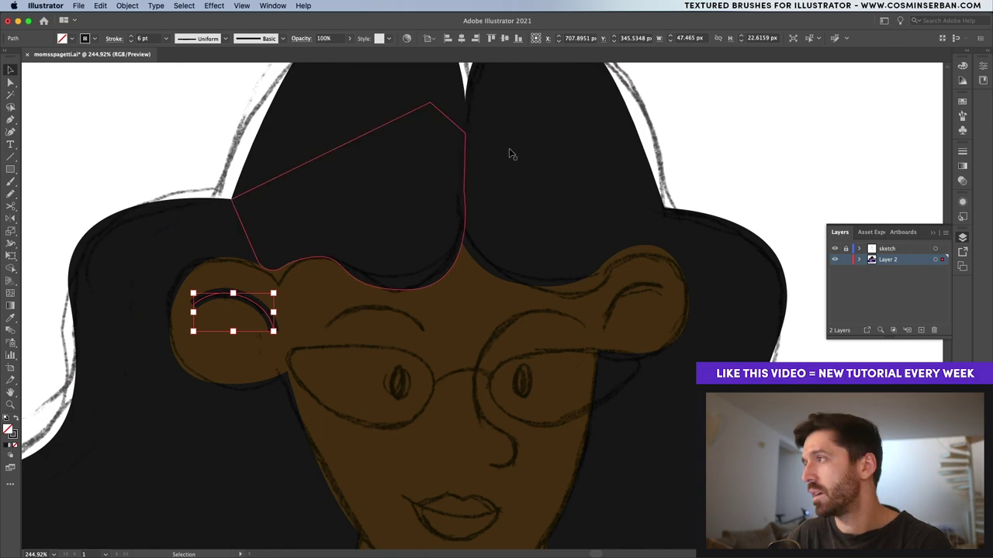
click(963, 152)
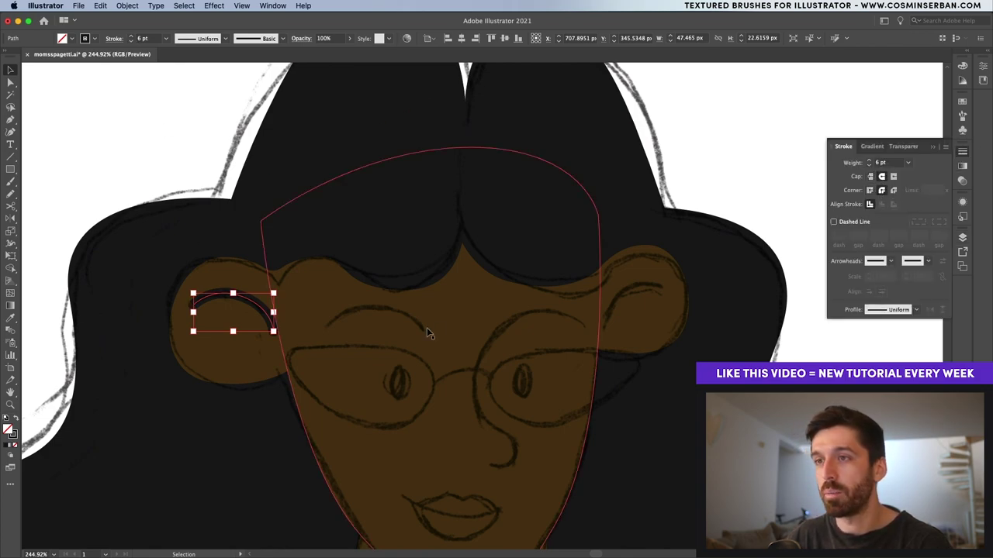
key(p)
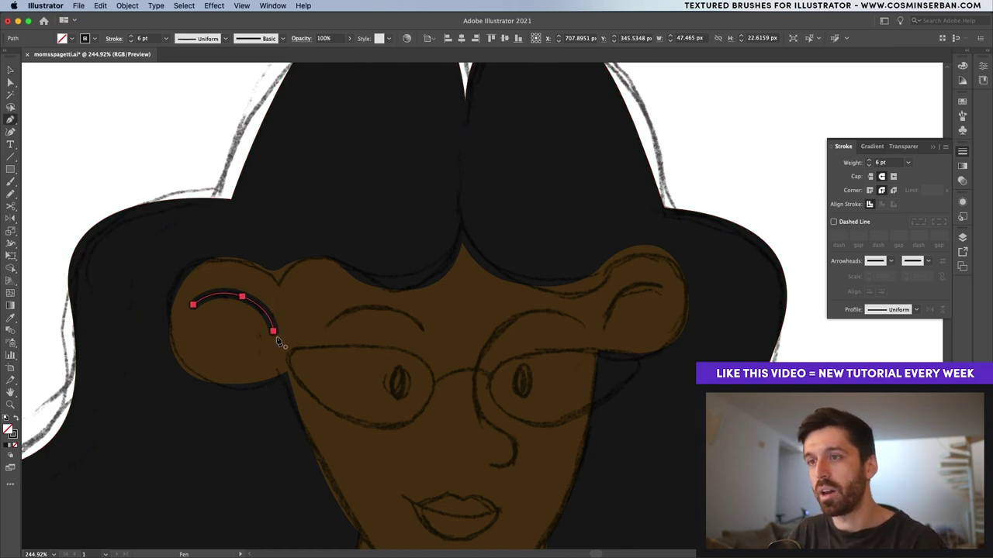
drag(273, 332, 232, 320)
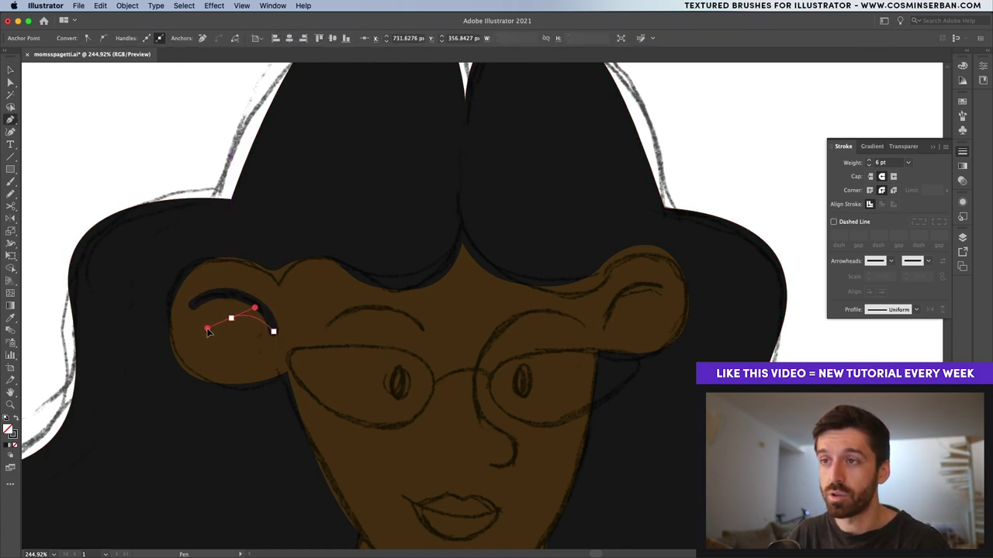
click(243, 354)
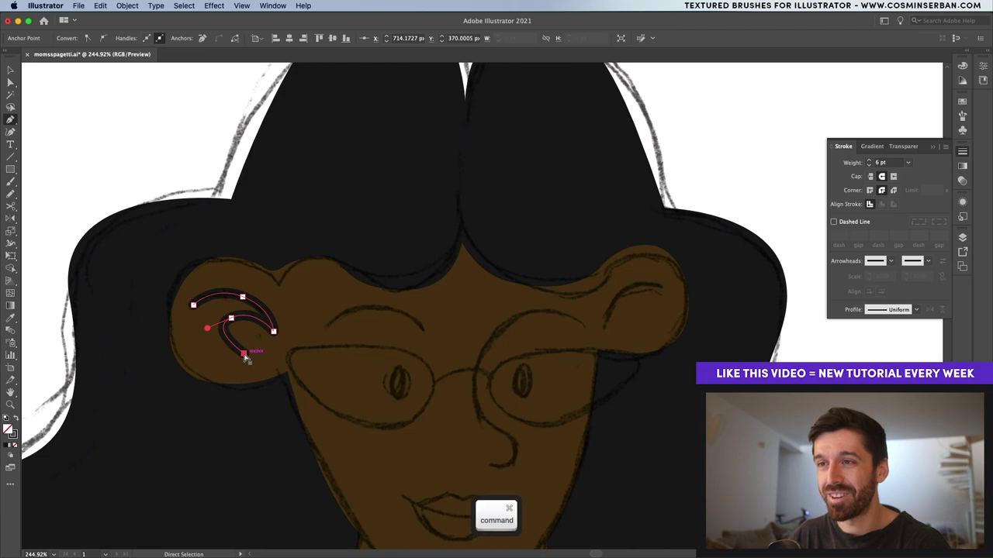
key(super+z)
key(super+z)
key(super+z)
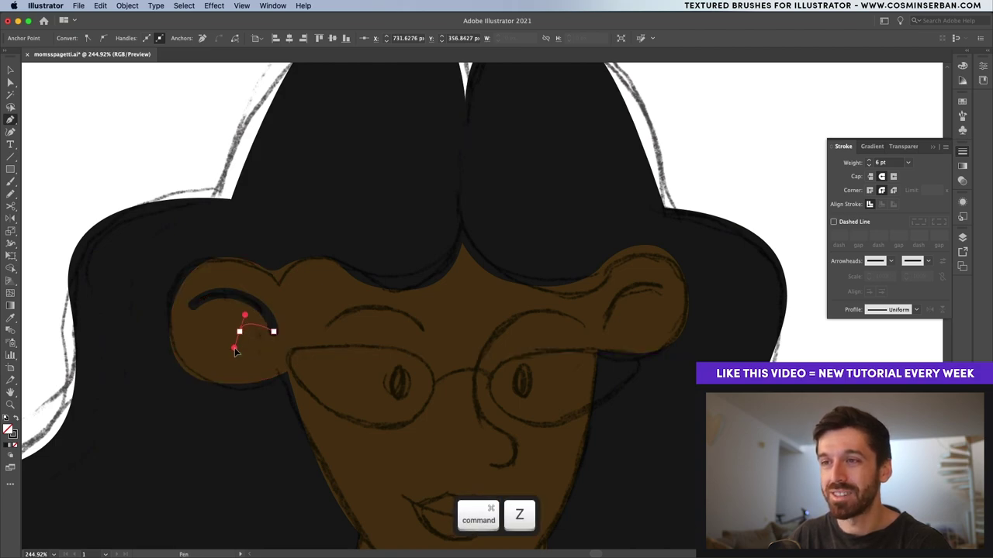
Step: Trace the larger ear's inner curl as a hooked stroke starting from the lower end of the upper fold
drag(234, 348, 228, 352)
click(256, 358)
Step: Trace the smaller ear's upper fold and its inner curl as connected 6 pt Pen strokes, and end the path
click(600, 318)
drag(627, 275, 656, 266)
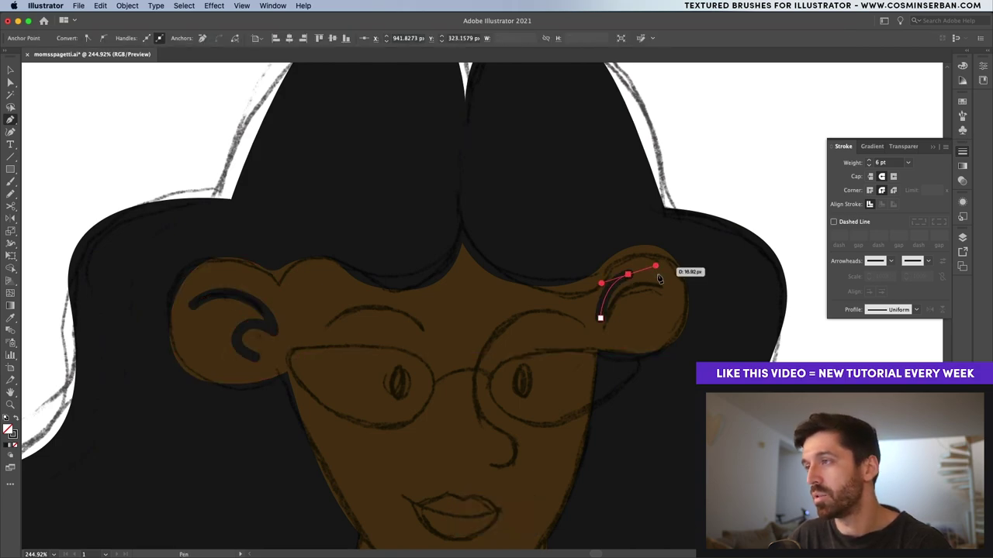
click(665, 285)
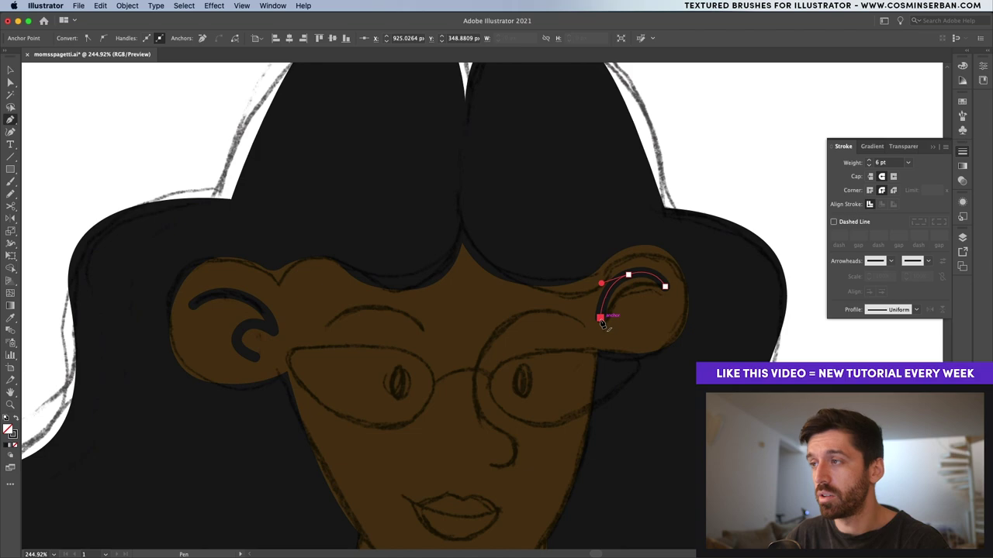
drag(625, 311, 635, 320)
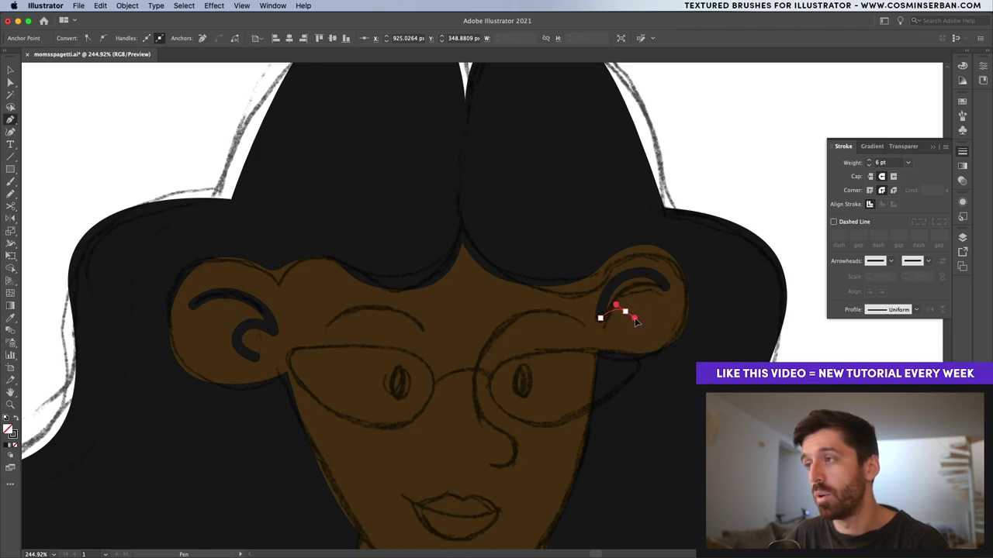
click(617, 333)
super+click(634, 331)
Step: Trace the eyebrow nearest the smaller ear and the nose as one continuous 6 pt Pen stroke
click(585, 326)
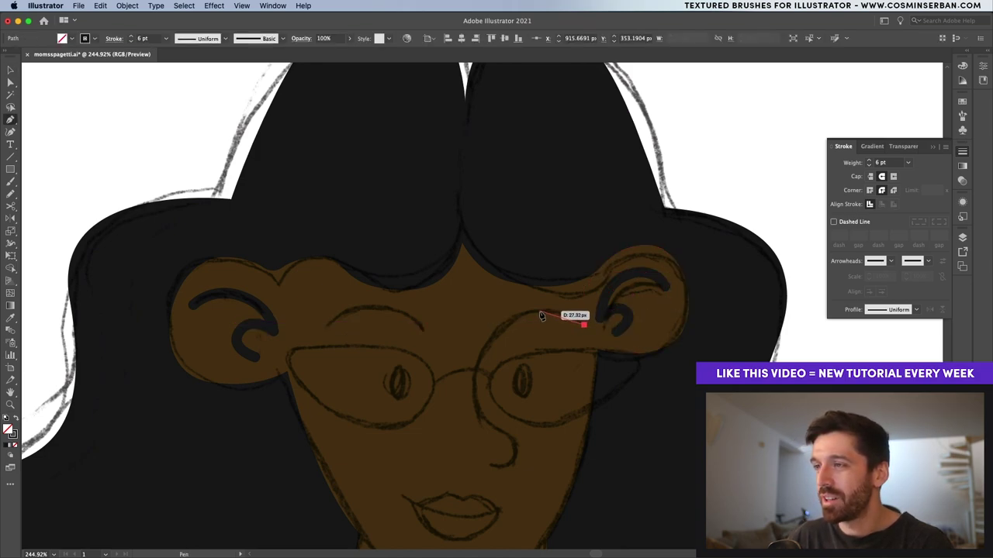
drag(538, 312, 504, 314)
mouse_move(475, 370)
mouse_down()
mouse_move(473, 413)
mouse_move(522, 441)
mouse_move(488, 476)
mouse_up()
key(v)
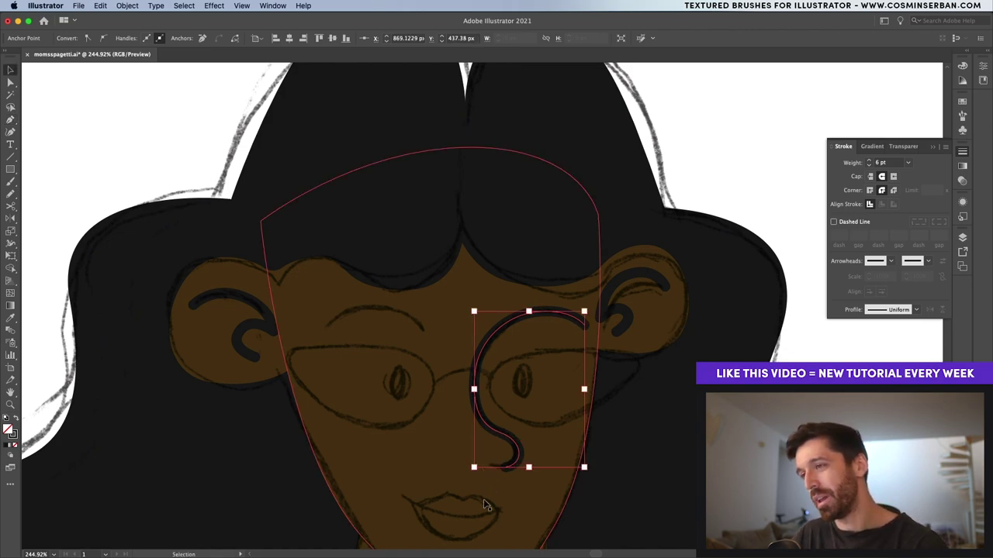
Step: Trace the arched eyebrow on the larger ear's side as an open 6 pt Pen stroke and deselect it
key(p)
click(424, 331)
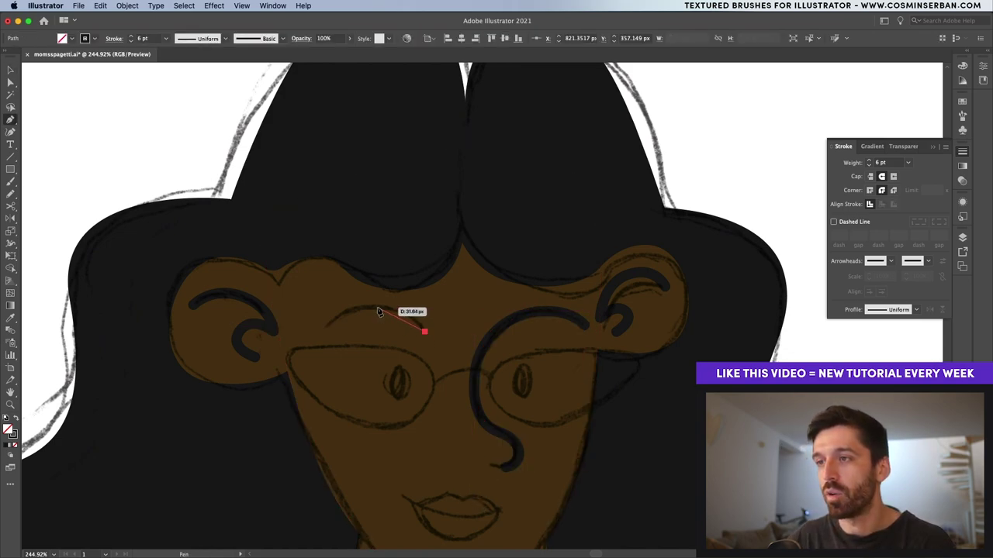
drag(346, 311, 338, 308)
click(327, 326)
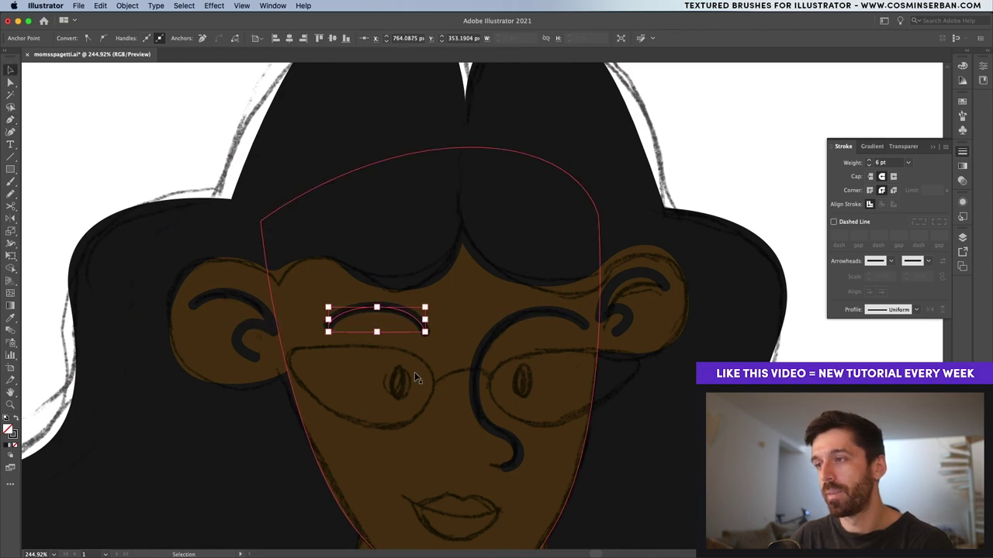
key(super+shift+a)
Step: Trace the eye on the larger ear's side as a closed narrow oval about 9 px wide and 28 px tall
mouse_move(401, 360)
mouse_down()
mouse_move(399, 183)
mouse_move(411, 181)
mouse_up()
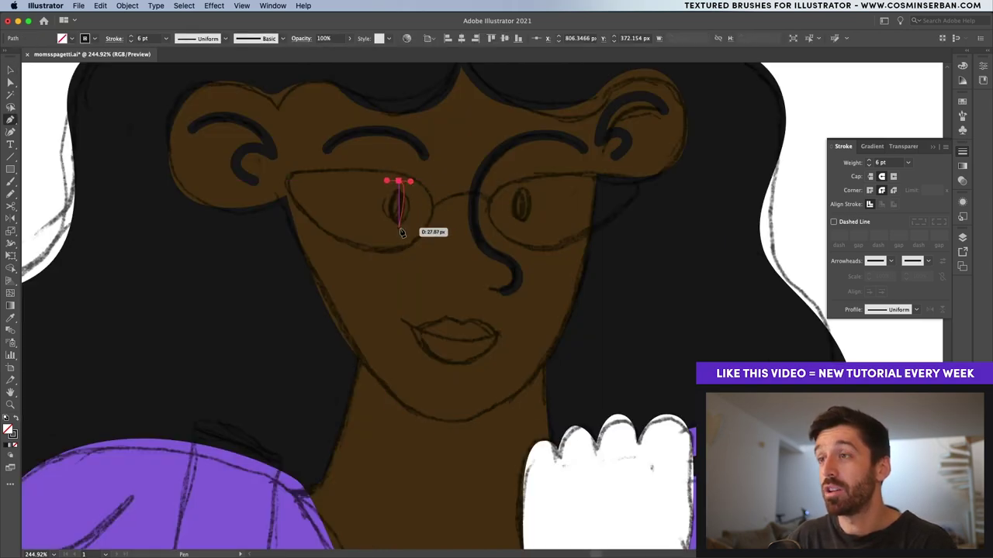
drag(394, 230, 389, 228)
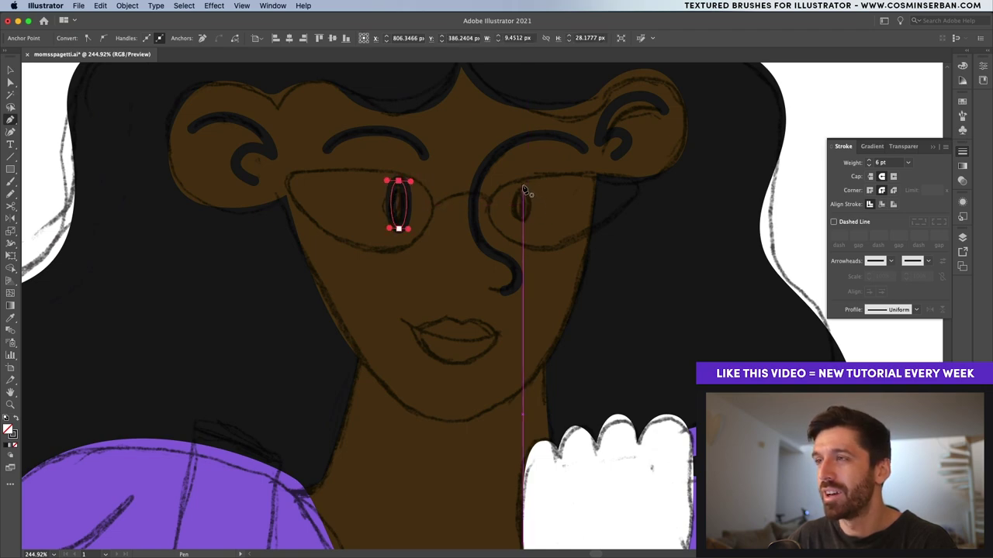
Step: Trace the eye on the smaller ear's side as a closed narrow oval about 9 px wide and 25 px tall
drag(520, 184, 525, 187)
drag(522, 225, 534, 225)
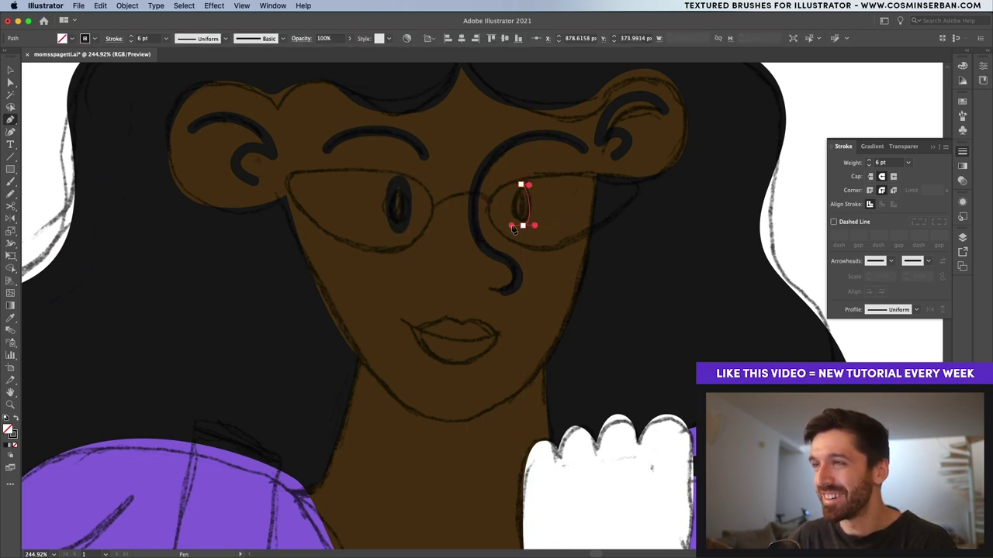
drag(520, 184, 526, 173)
click(528, 183)
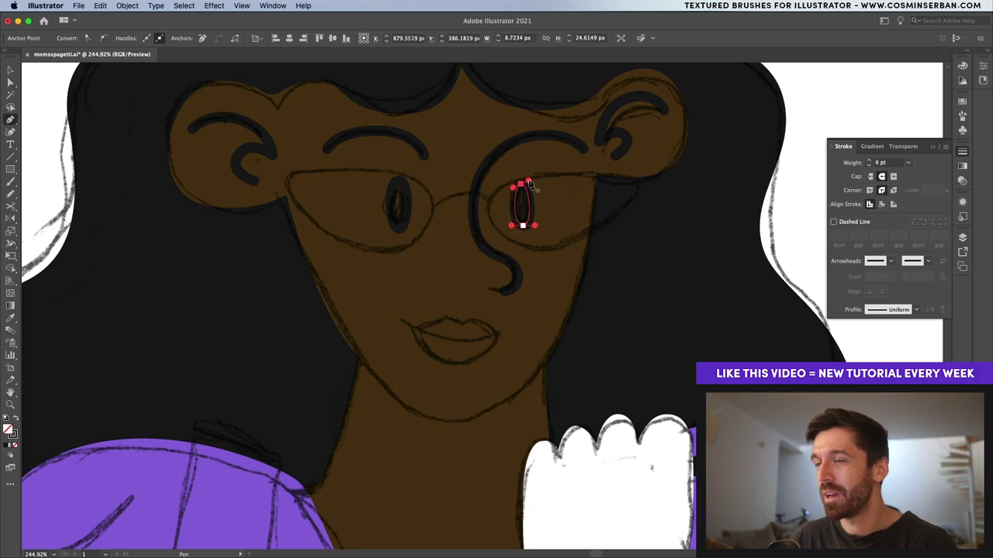
Step: Trace the mouth line between the lips as an open, gently curved 6 pt Pen stroke
click(499, 335)
drag(448, 340, 432, 344)
click(398, 317)
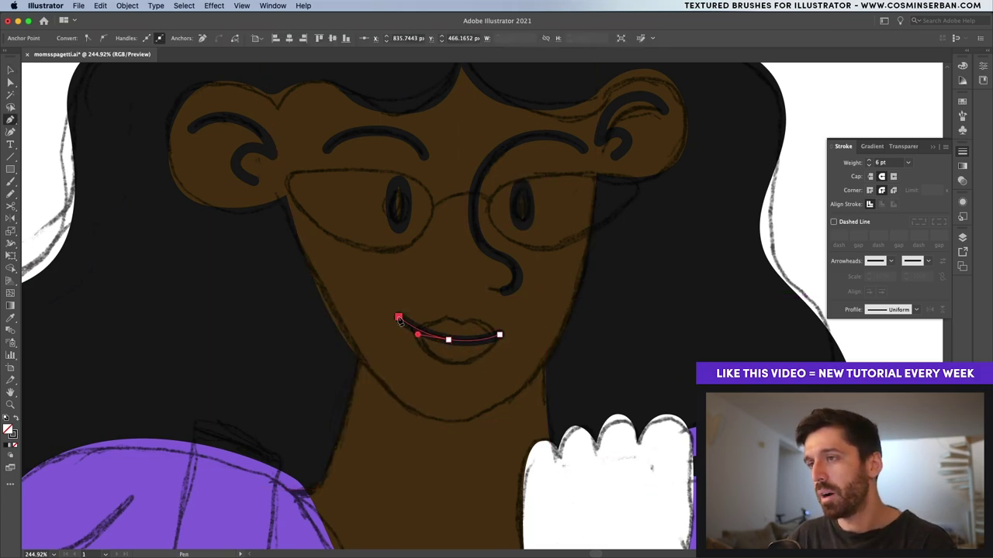
key(v)
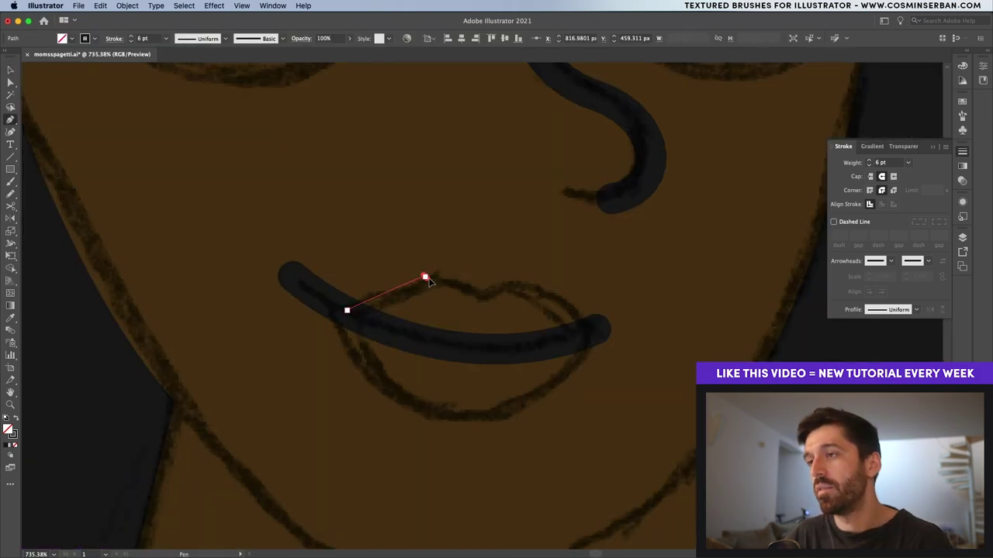
Step: Trace the lips as a closed 6 pt outline around the mouth line and toggle the sketch layer's visibility
click(426, 277)
click(466, 287)
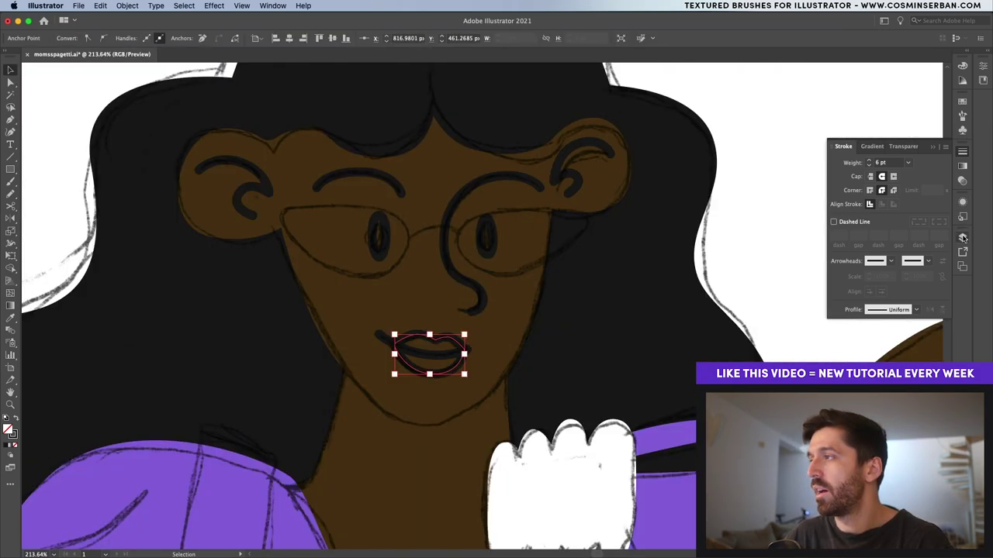
click(962, 237)
click(836, 248)
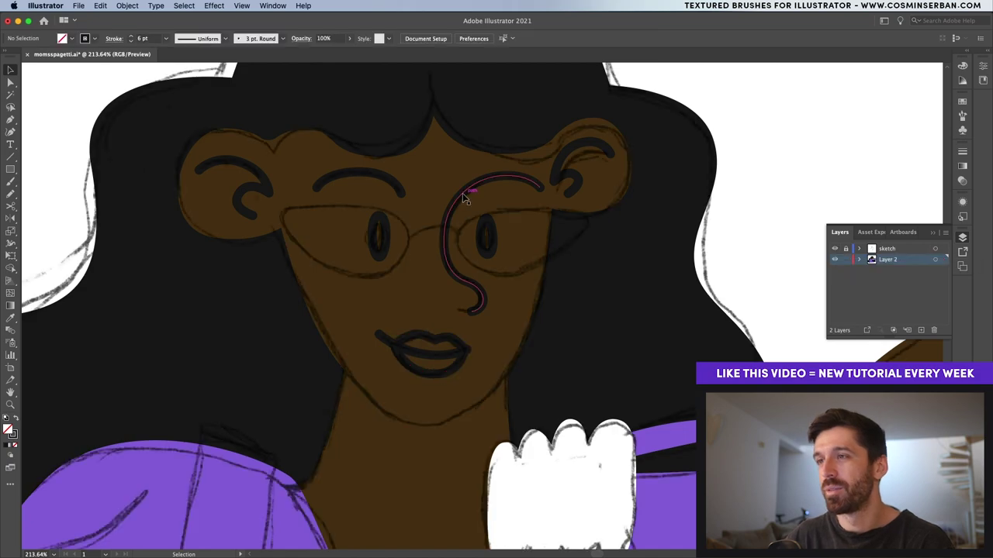
Step: Trace the bridge of the glasses as a short arched 6 pt Pen stroke across the nose line
click(463, 199)
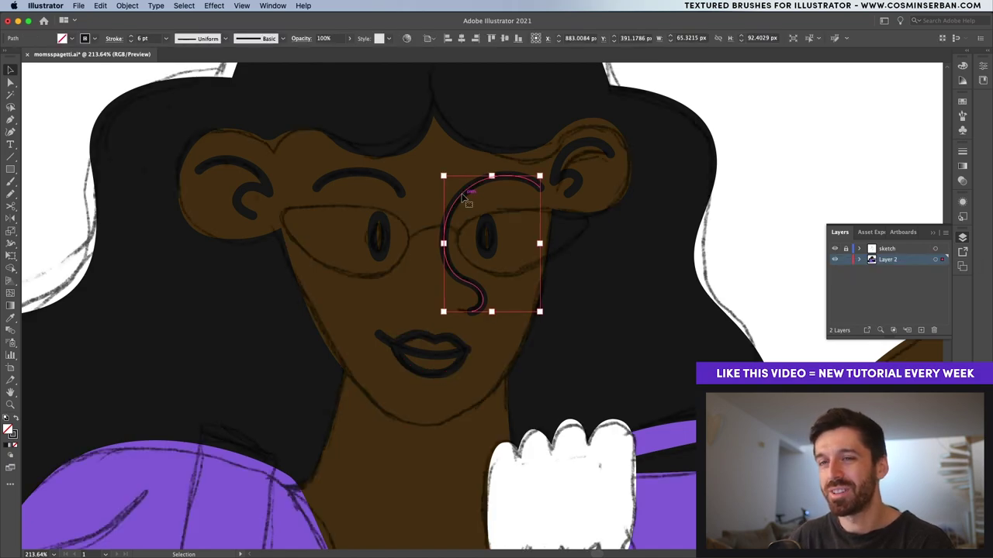
key(p)
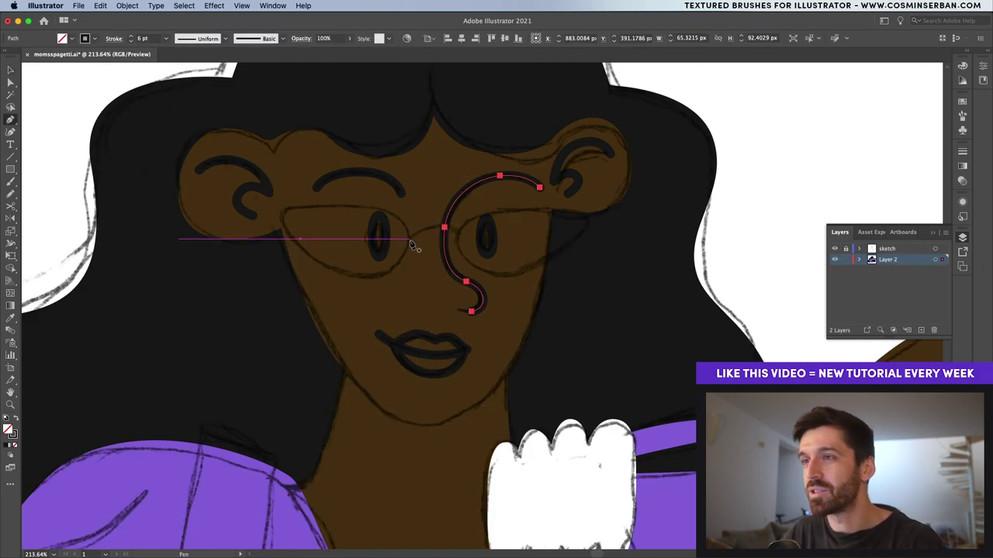
click(408, 239)
click(457, 234)
key(v)
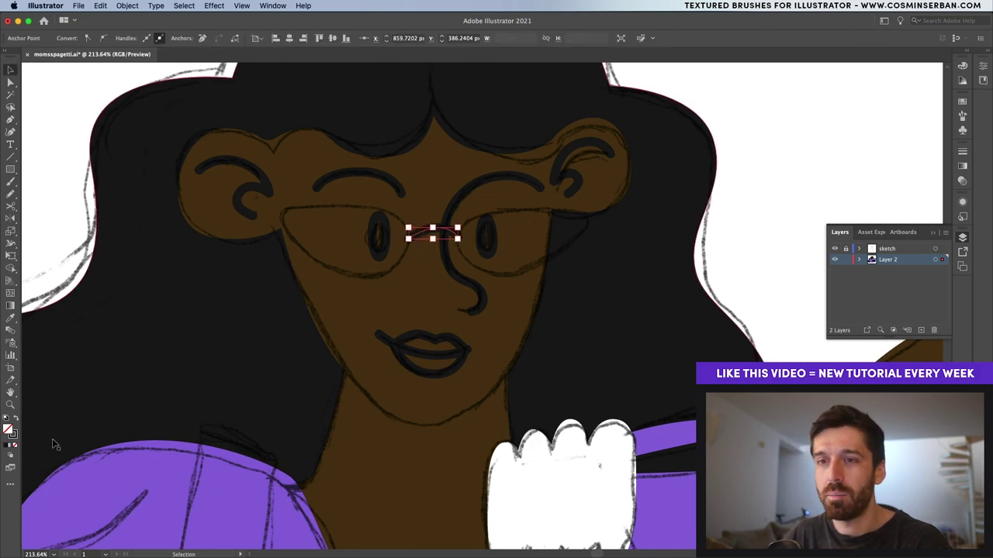
Step: Set the stroke color of the glasses' bridge to white, FFFFFF
double_click(12, 439)
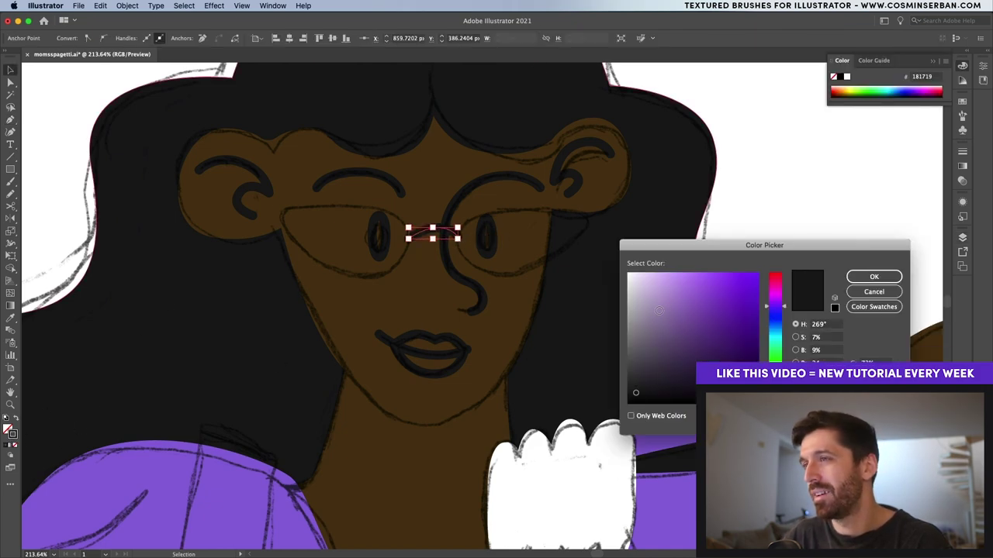
drag(636, 388, 635, 394)
drag(631, 284, 627, 277)
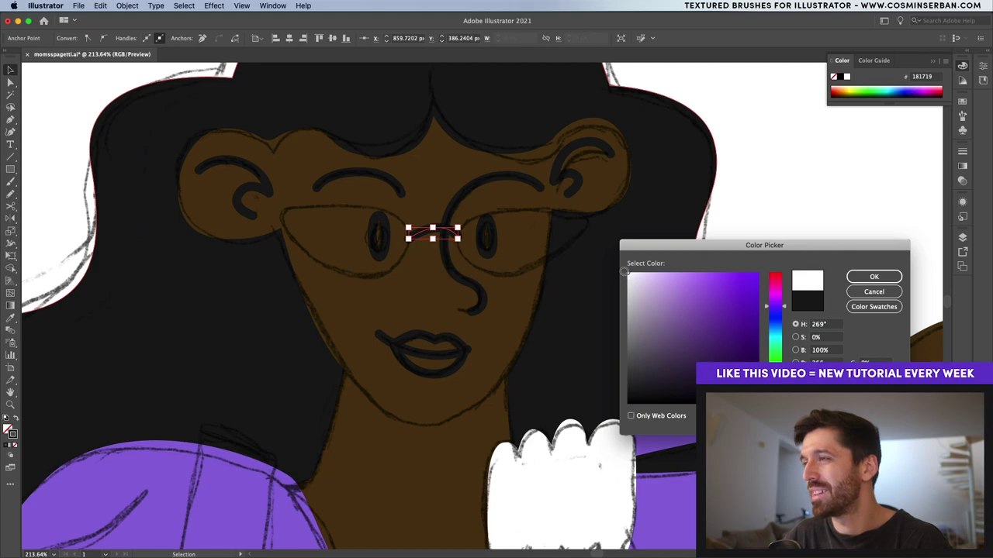
click(873, 277)
Step: Trace the pointed lens frame on the larger ear's side as a closed 6 pt white outline joined to the bridge
key(p)
drag(400, 221, 386, 208)
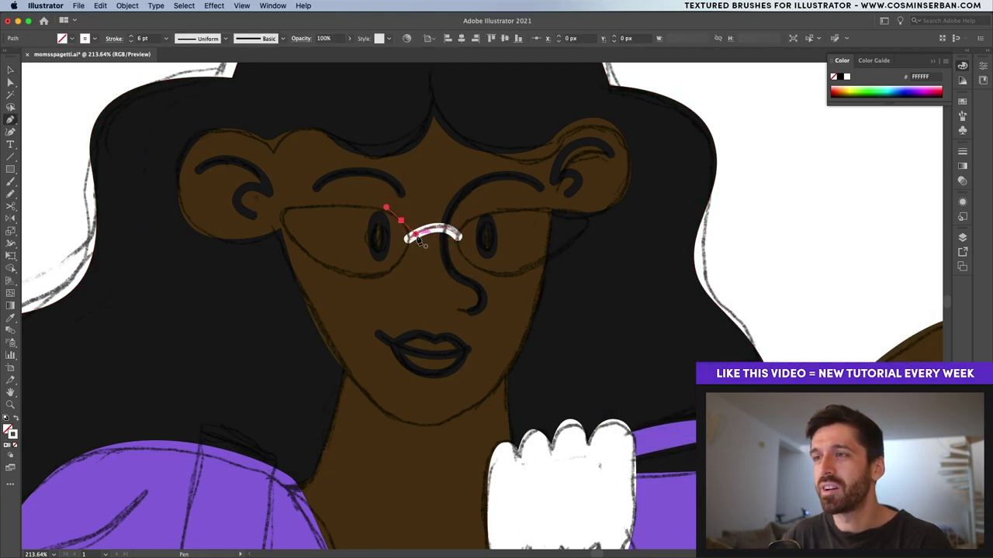
drag(372, 280, 340, 281)
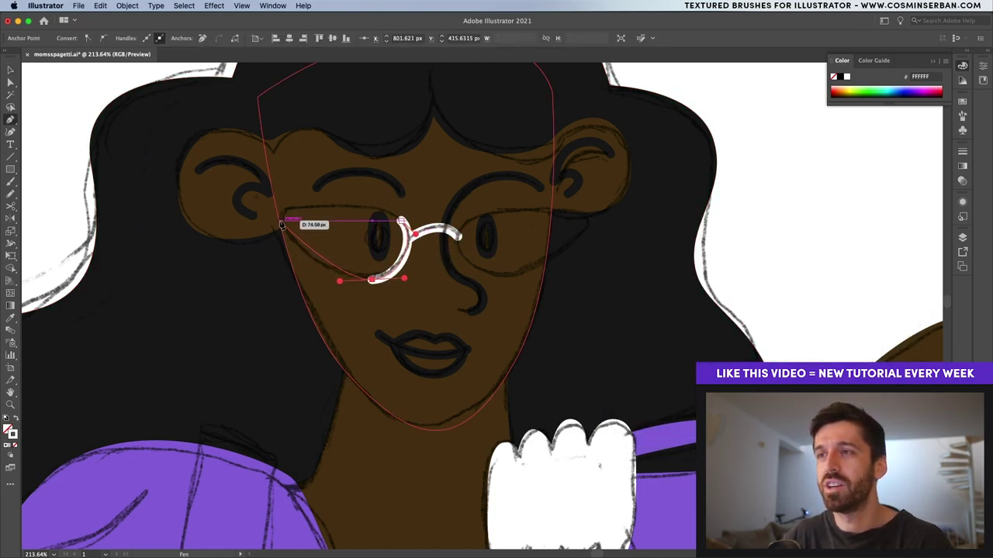
drag(279, 218, 327, 205)
drag(401, 221, 418, 230)
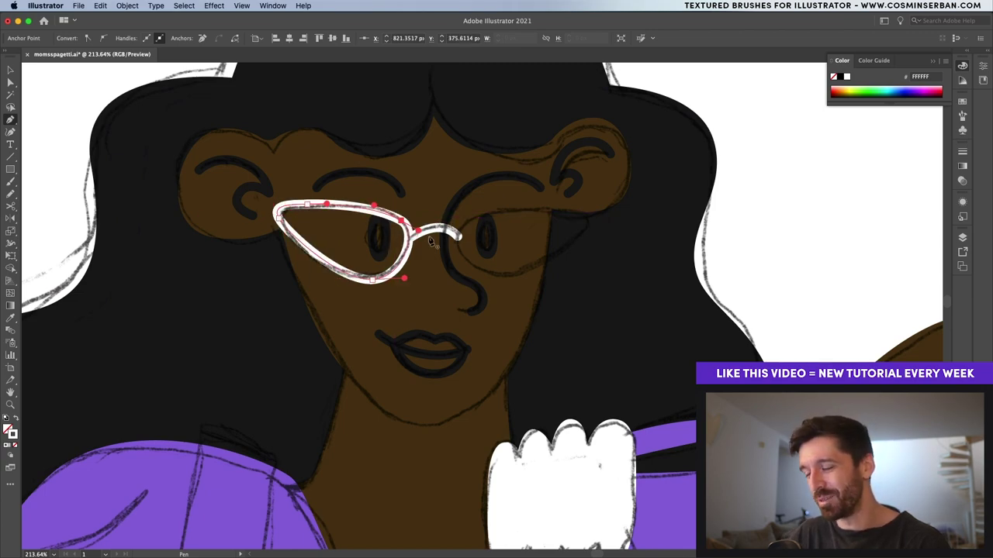
Step: Trace the lens frame on the smaller ear's side as a closed white outline about 90 px wide and 45 px tall
mouse_move(598, 215)
mouse_down()
mouse_move(594, 421)
mouse_move(599, 220)
mouse_up()
drag(518, 273, 482, 278)
click(467, 256)
key(v)
click(817, 249)
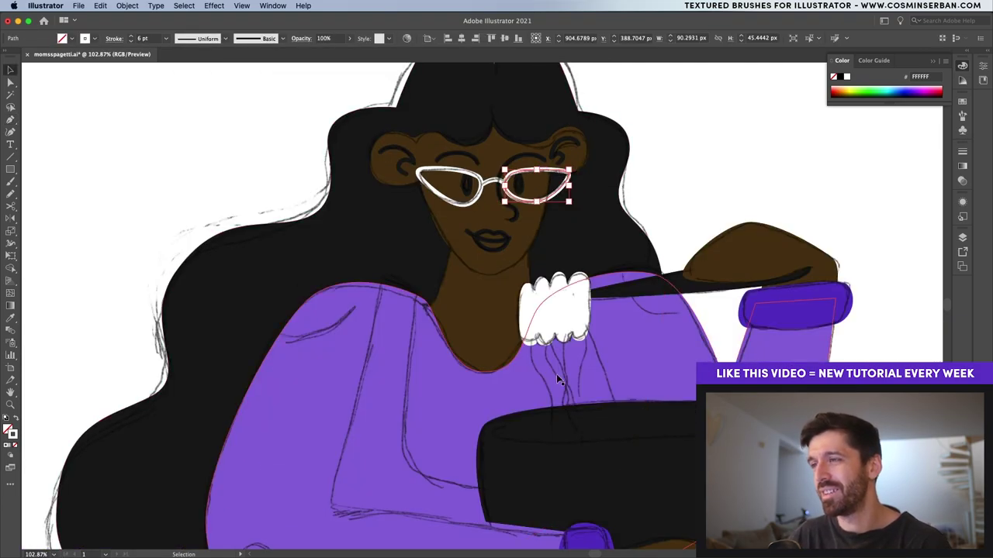
Step: Trace four wavy spaghetti strands hanging from the white bundle toward the bowl as open 6 pt white strokes
scroll(556, 376, up, 3)
scroll(557, 375, down, 2)
scroll(556, 375, right, 2)
key(p)
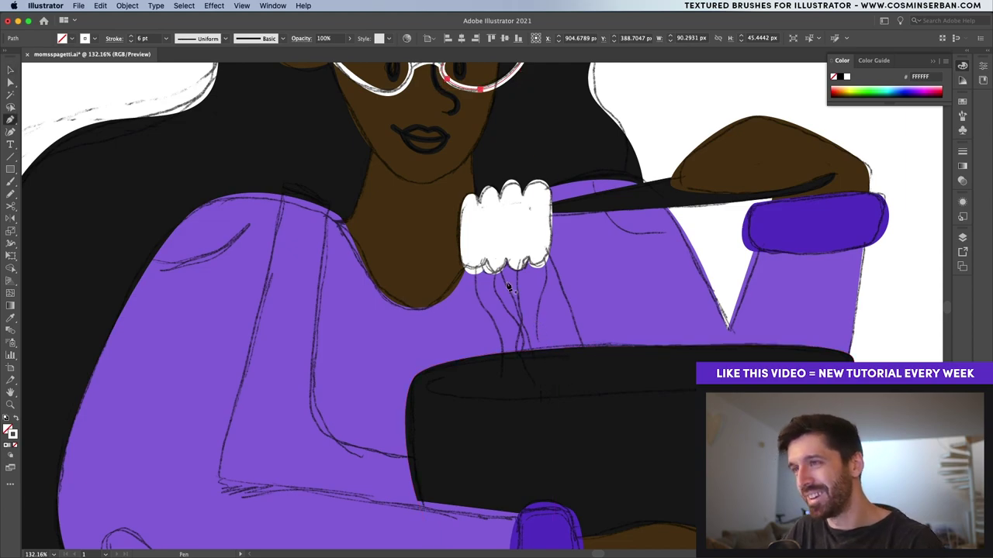
drag(477, 255, 473, 303)
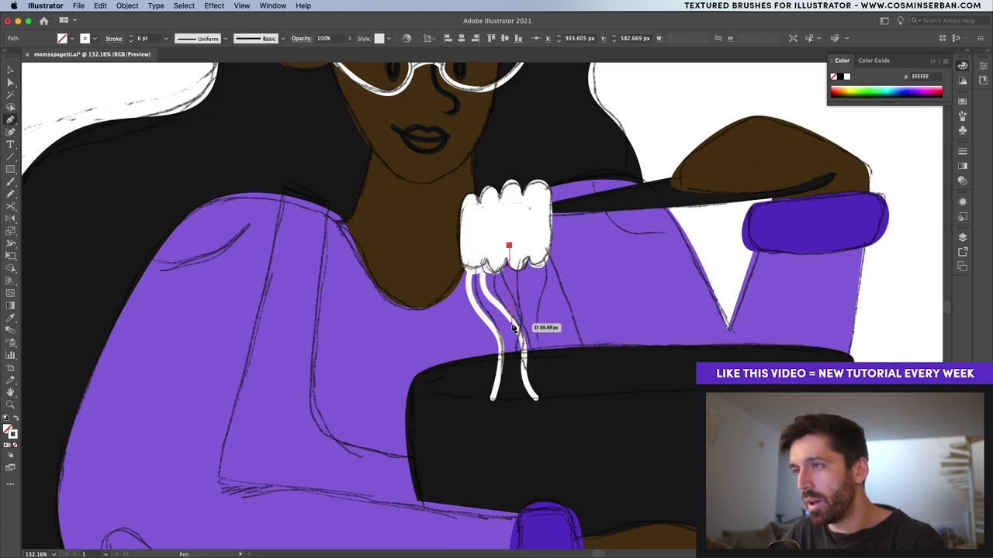
mouse_move(516, 328)
mouse_down()
mouse_move(522, 297)
mouse_move(524, 333)
mouse_up()
drag(535, 240, 546, 316)
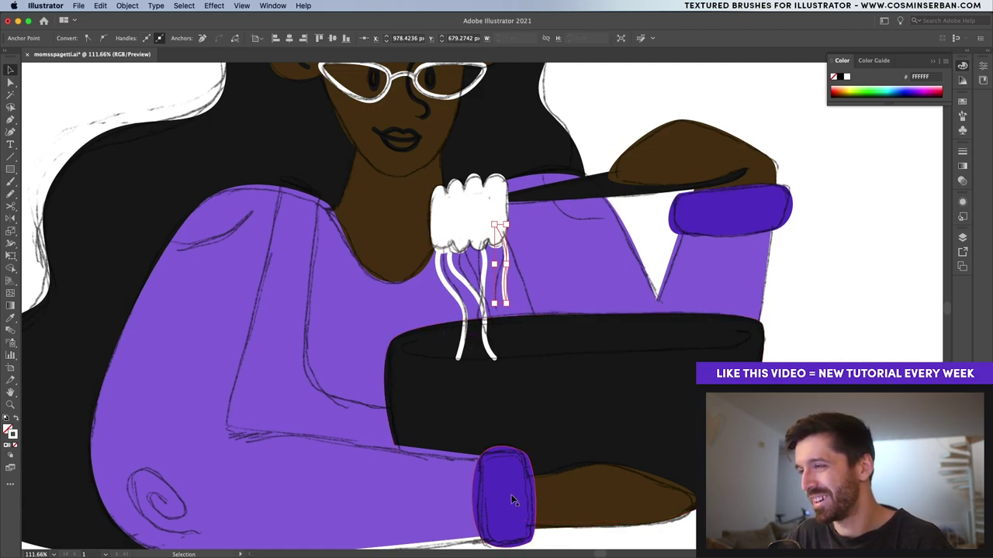
Step: Trace the bowl's inner rim as an open path with hooked ends, using the cuff's purple as stroke and no fill
click(512, 501)
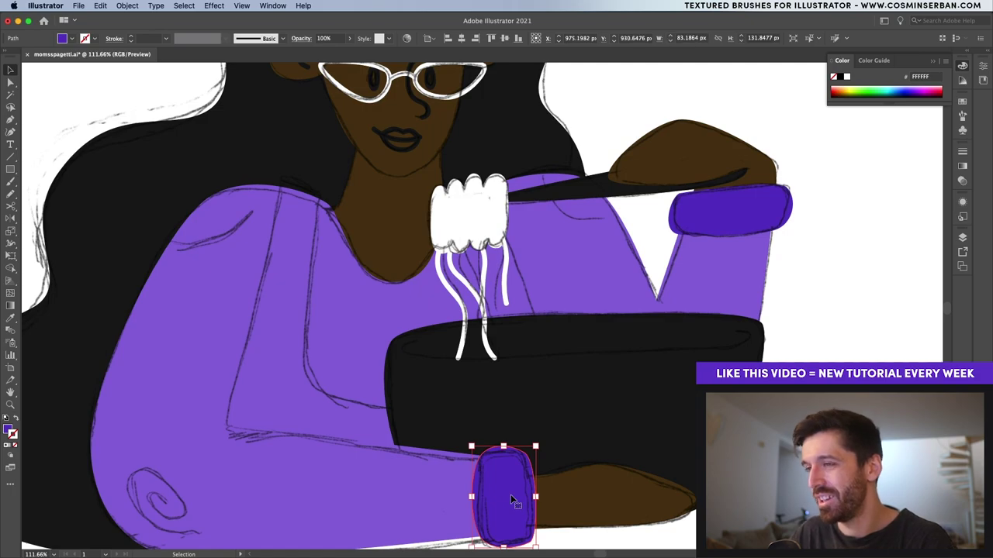
key(p)
click(420, 340)
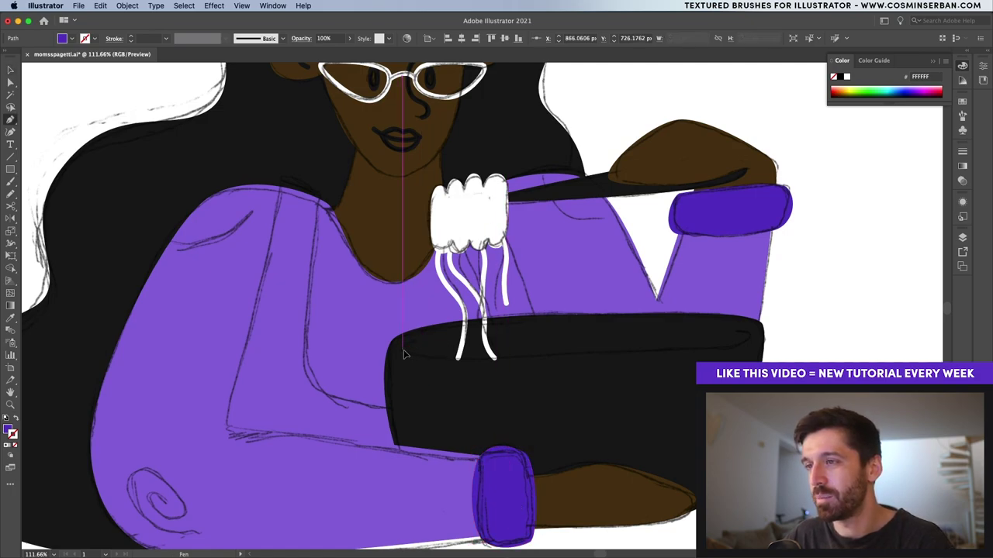
drag(402, 350, 405, 360)
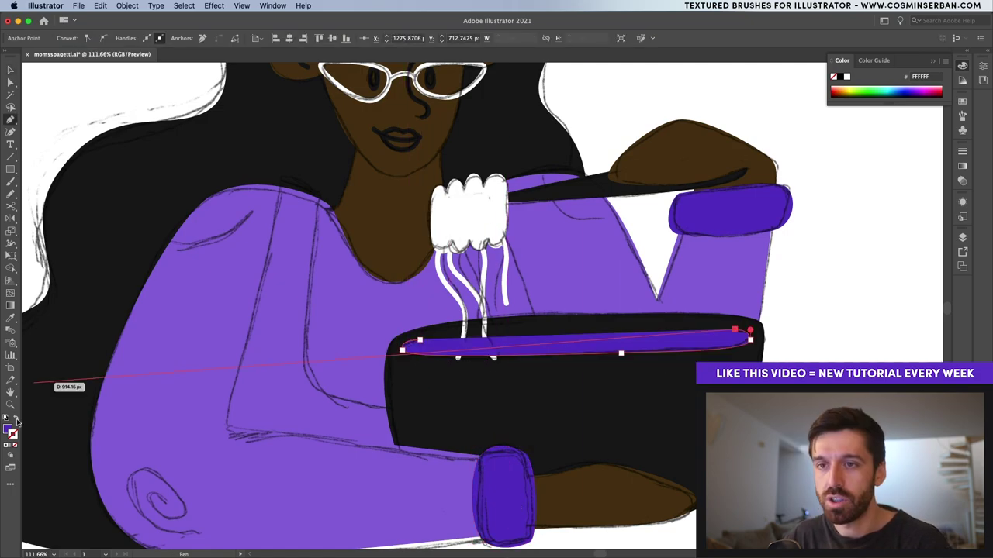
click(15, 419)
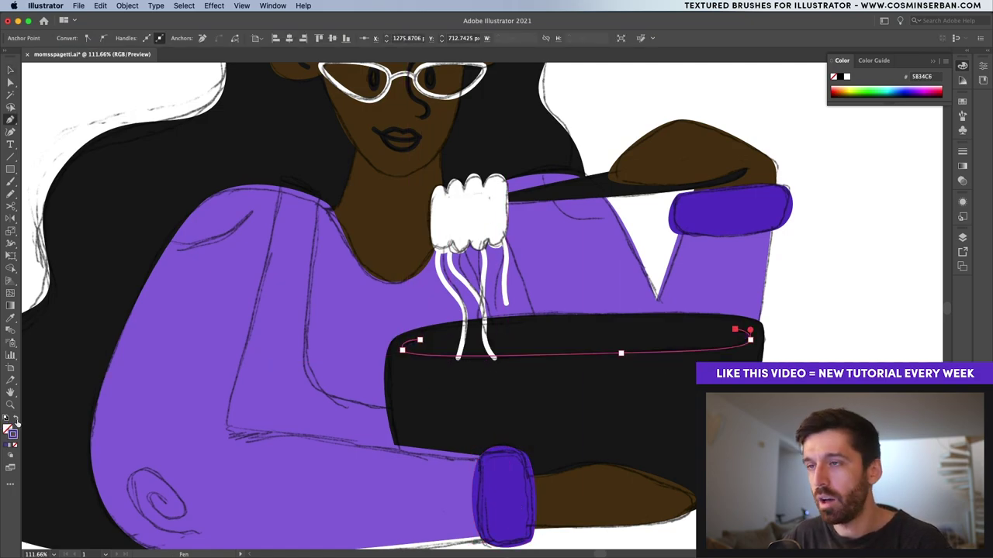
key(v)
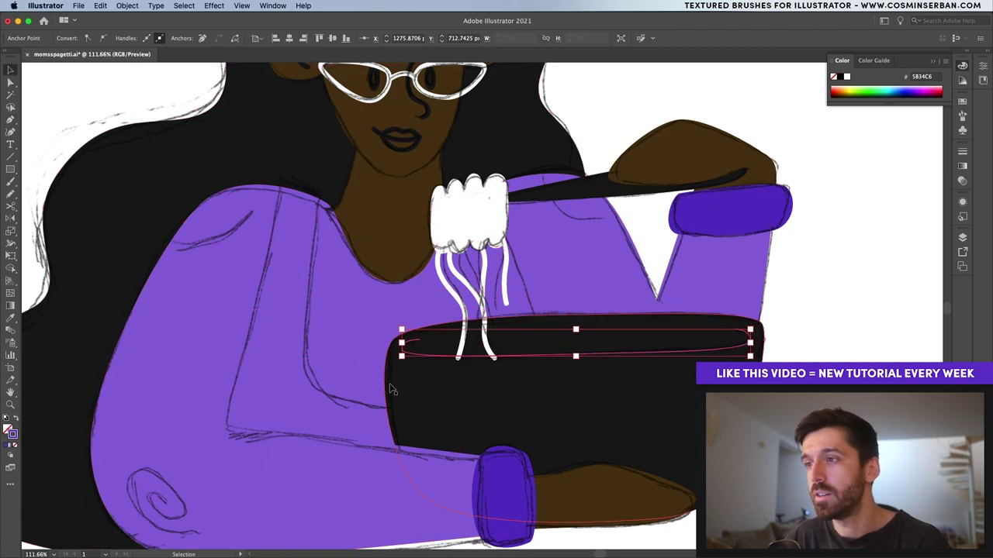
Step: Give the bowl's rim line a 6 pt stroke weight with round caps
click(468, 394)
click(427, 355)
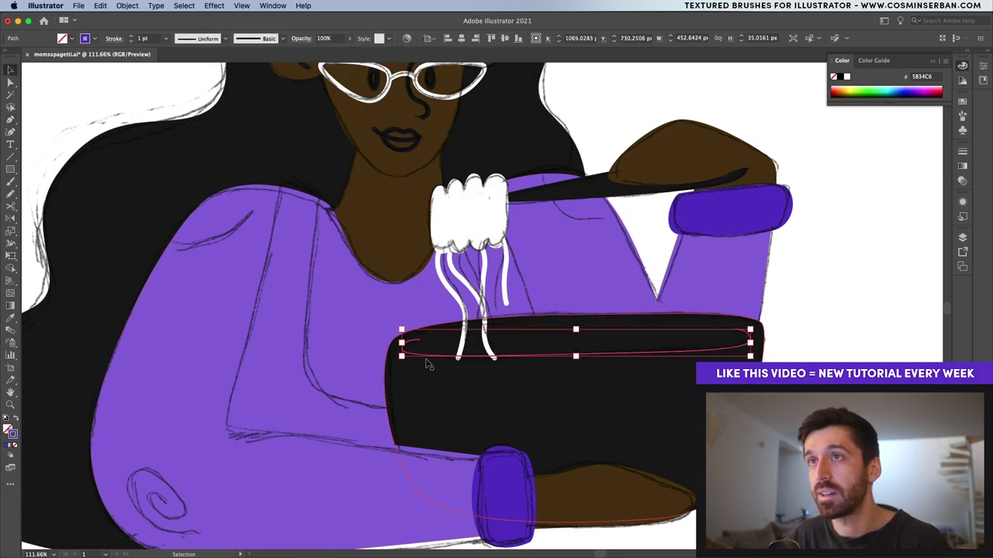
click(132, 38)
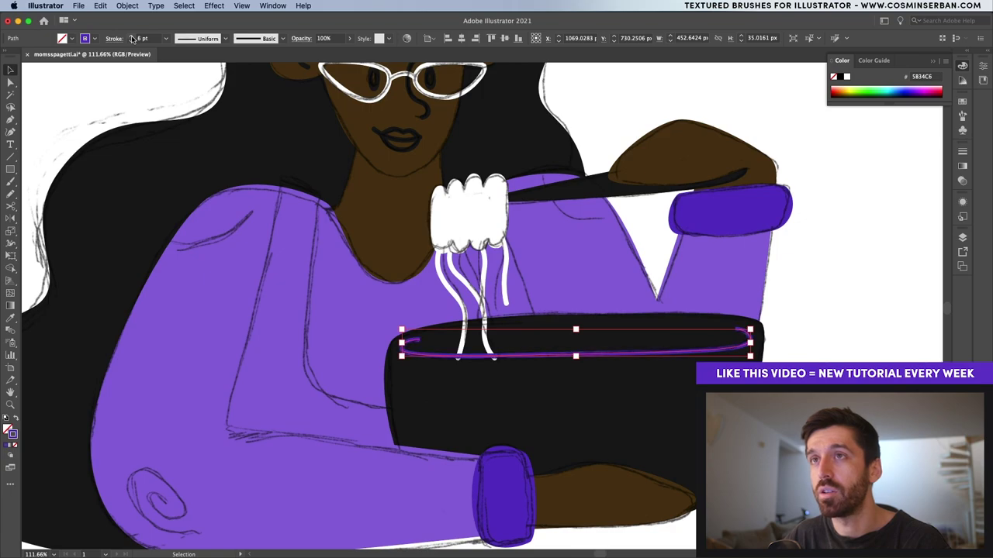
click(963, 151)
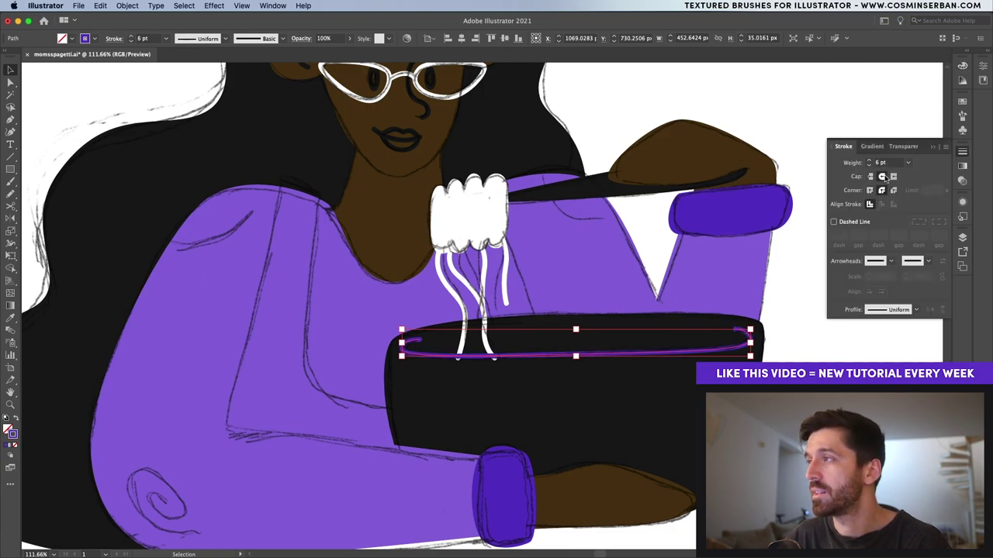
click(809, 232)
Step: Move the bowl's rim line down about 4 px so it meets the lower ends of the spaghetti strands
scroll(472, 356, up, 10)
drag(479, 359, 479, 368)
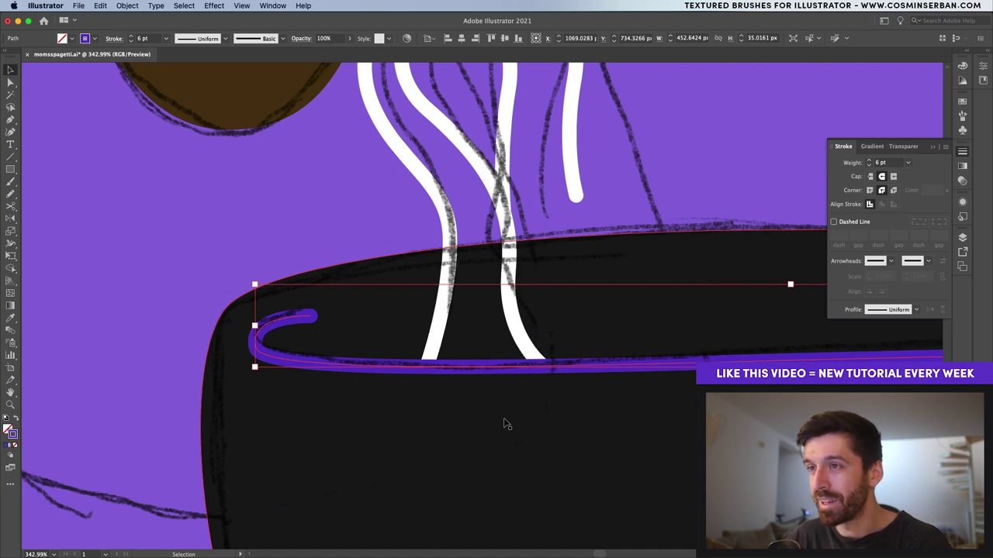
scroll(453, 426, down, 5)
Step: Trace the apron strap's top edge, its outer edge and the line along the forearm to the cuff as one 6 pt purple stroke
key(p)
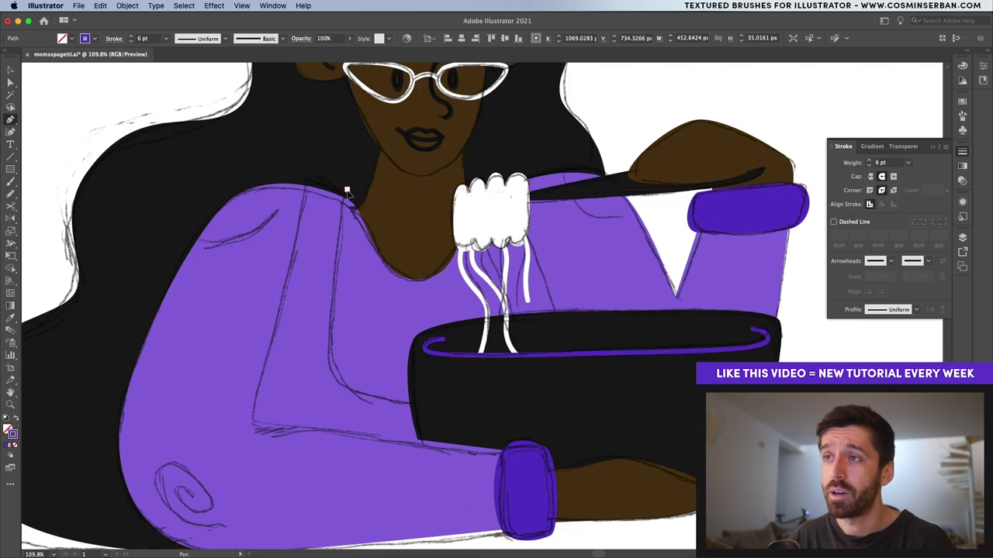
drag(346, 189, 304, 178)
click(305, 177)
click(503, 449)
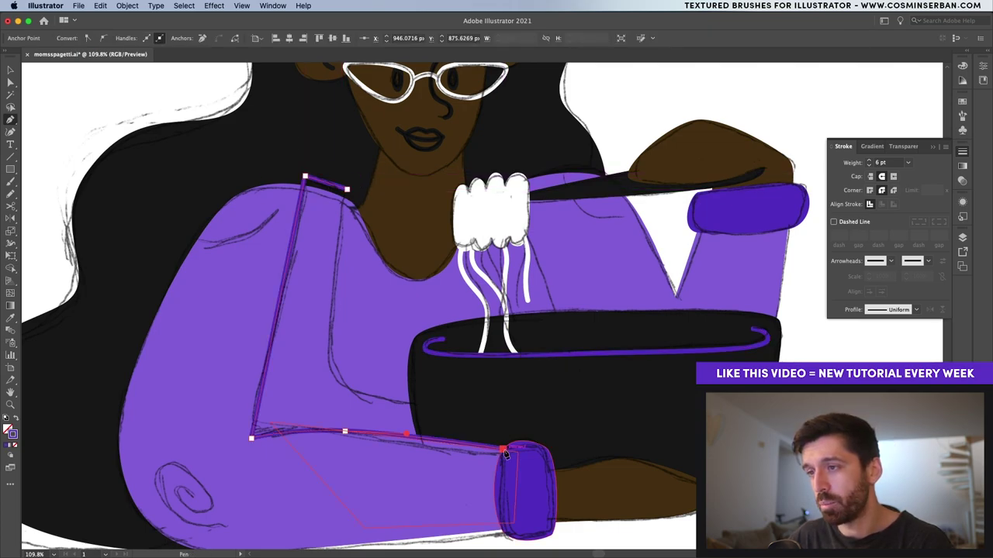
key(v)
click(814, 434)
Step: Continue the apron outline from the strap's top corner down its inner edge, curving to the bowl's side
key(p)
click(347, 189)
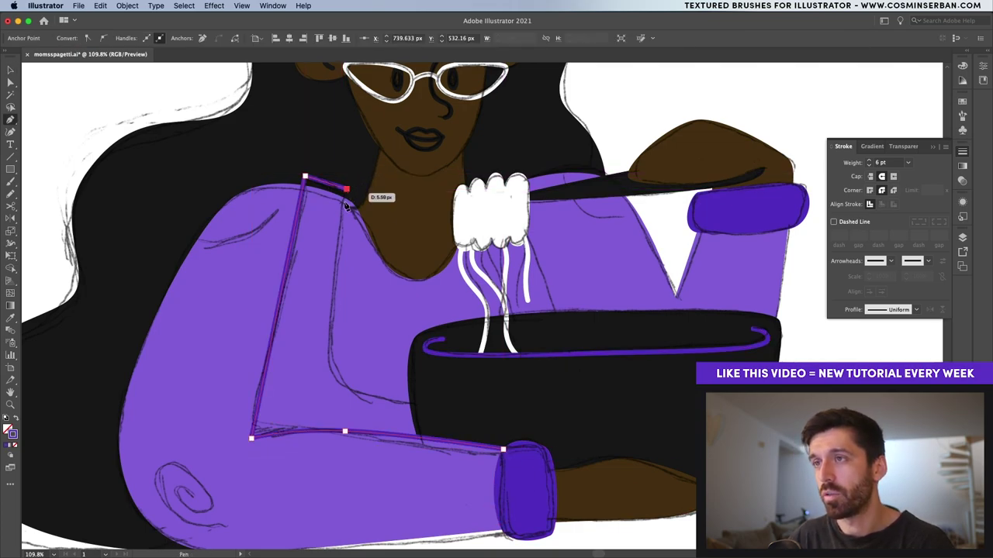
drag(335, 307, 332, 369)
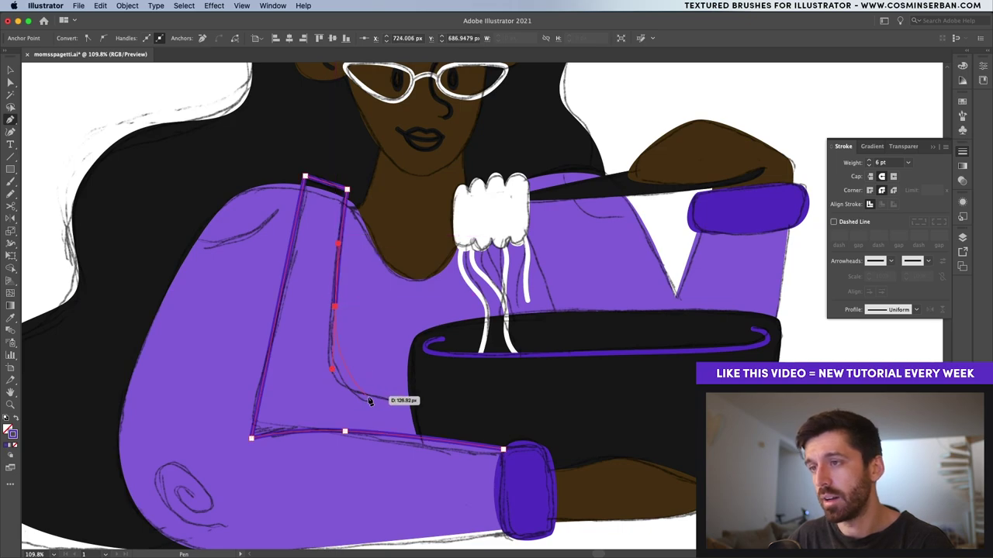
drag(368, 397, 392, 399)
click(431, 401)
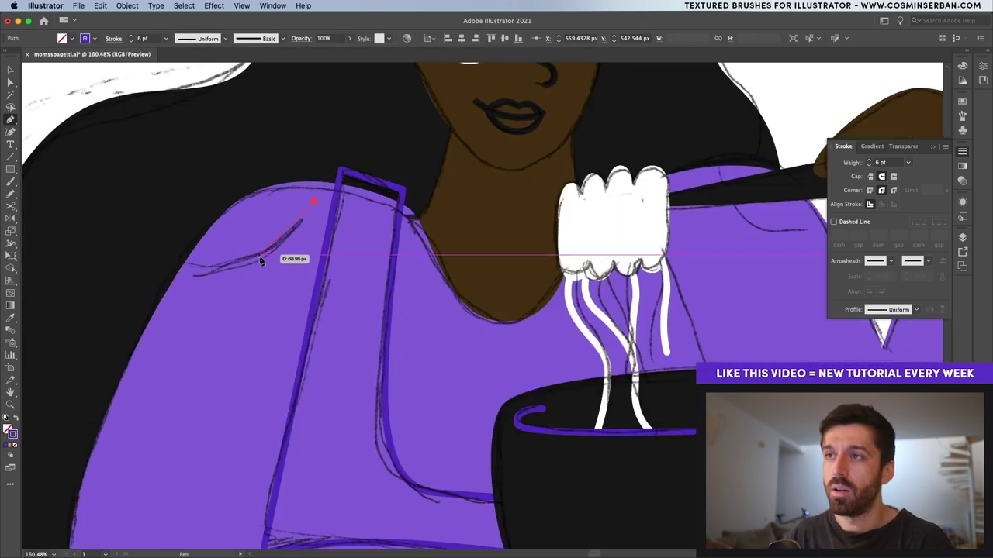
Step: Trace the shoulder crease and the spiral at the elbow of the large sleeve as open 6 pt purple strokes
drag(259, 257, 213, 282)
click(202, 269)
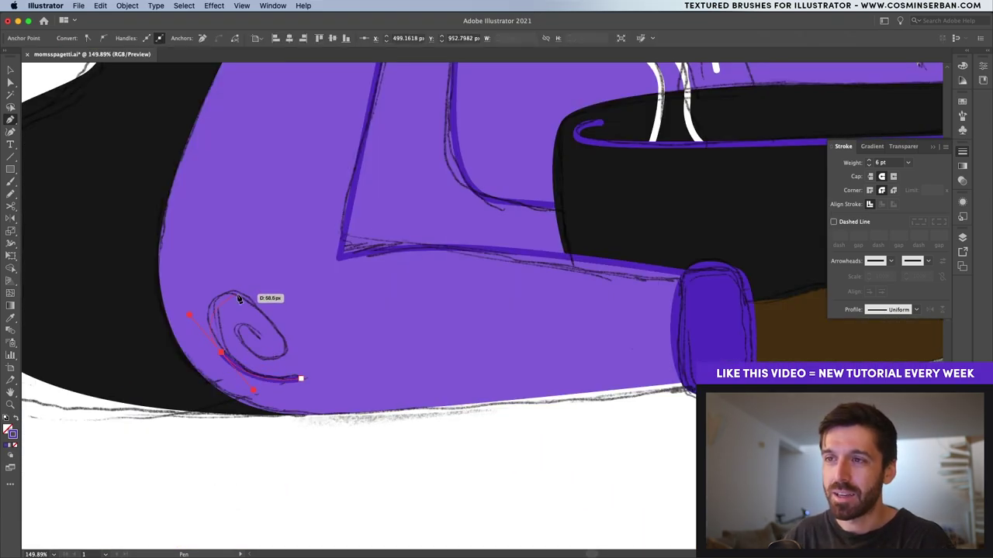
drag(238, 297, 264, 301)
drag(285, 349, 279, 374)
drag(236, 339, 231, 325)
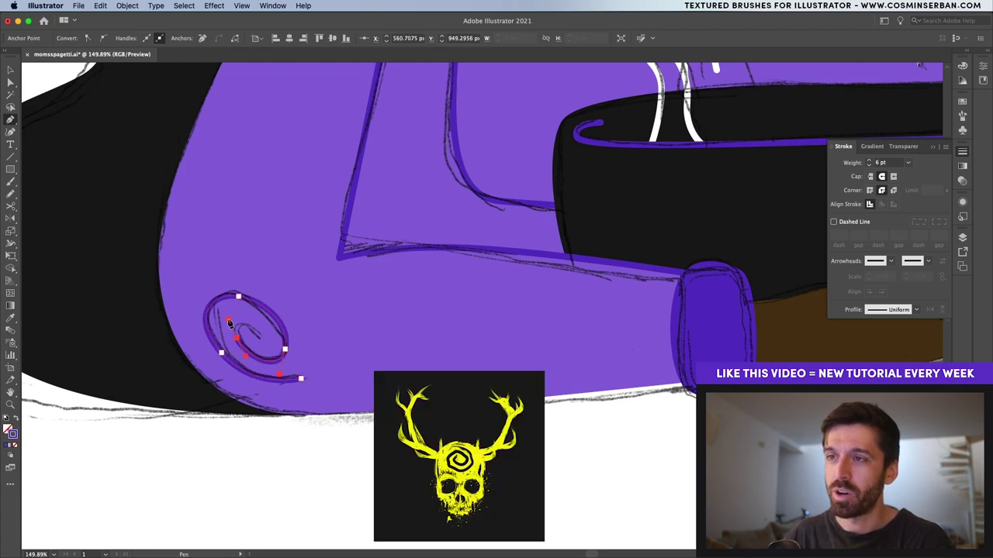
click(260, 336)
key(v)
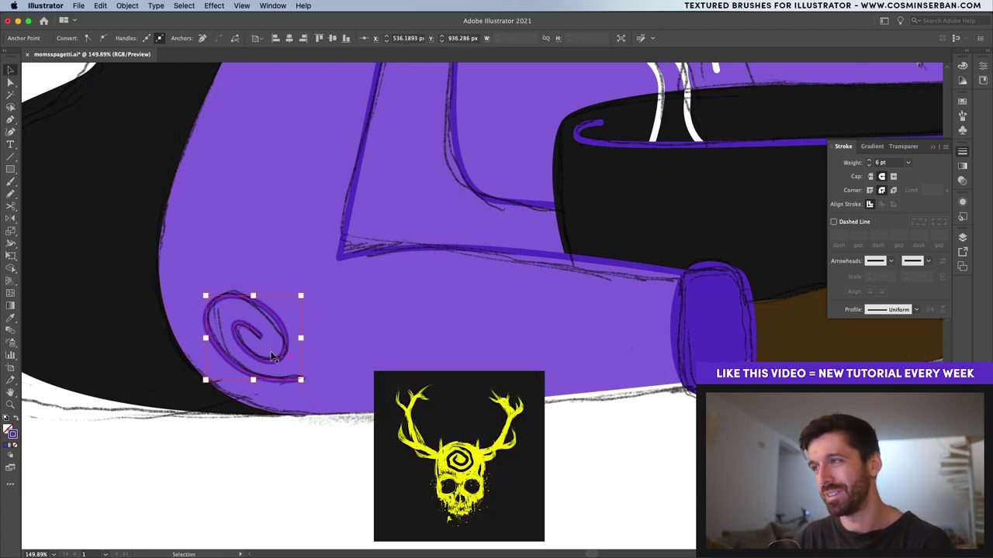
Step: Trace the crease on the raised arm's shoulder and the far apron strap's two straight edges as open 6 pt purple strokes
scroll(541, 419, down, 5)
scroll(541, 418, right, 3)
scroll(565, 227, up, 5)
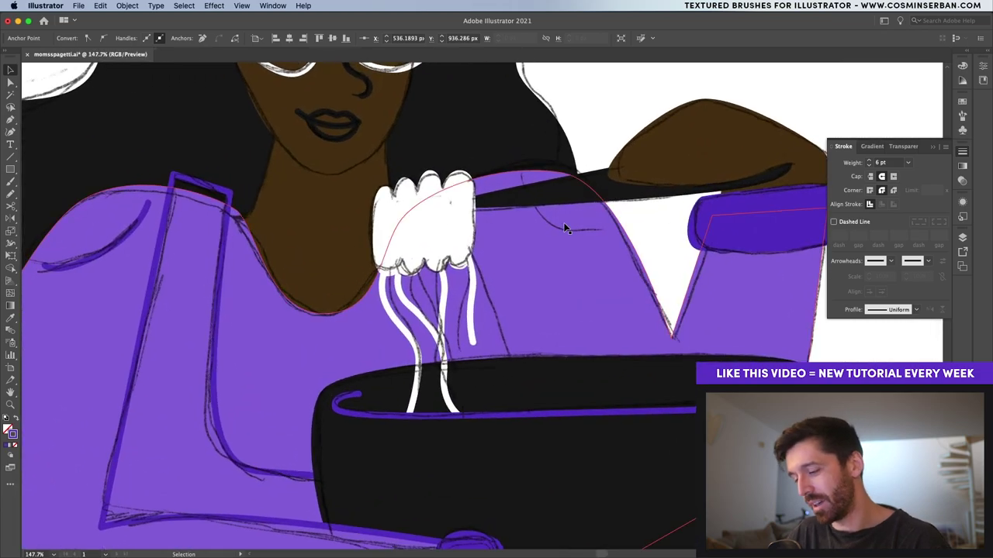
key(p)
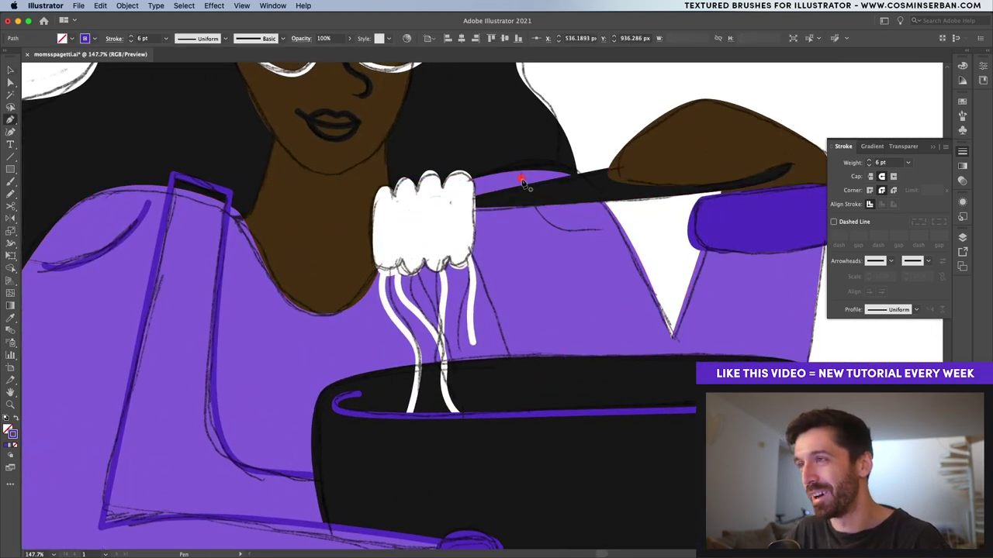
click(520, 178)
click(518, 370)
key(Escape)
click(427, 211)
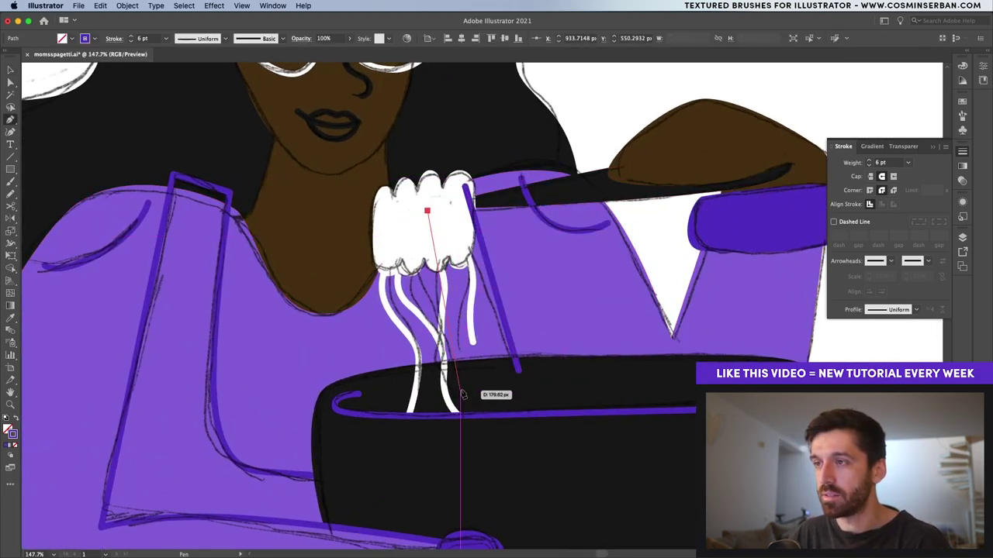
click(459, 390)
Step: Send the two far strap lines backward until they sit behind the spaghetti and the bowl
key(v)
shift+click(513, 349)
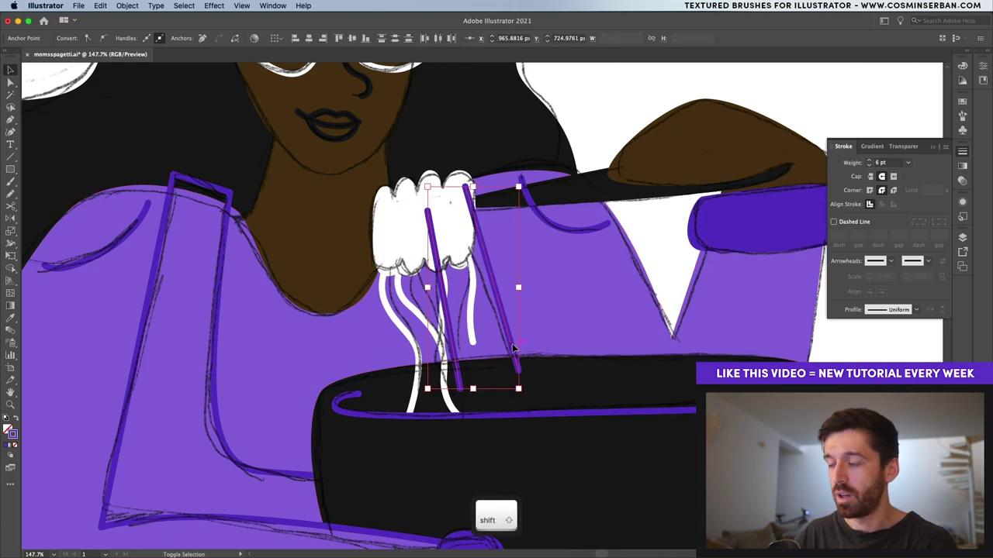
key(super+[)
key(super+bracketleft)
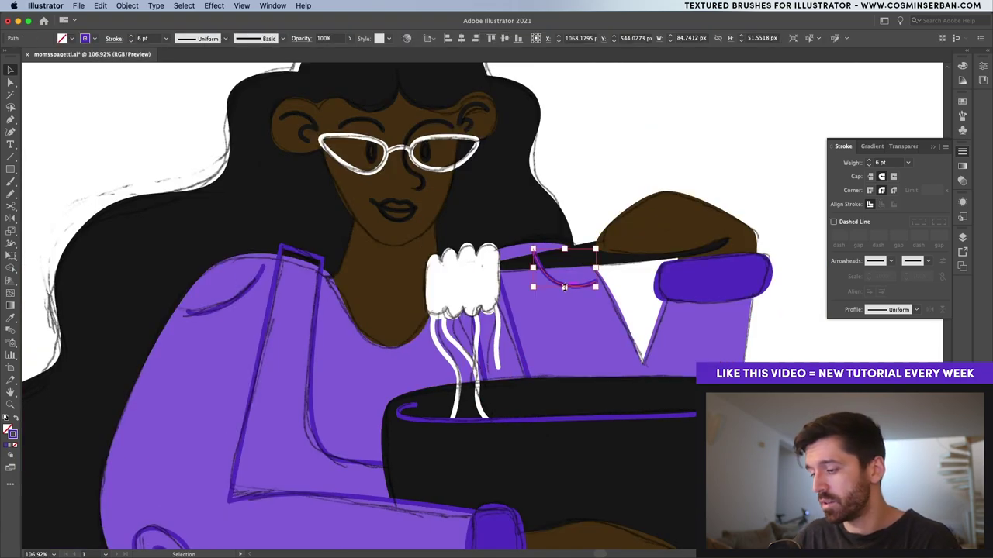
key(super+bracketleft)
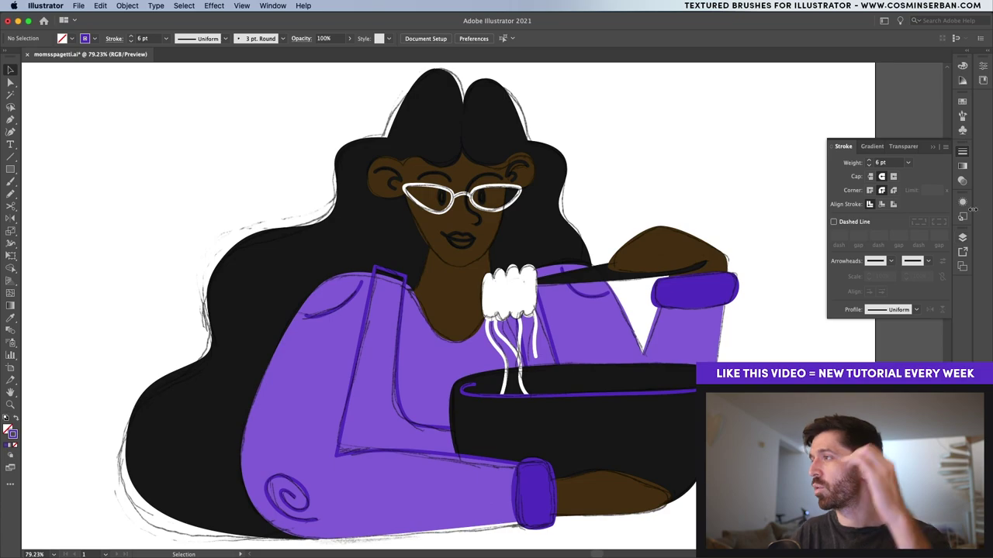
Step: Hide the sketch layer and send the brown neck shape backward behind the black hair
click(962, 238)
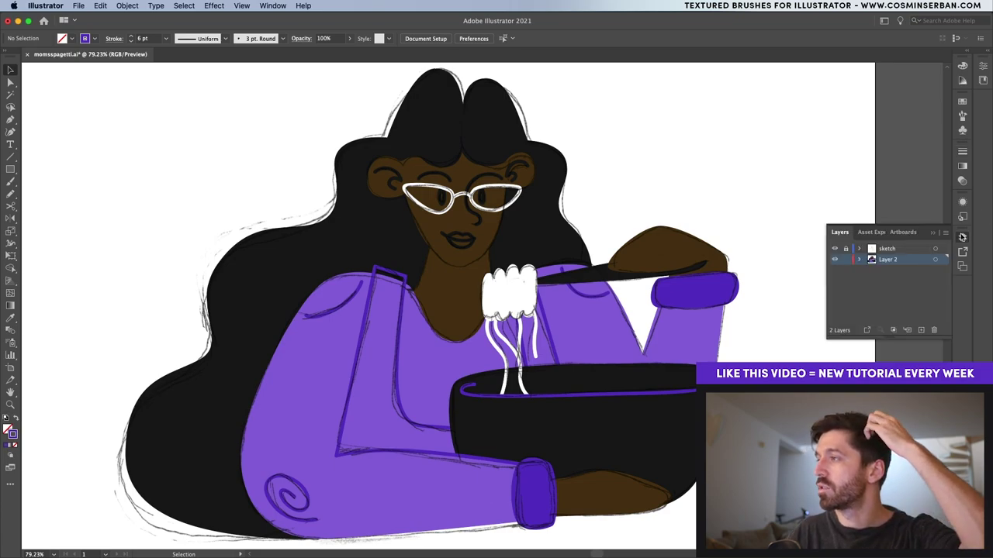
click(835, 249)
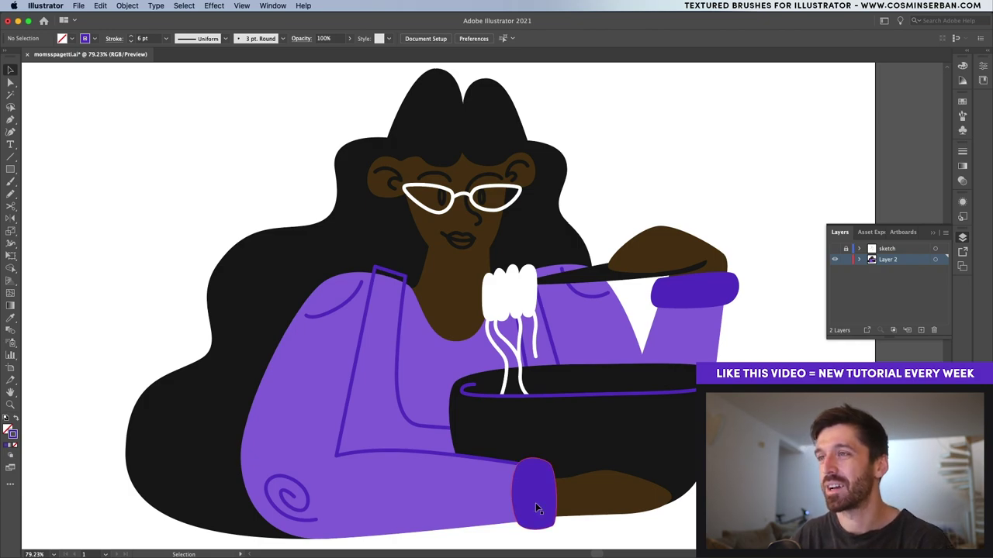
click(471, 273)
key(super+shift+b)
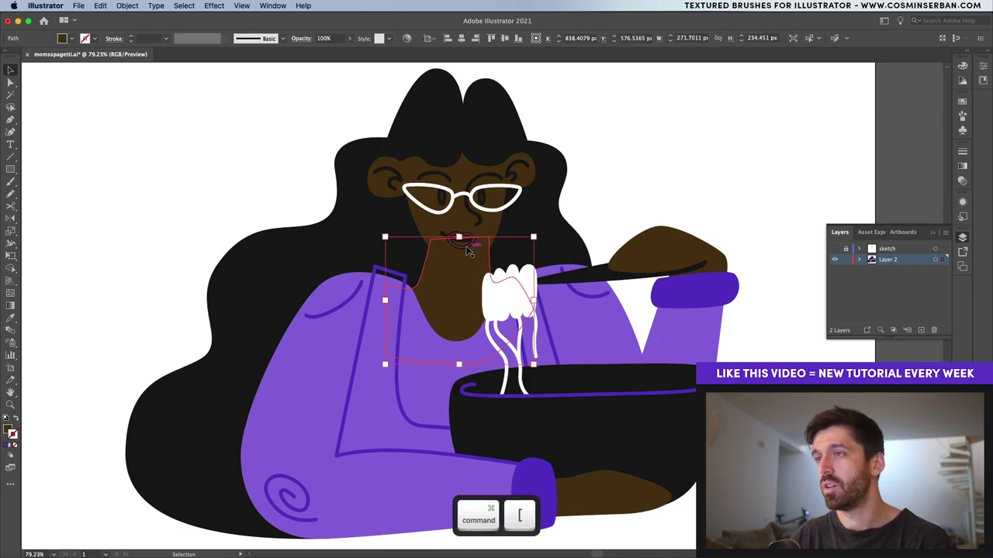
key(super+bracketright)
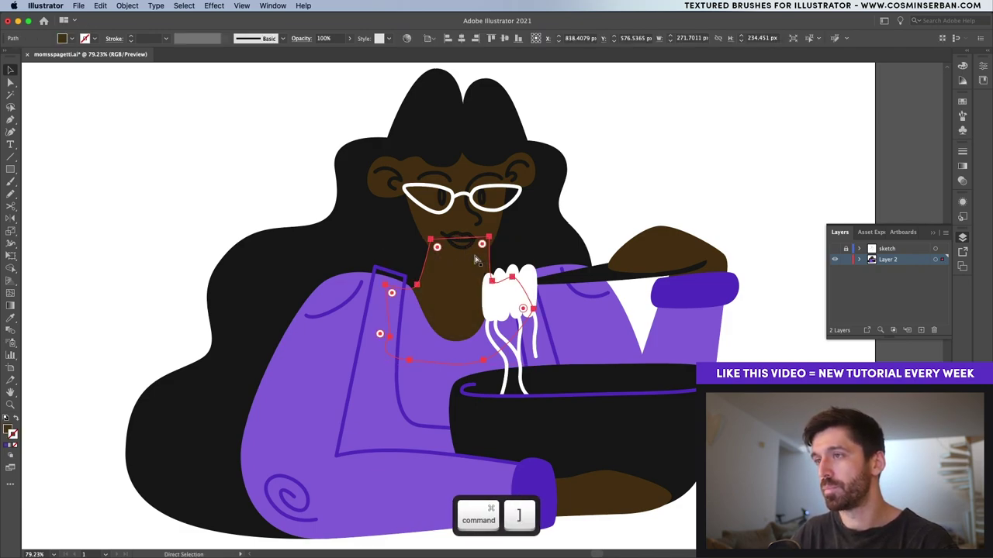
key(super+bracketleft)
key(super+bracketright)
key(super+bracketleft)
click(707, 133)
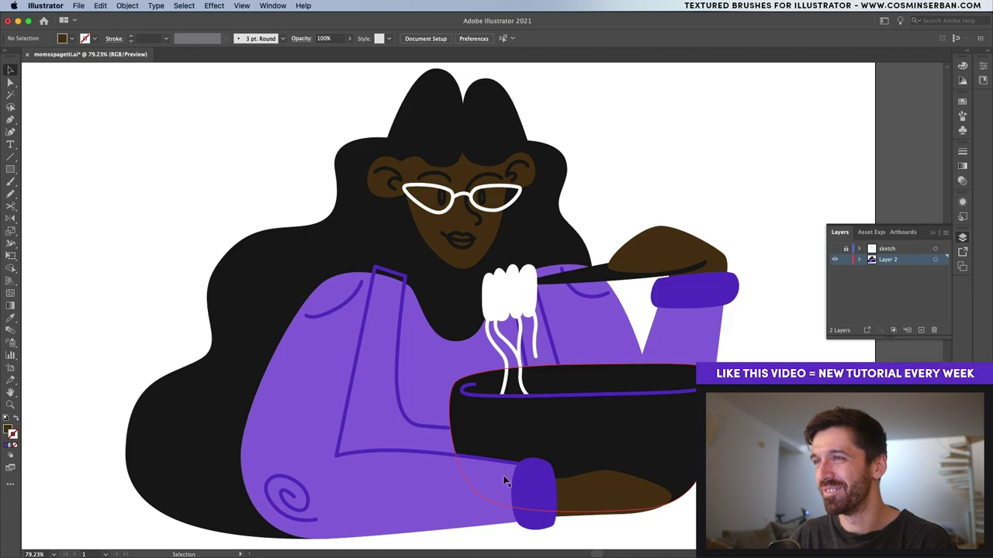
Step: Recolor the face, both ears and both hands to the lighter brown 775124
click(473, 262)
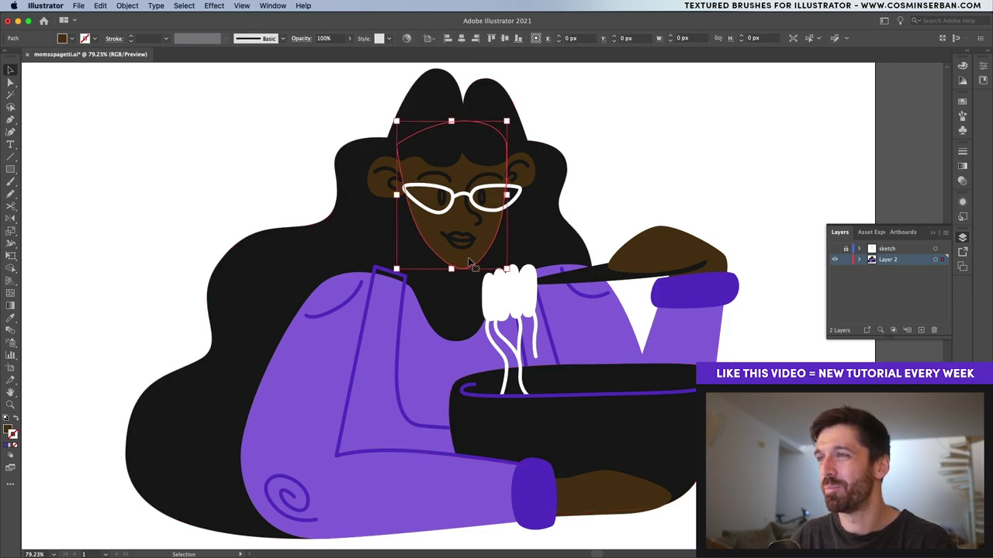
shift+click(380, 182)
shift+click(675, 235)
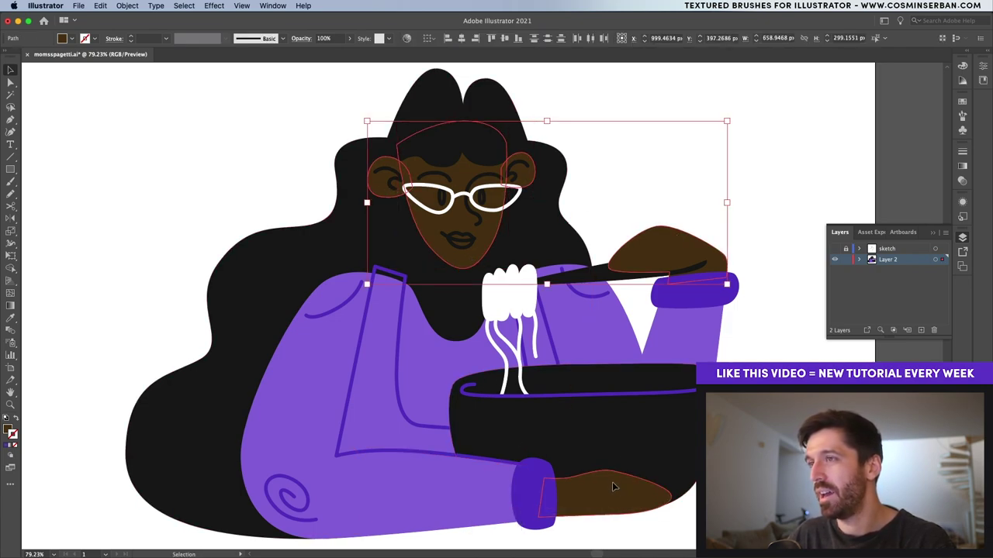
shift+click(612, 482)
double_click(8, 429)
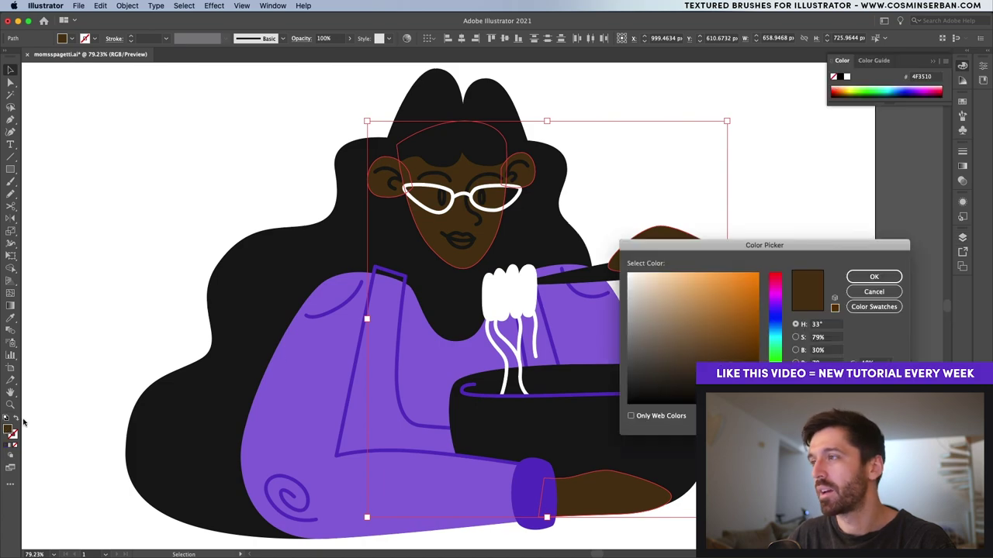
drag(726, 344, 718, 342)
click(872, 276)
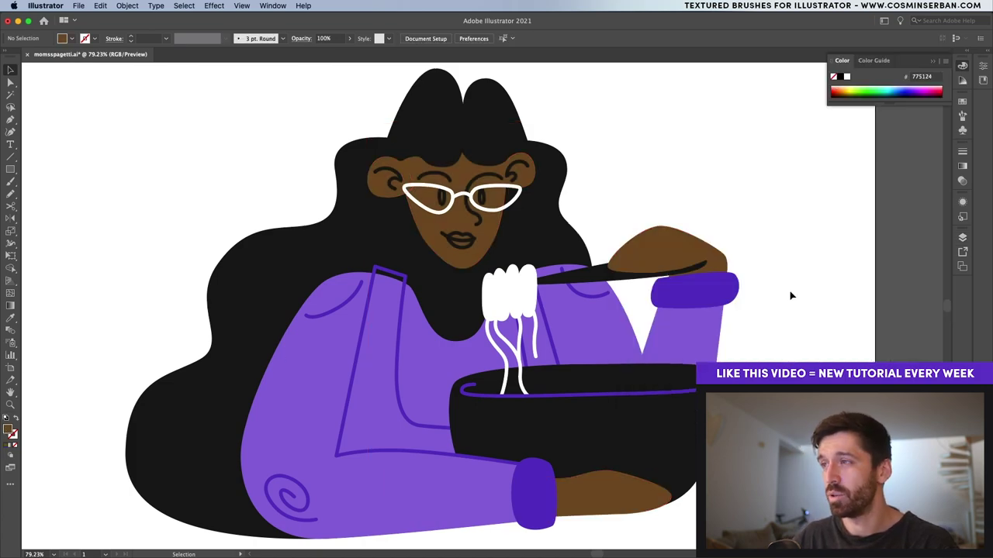
click(790, 290)
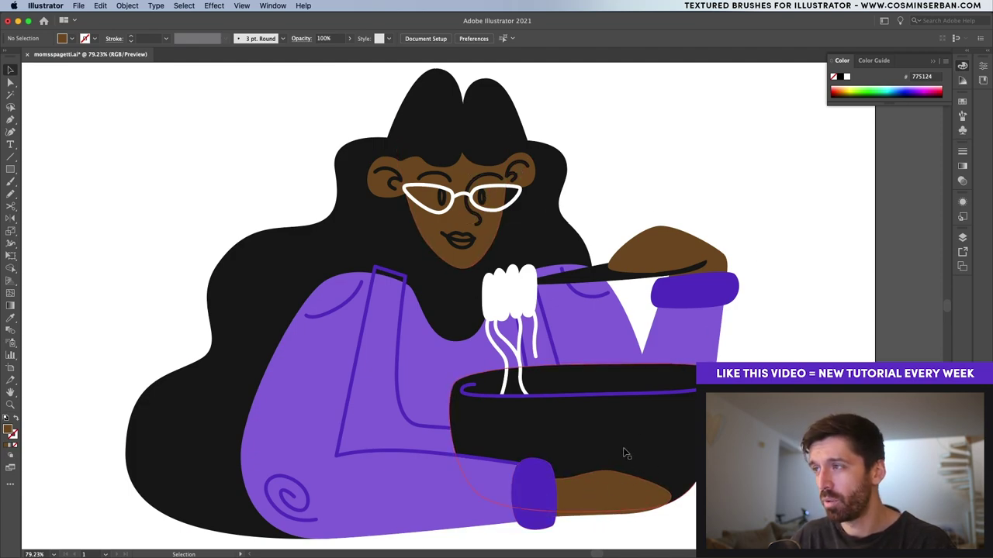
Step: Recolor both sleeve cuffs to match the light purple of the sleeves
click(690, 292)
shift+click(535, 500)
key(i)
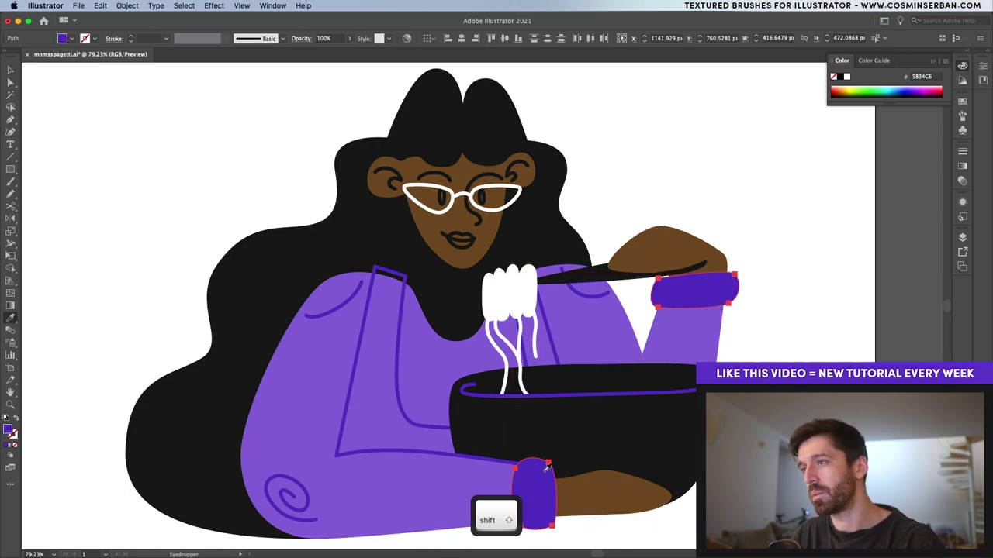
shift+click(610, 326)
key(v)
click(805, 343)
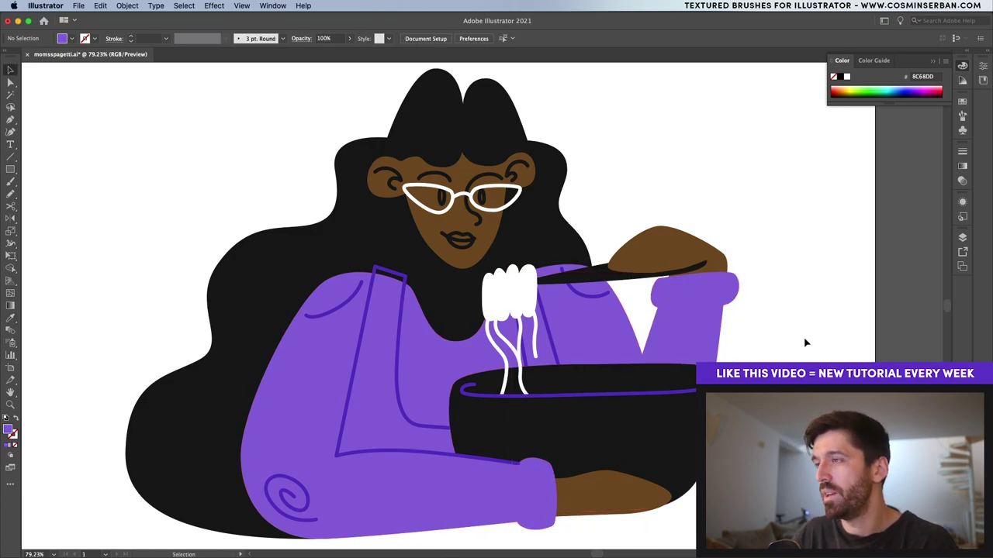
key(v)
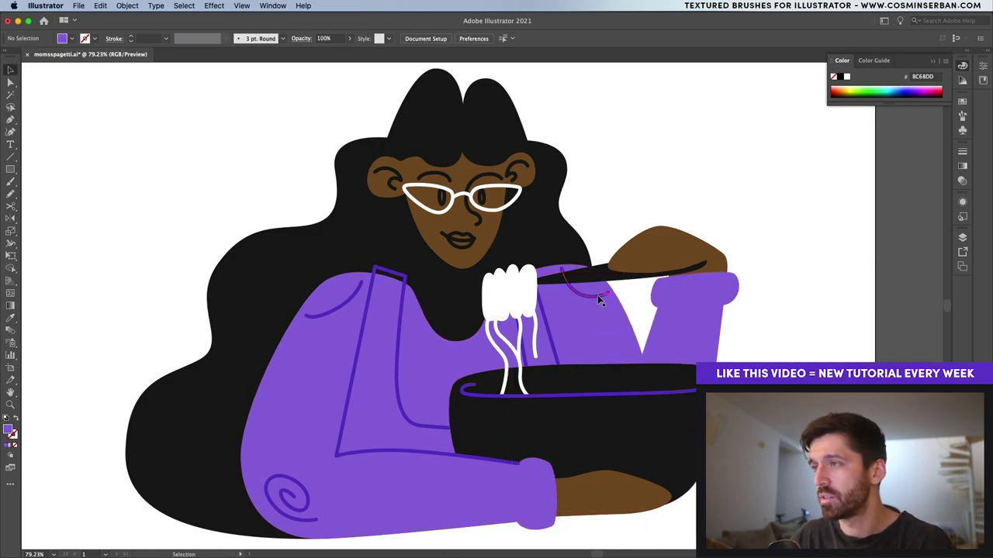
Step: Trace the inner and lower edge of the raised arm's cuff as an open 6 pt purple stroke
click(597, 294)
scroll(653, 304, up, 2)
scroll(654, 304, up, 2)
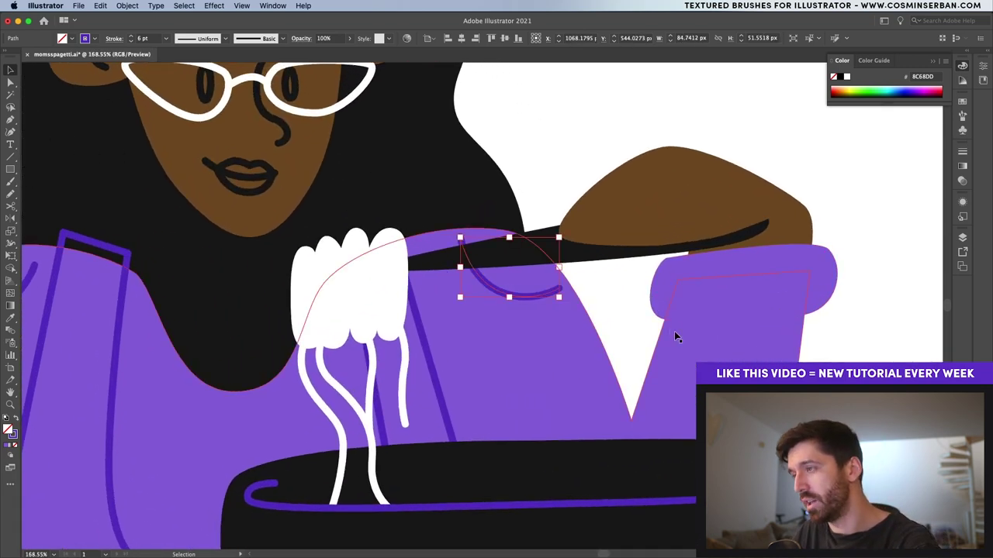
key(p)
click(652, 284)
click(665, 320)
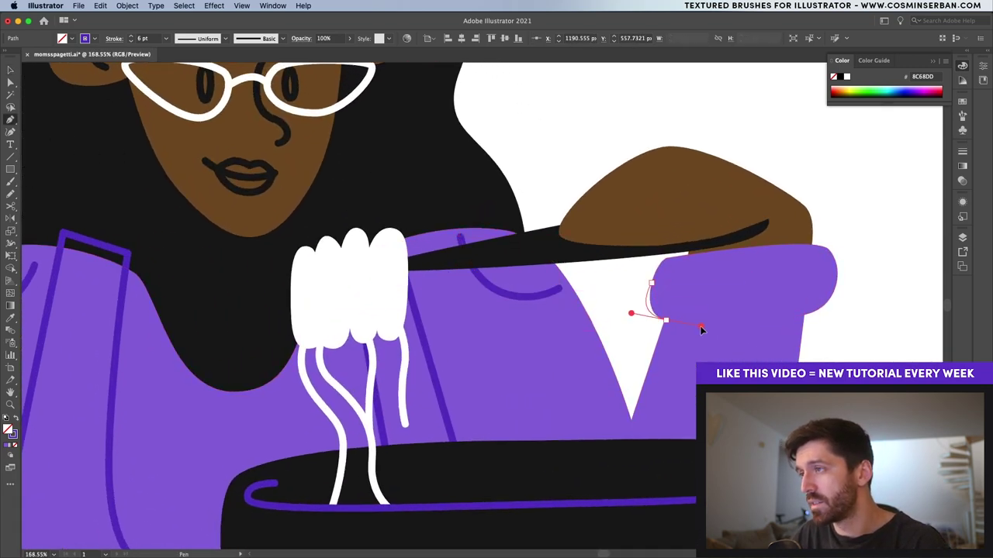
Step: Outline the lower arm's cuff with an open U-shaped 6 pt purple stroke
scroll(621, 466, down, 5)
click(642, 465)
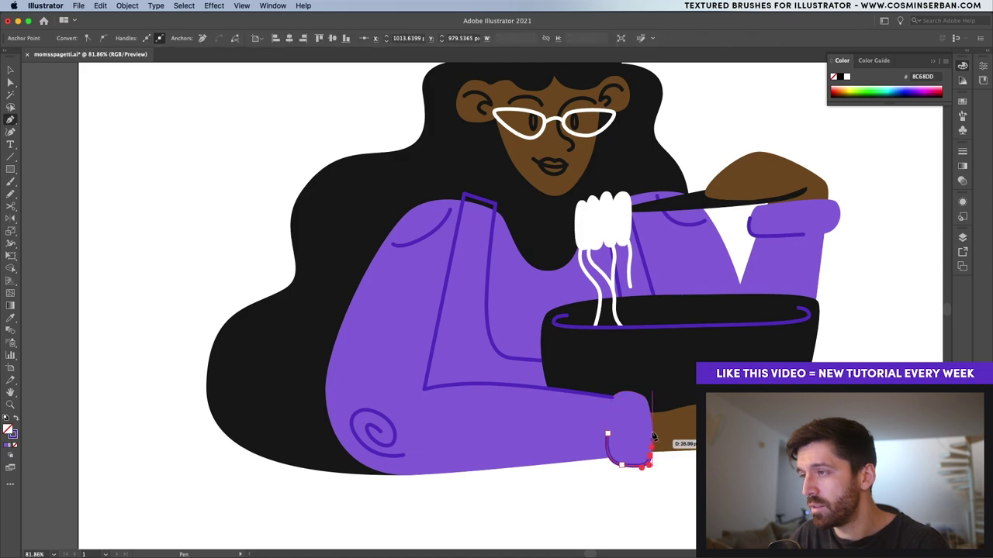
click(649, 420)
key(v)
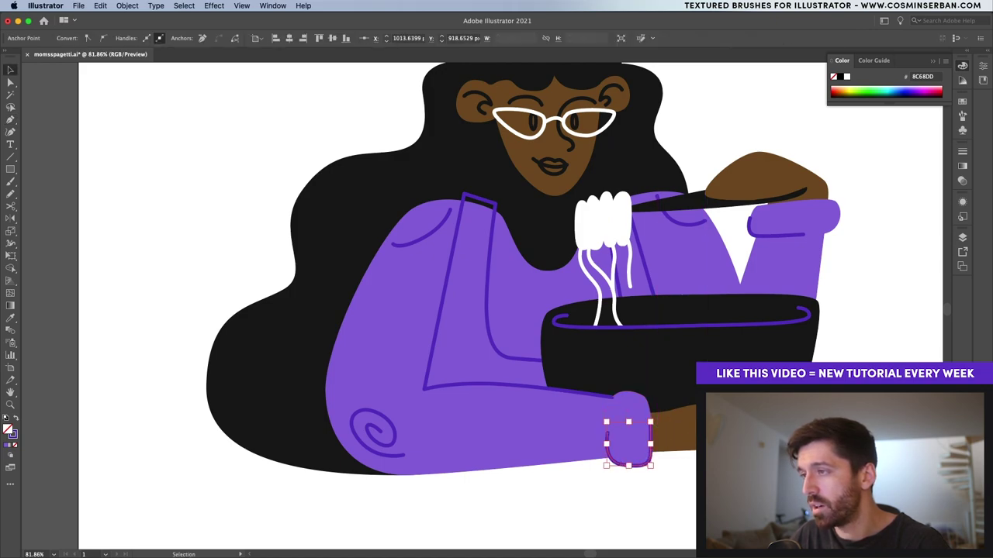
click(650, 502)
Step: Draw a 1600 × 1200 px rectangle covering the artboard and fill it with the sleeves' light purple, without a stroke
key(a)
scroll(650, 503, down, 5)
scroll(650, 503, right, 3)
scroll(490, 467, up, 2)
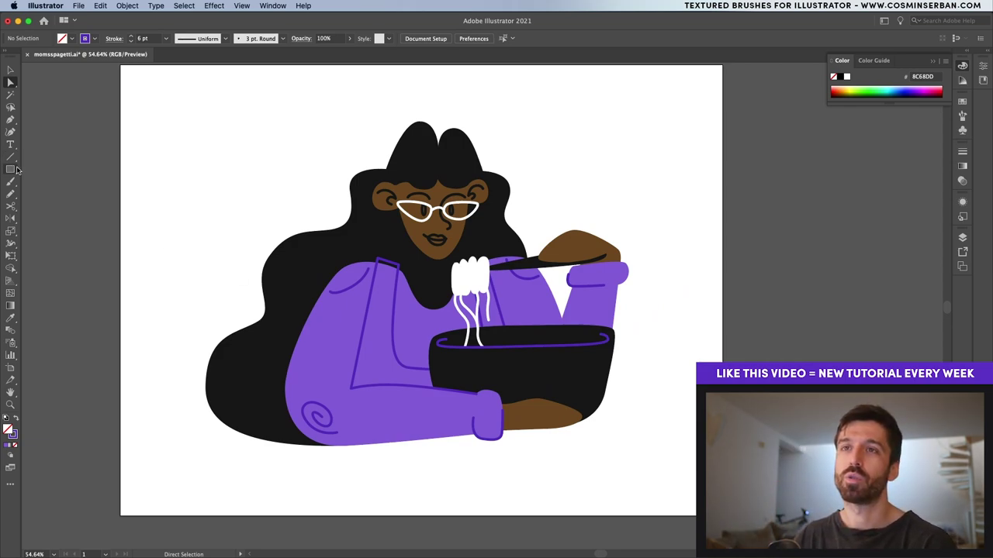
mouse_move(122, 66)
mouse_down()
mouse_move(725, 485)
mouse_move(722, 515)
mouse_up()
key(i)
click(299, 414)
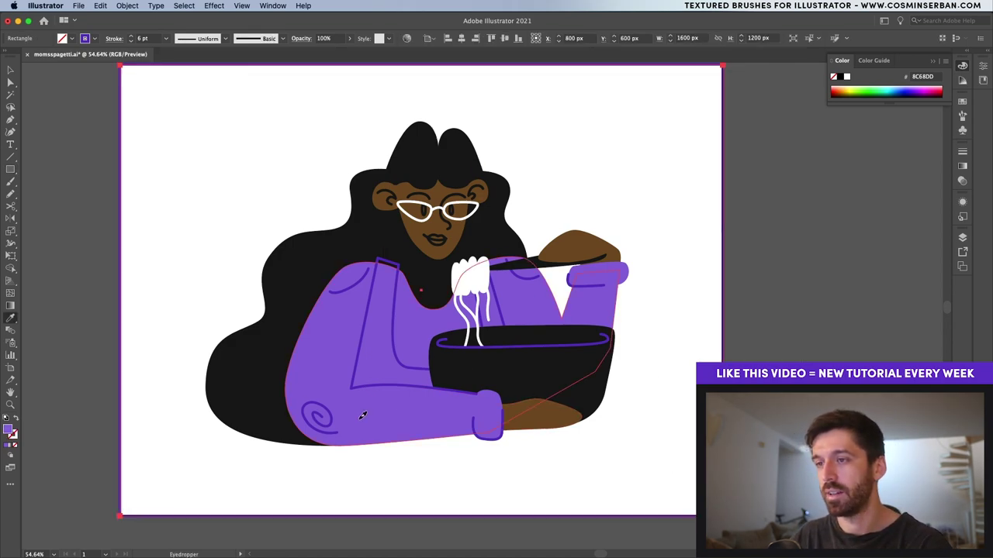
Step: Send the purple background rectangle to the back, behind the whole figure
key(v)
right_click(202, 504)
mouse_move(253, 508)
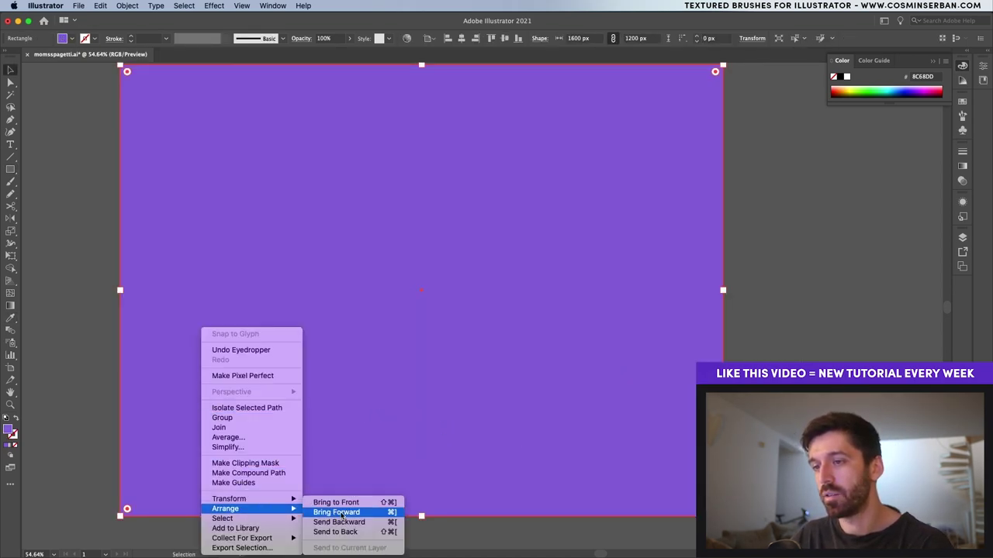
click(341, 534)
click(476, 535)
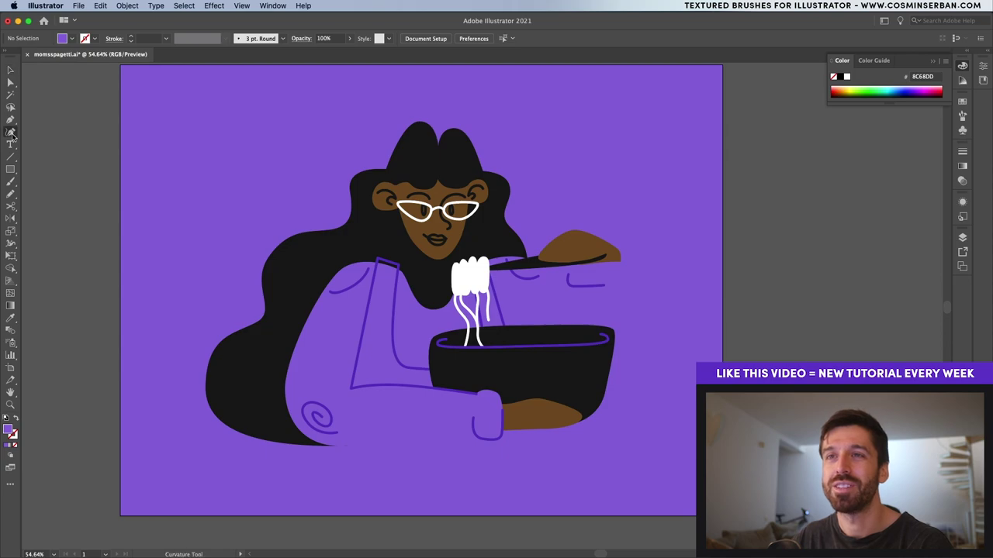
Step: Draw a closed wavy blob about 1411 × 1015 px around the figure with the Curvature tool and fill it white without a stroke
key(v)
click(460, 276)
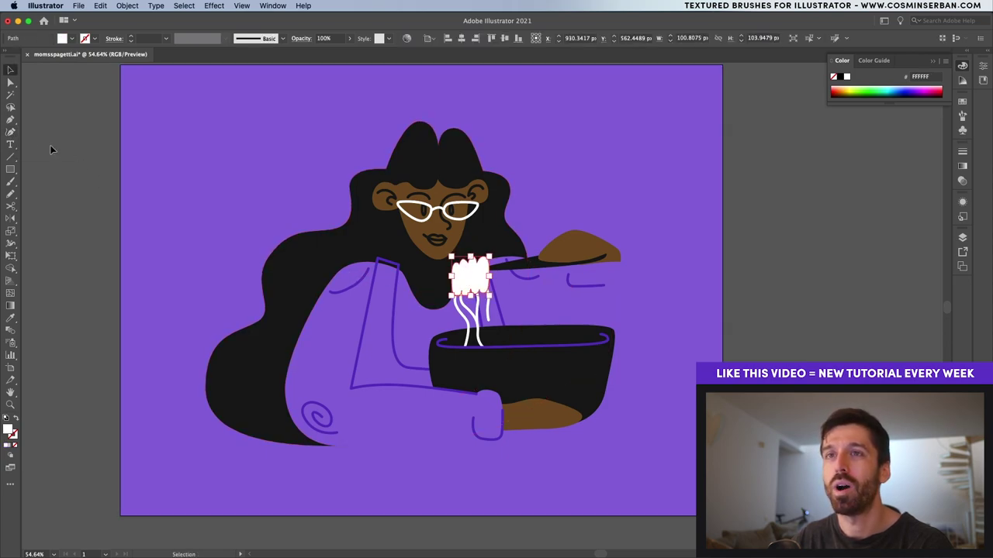
click(11, 132)
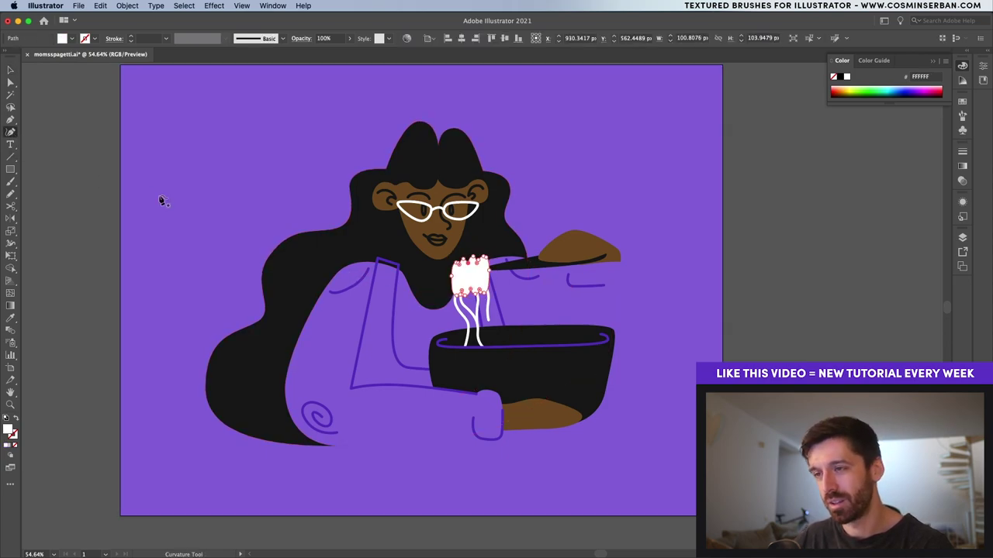
click(274, 202)
click(554, 127)
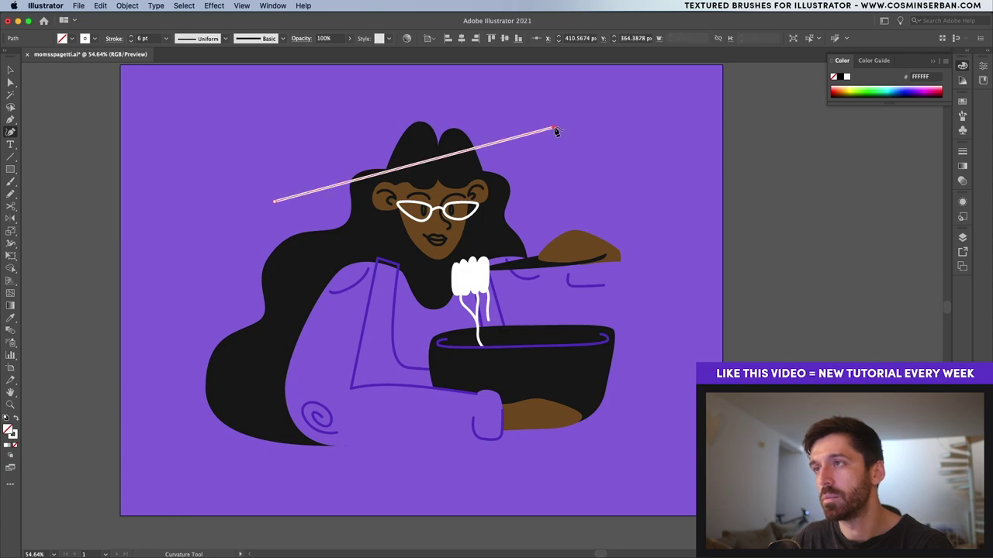
click(461, 301)
click(691, 250)
click(429, 501)
click(421, 410)
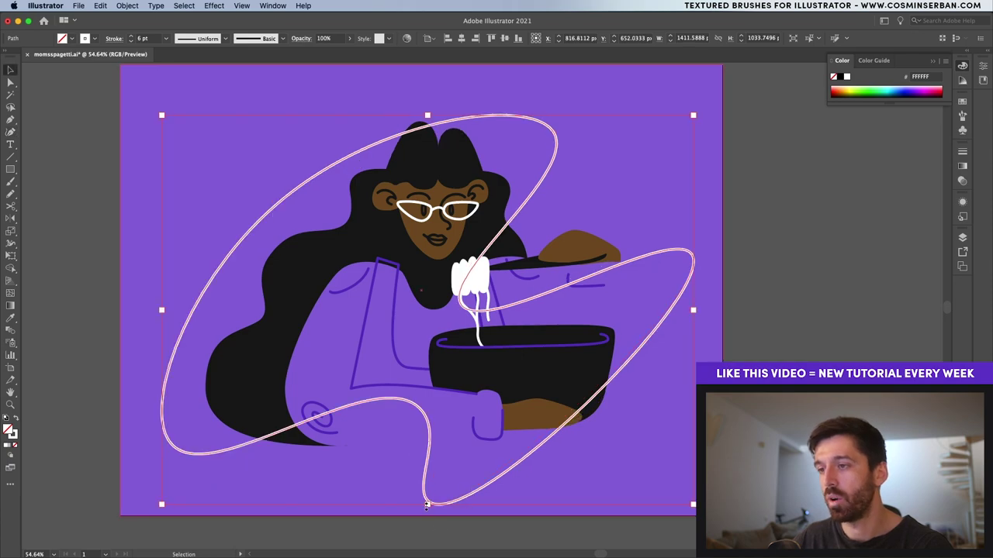
drag(427, 504, 425, 498)
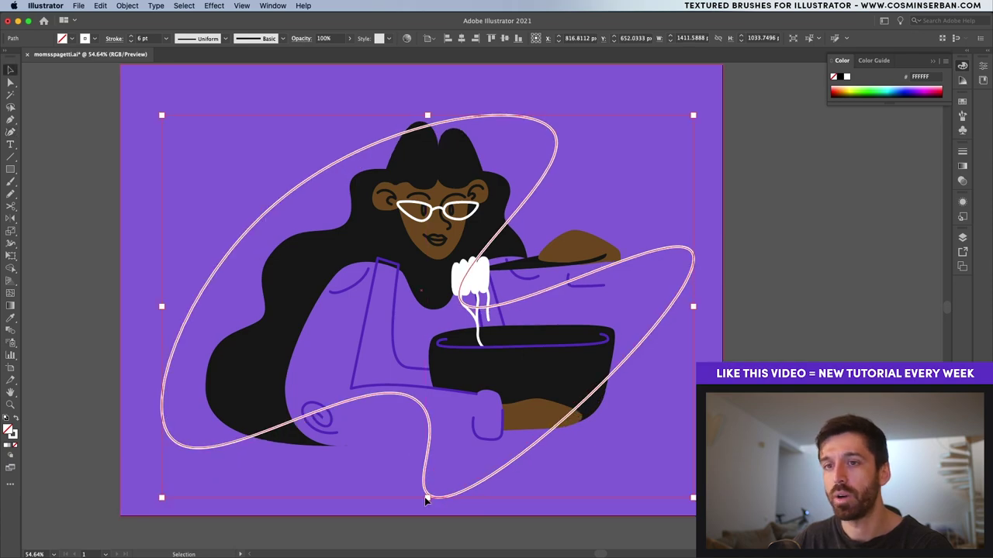
click(15, 420)
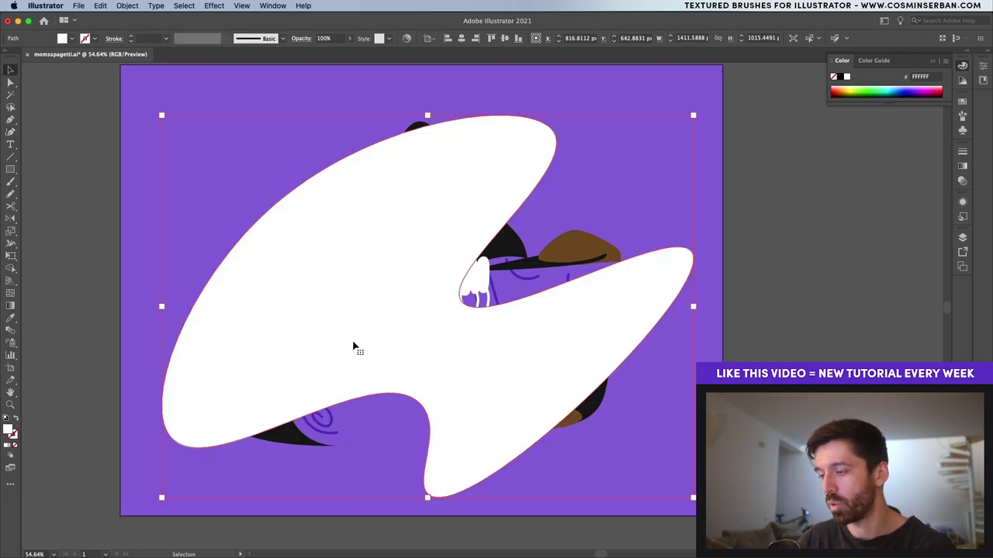
Step: Send the white blob to the very back of the stacking order
key(super+bracketleft)
key(super+bracketleft)
right_click(273, 353)
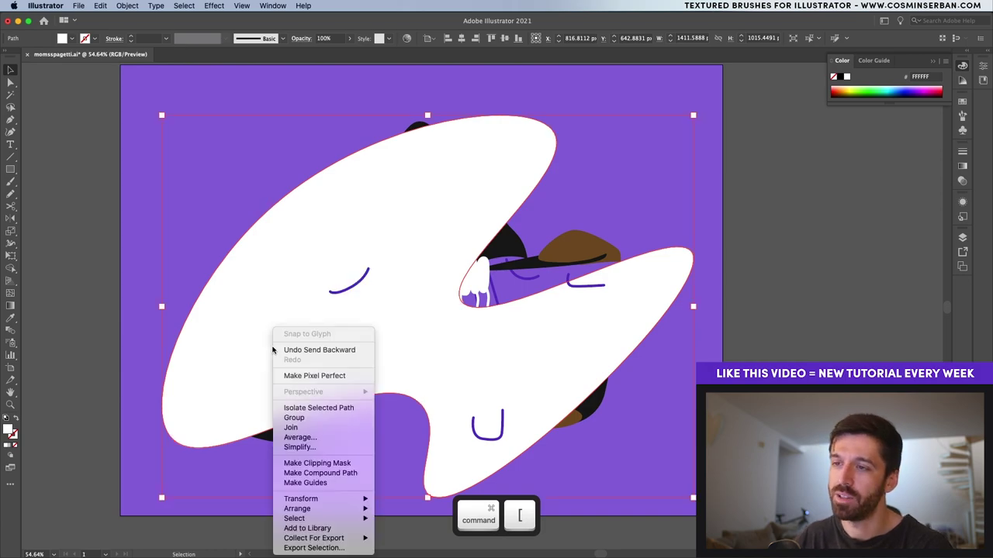
mouse_move(336, 510)
click(418, 532)
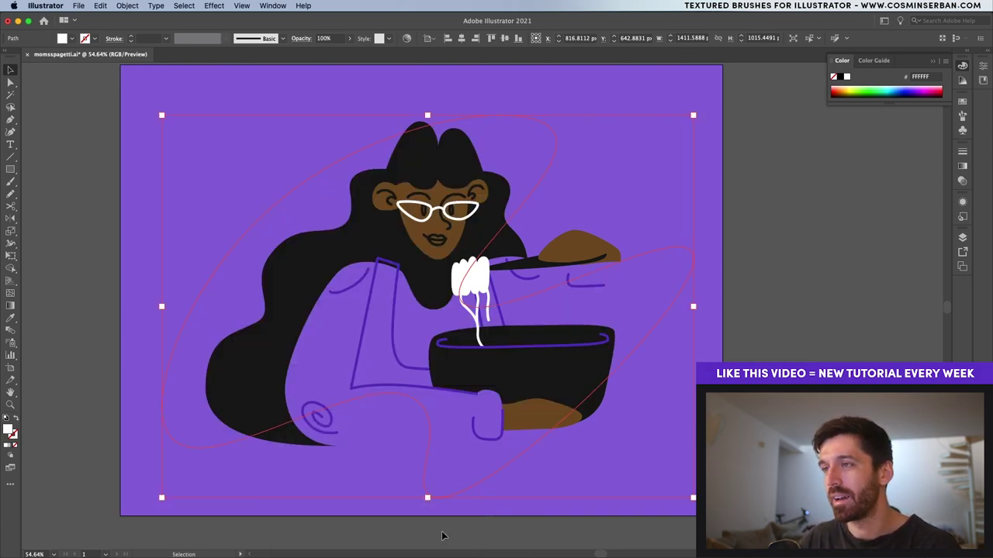
Step: Bring the white blob one level forward, above the background rectangle, and recolor the rectangle with the hair's near-black, 181719
key(super+bracketright)
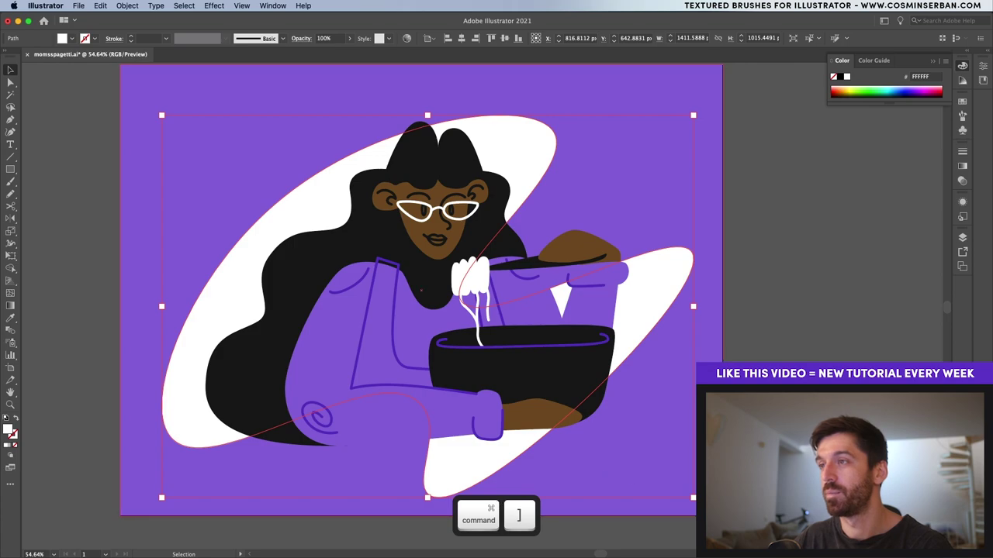
key(super+shift+a)
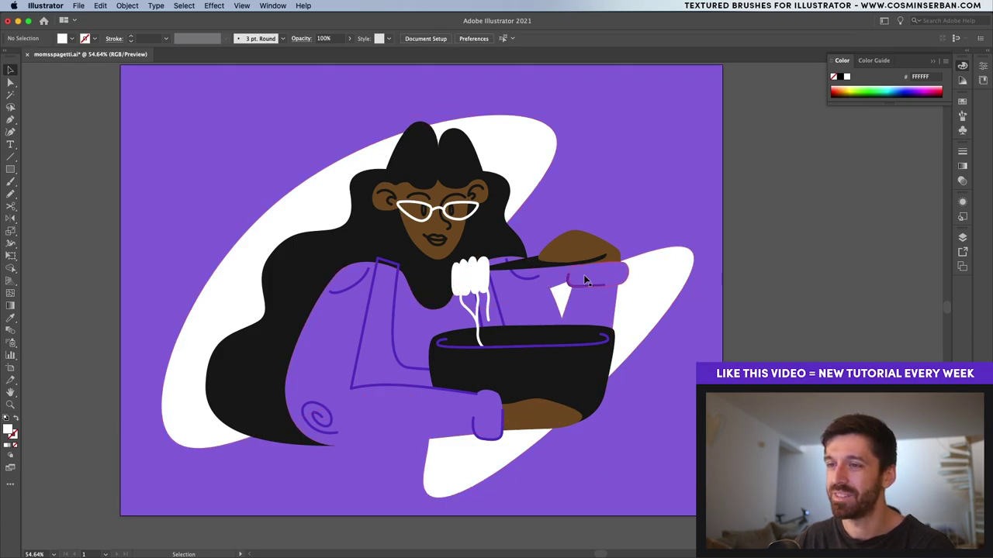
click(638, 404)
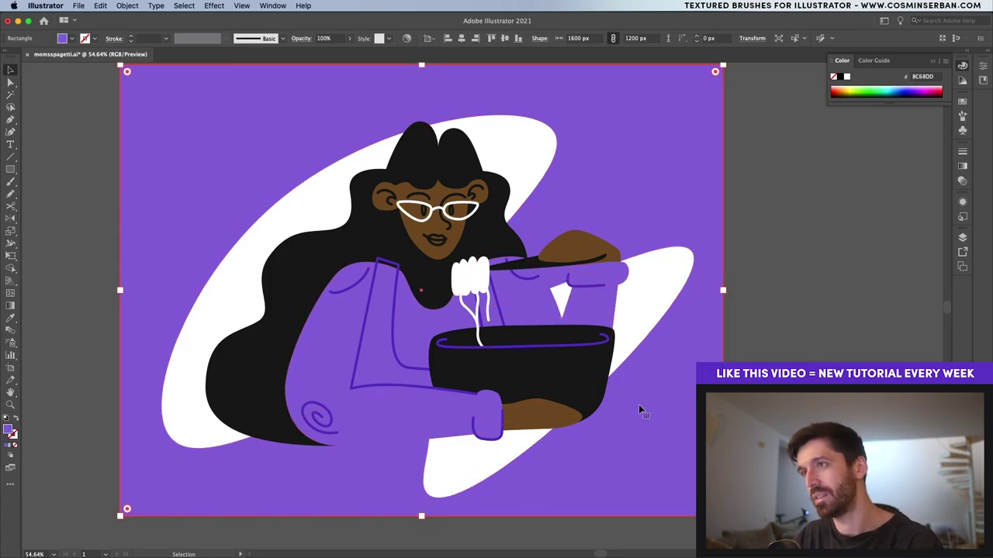
key(i)
click(504, 236)
key(v)
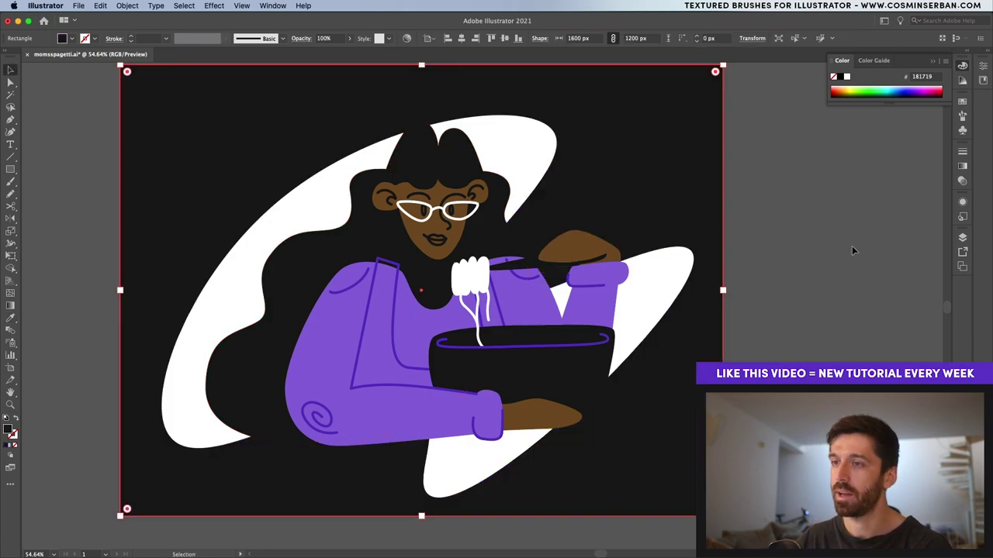
Step: Scale the figure and white blob together to about 1342 px wide and reposition them, leaving the background rectangle out of the selection
scroll(853, 248, down, 2)
key(super+a)
drag(599, 461, 560, 439)
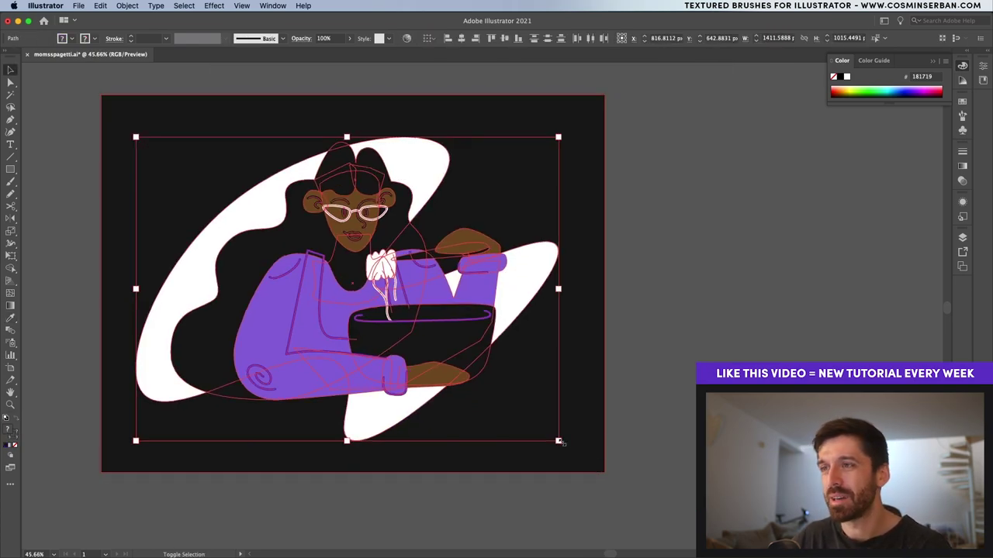
drag(392, 338, 399, 334)
key(super+shift+a)
scroll(470, 414, up, 2)
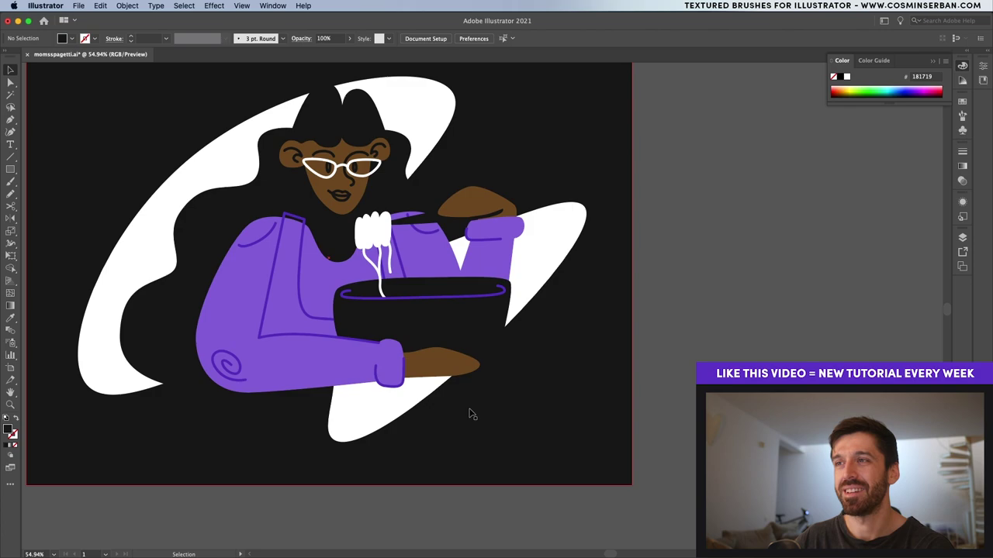
Step: Draw a wavy 6 pt near-black strand along the hair's outer edge over the white blob with the Pen tool and refine its upper curve
scroll(470, 415, up, 2)
key(p)
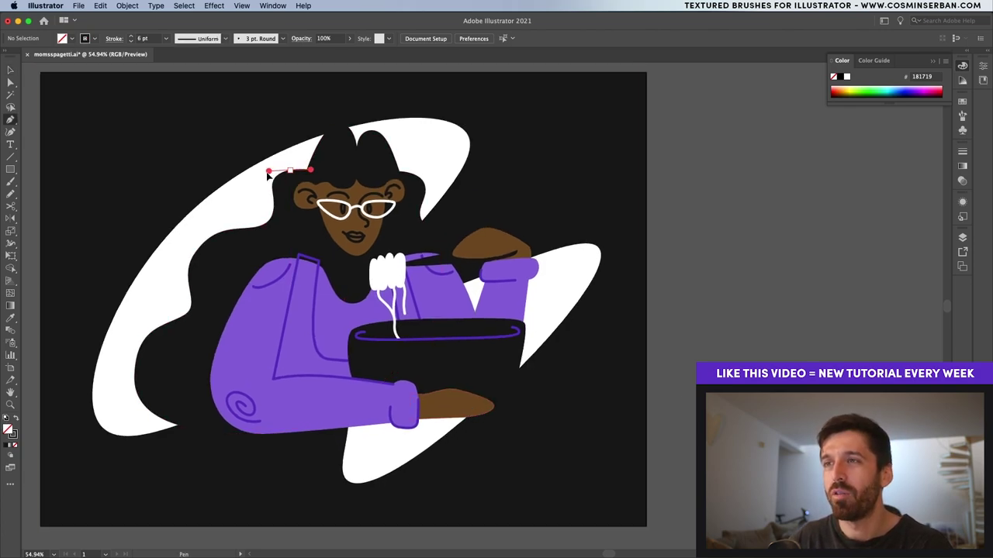
drag(265, 172, 290, 170)
drag(266, 205, 236, 225)
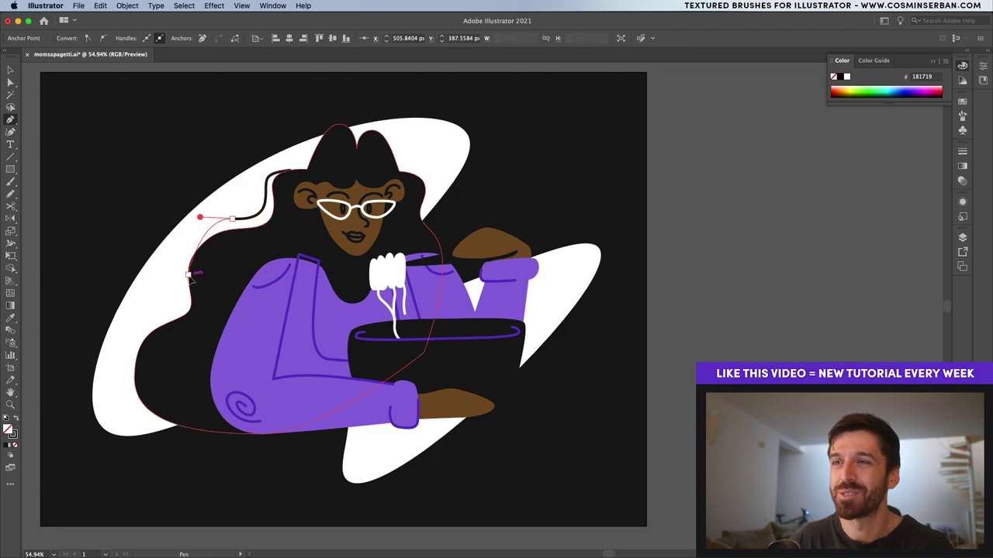
drag(192, 296, 191, 298)
click(213, 299)
key(v)
click(687, 280)
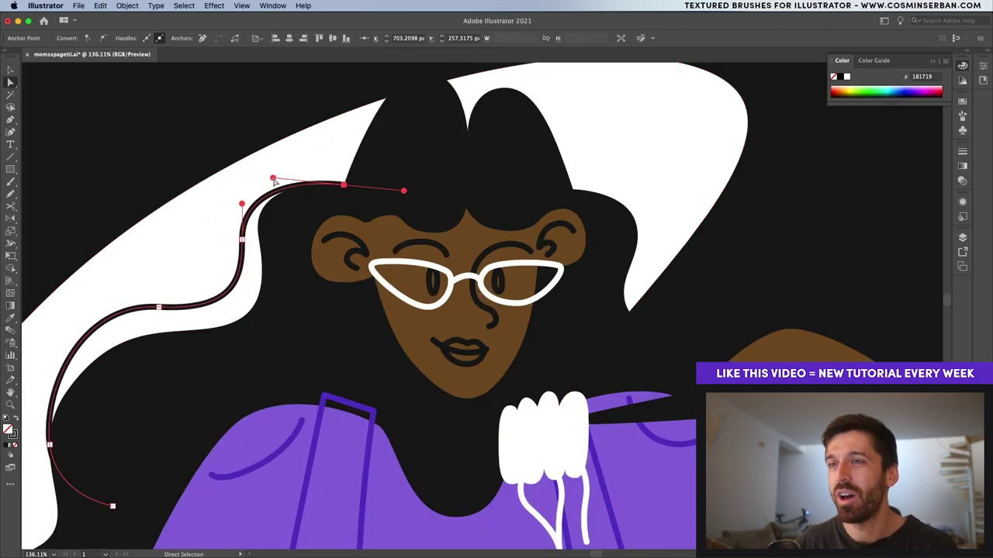
scroll(601, 250, down, 5)
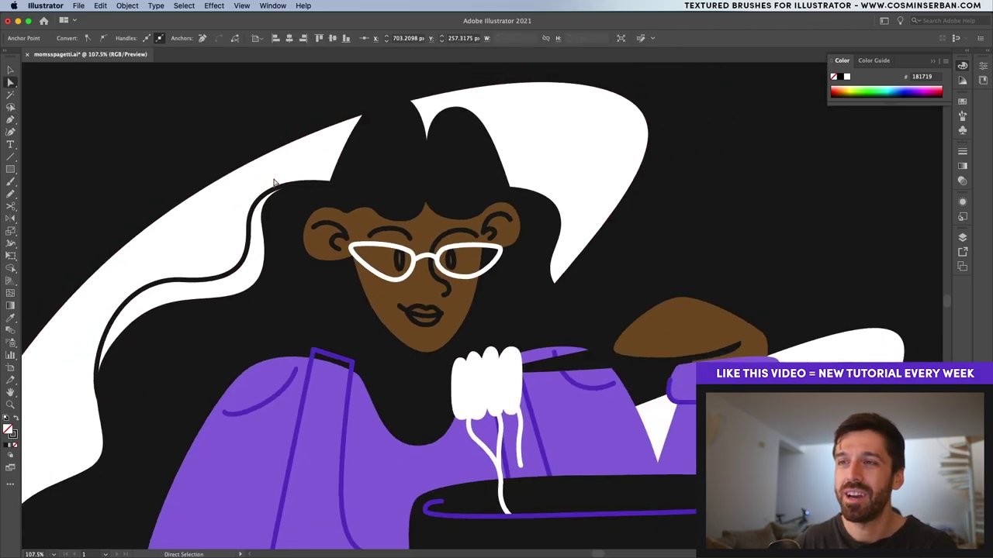
click(847, 320)
Step: Draw a short 6 pt near-black line under the lower sleeve near the cuff with the Pen tool and adjust its end point
key(p)
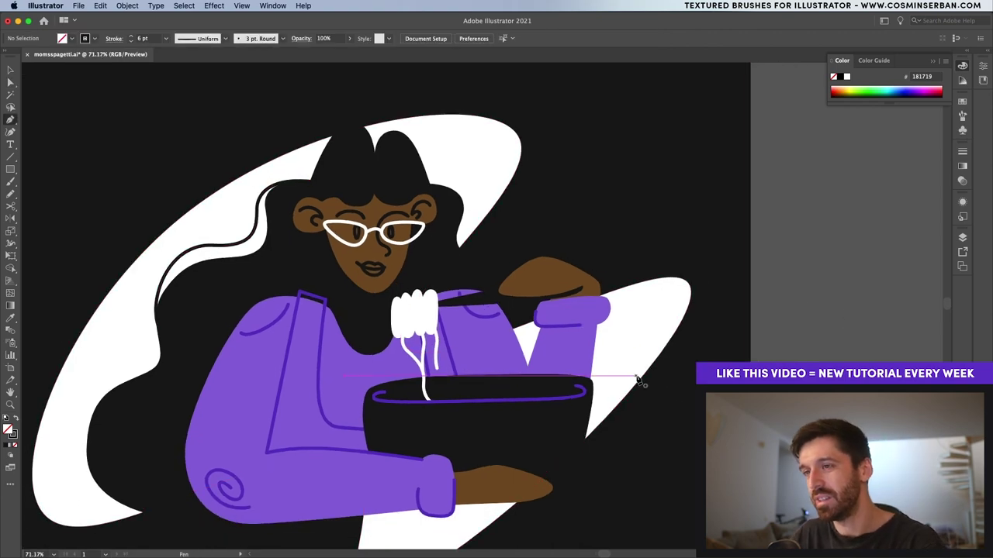
scroll(574, 437, down, 1)
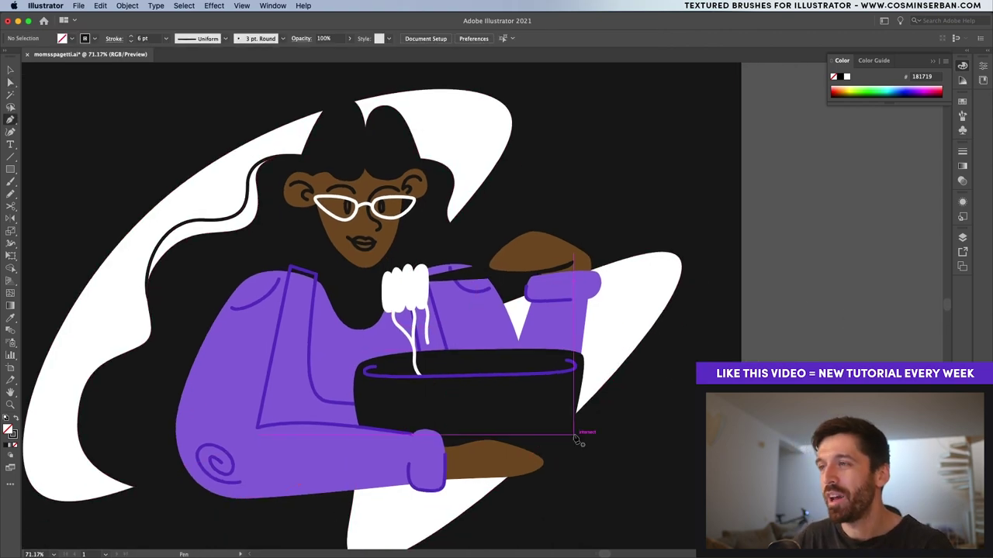
click(316, 499)
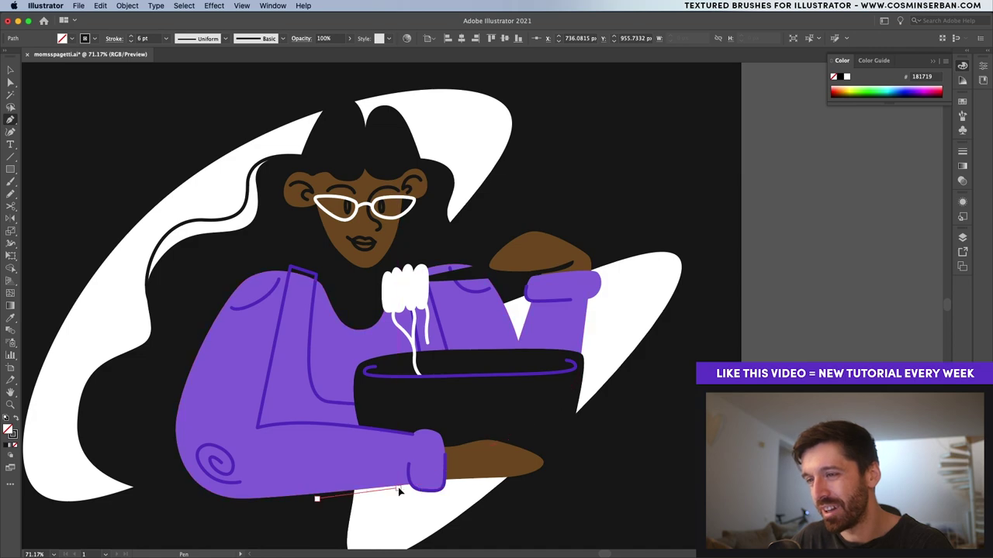
click(399, 487)
scroll(400, 487, up, 4)
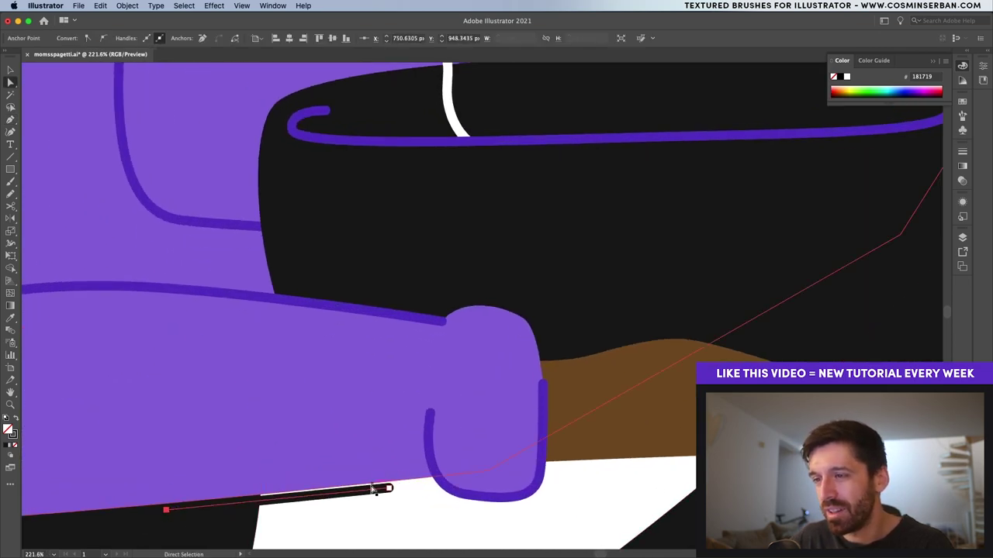
scroll(387, 490, up, 3)
drag(393, 486, 391, 483)
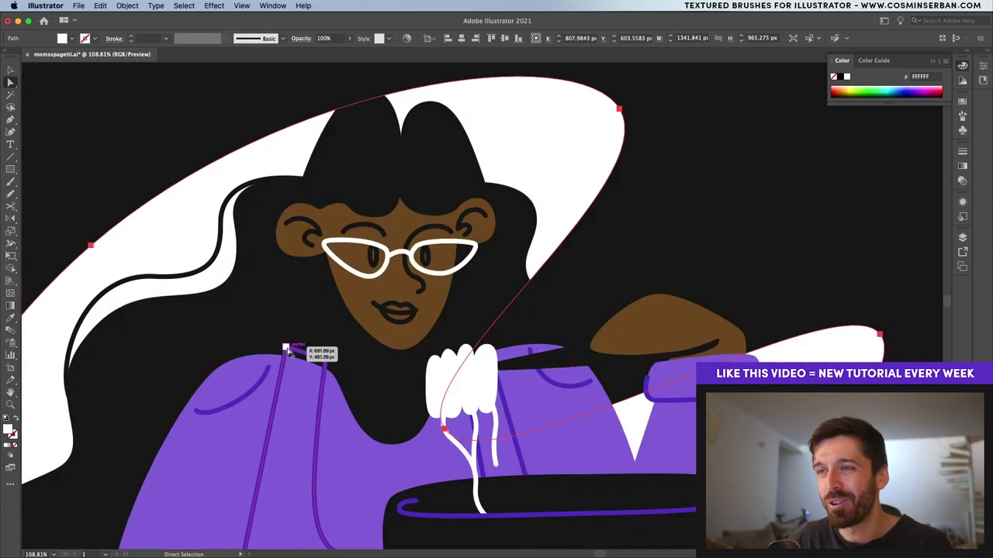
Step: Round the two upper corners of the purple strap outline on the shoulder
click(287, 348)
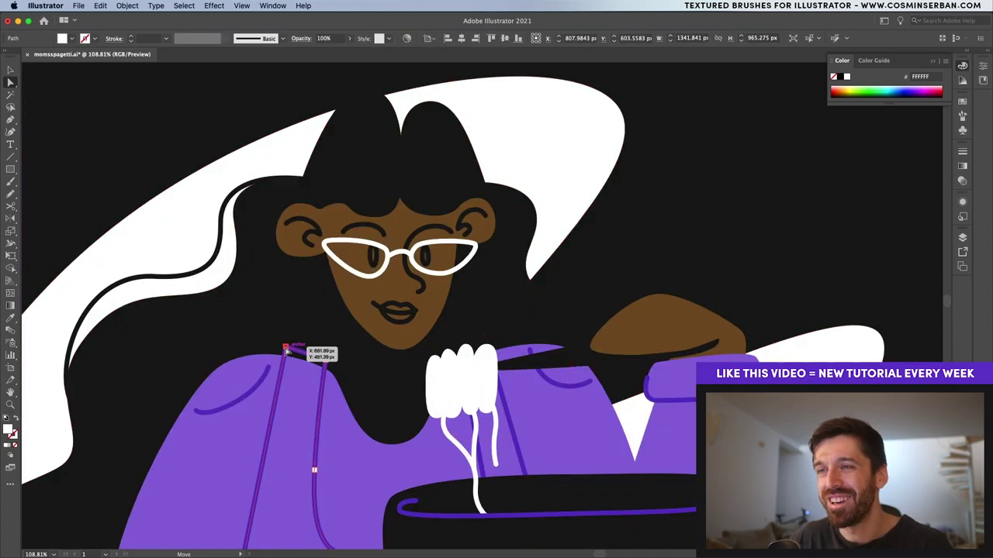
shift+click(327, 361)
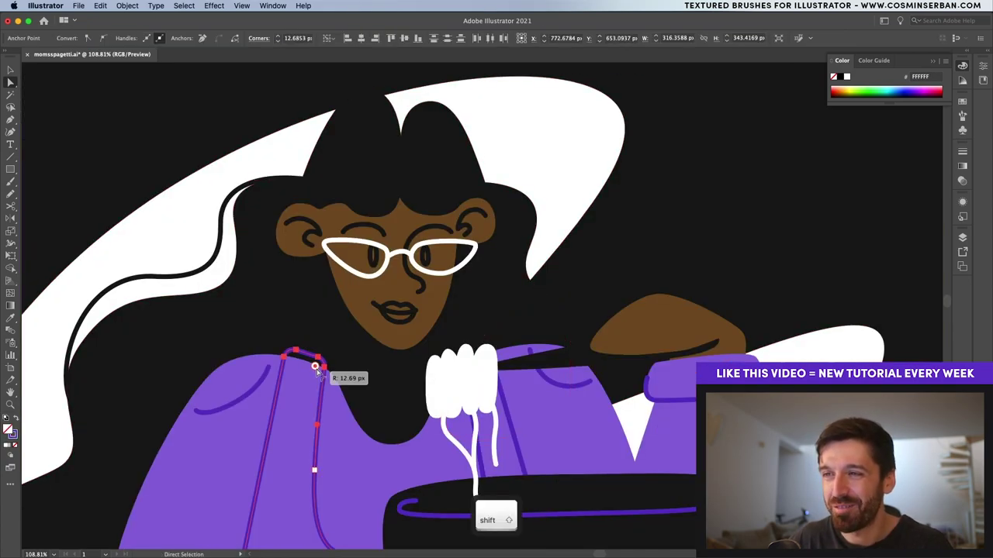